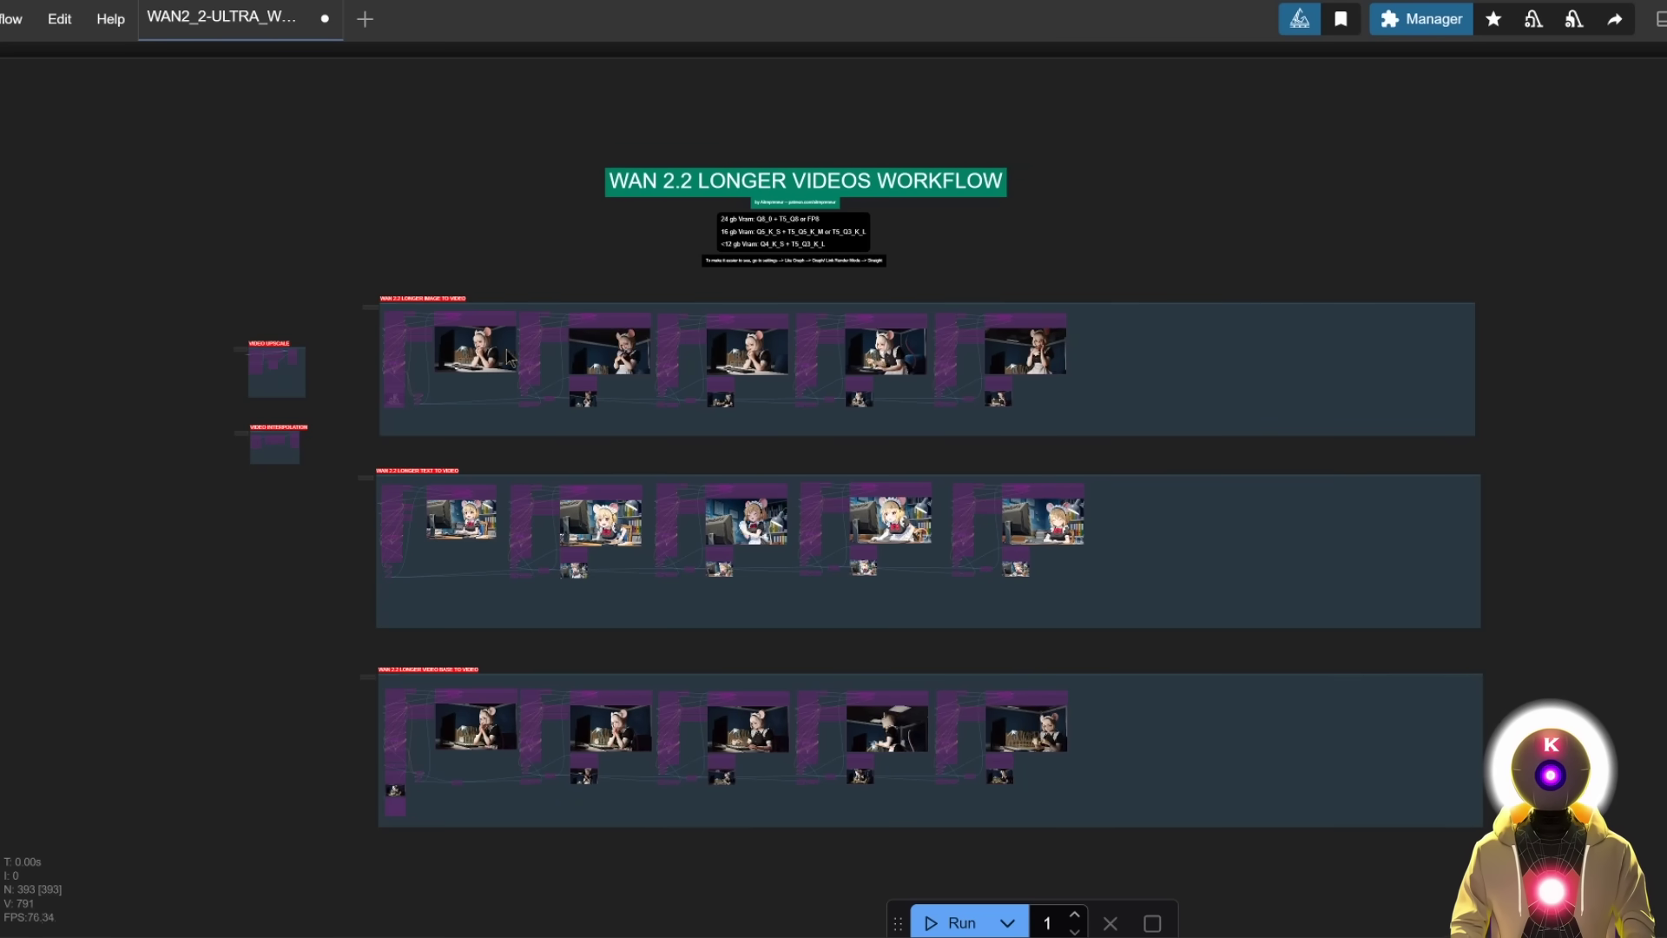
# Enable the bypassed WAN 2.2 Longer Image to Video group with the switch node beside it
pyautogui.scroll(10, 445, 303)
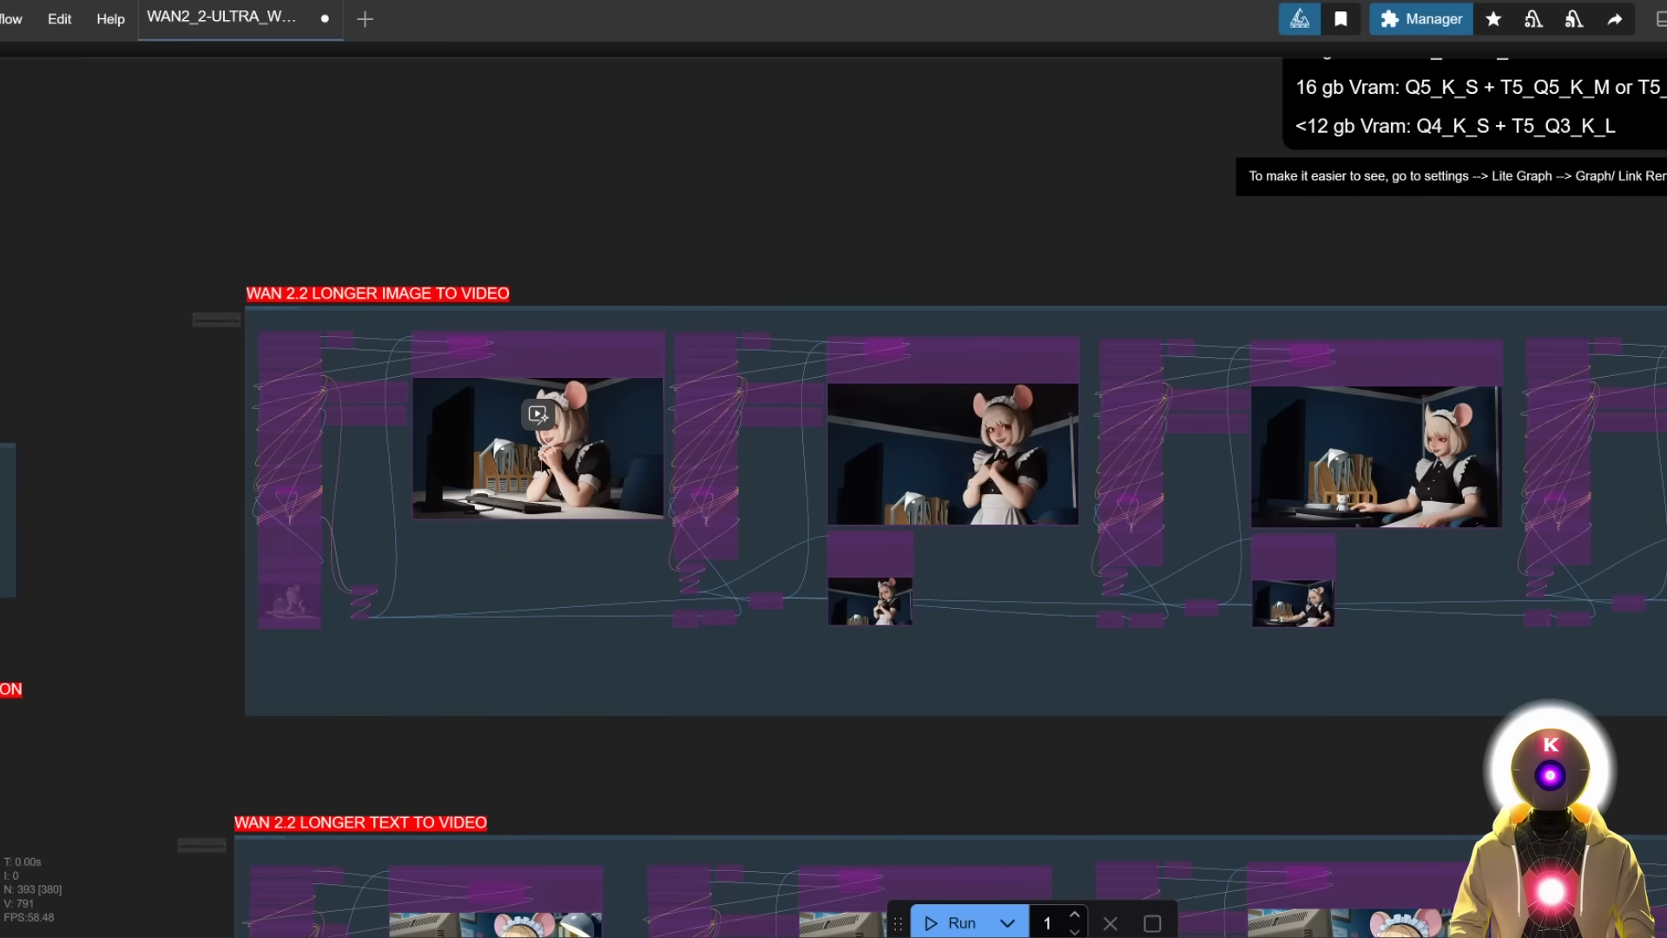
pyautogui.scroll(2, 408, 616)
pyautogui.moveTo(467, 602); pyautogui.dragTo(1058, 534)
pyautogui.scroll(-1, 1058, 534)
pyautogui.scroll(3, 850, 168)
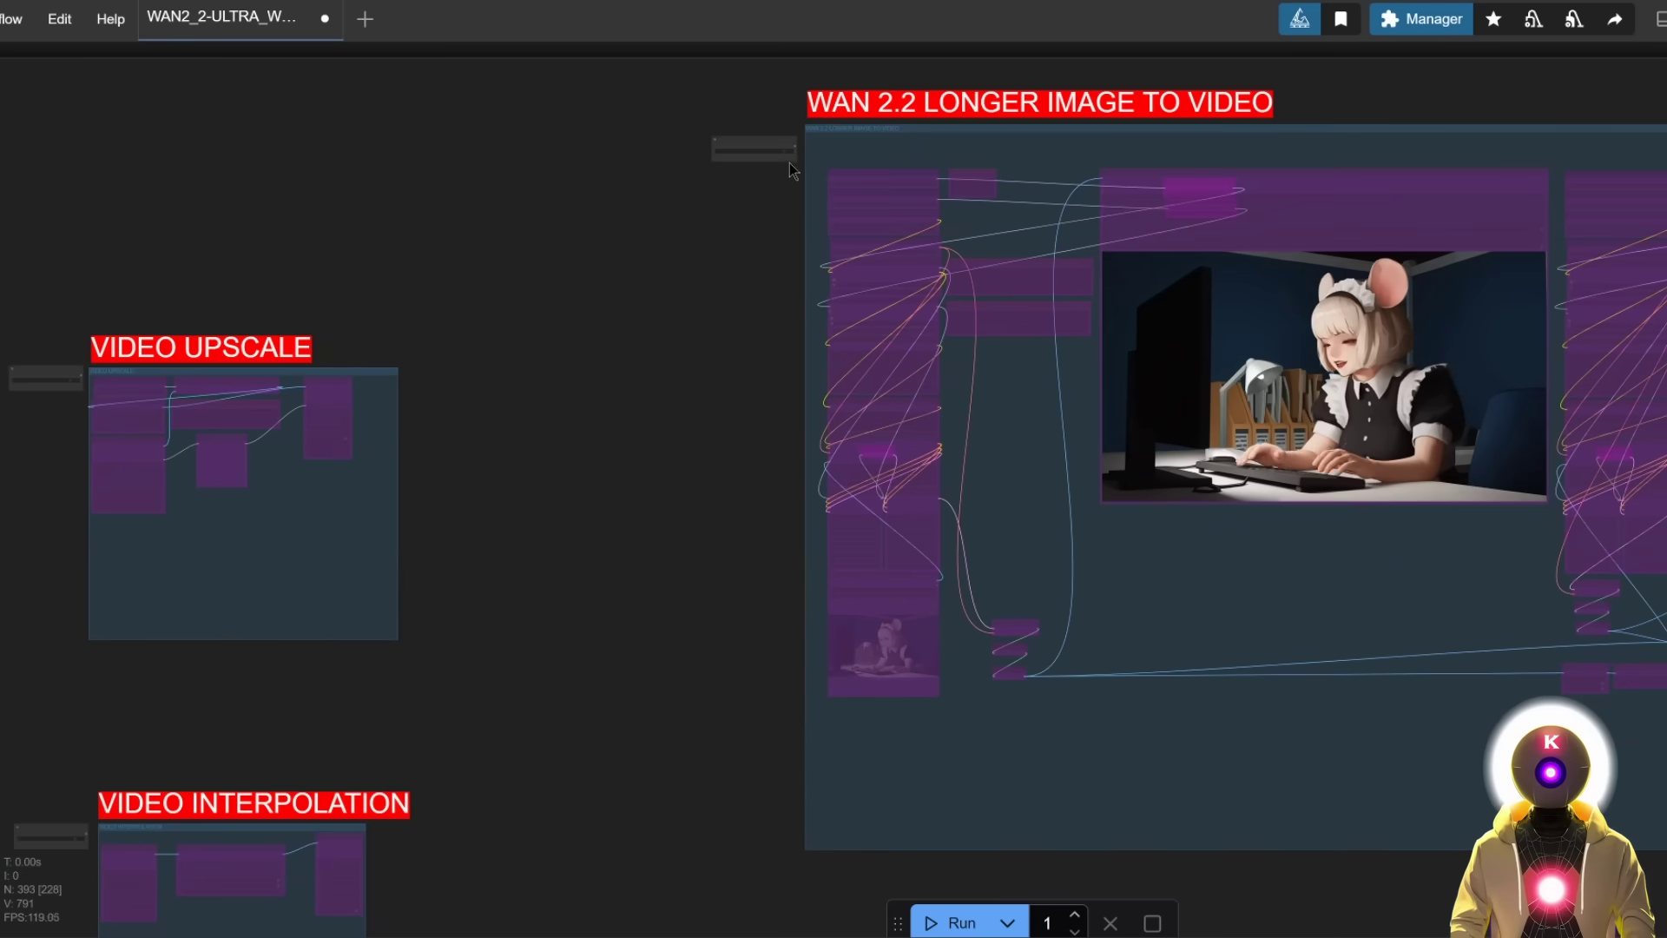
pyautogui.scroll(10, 959, 643)
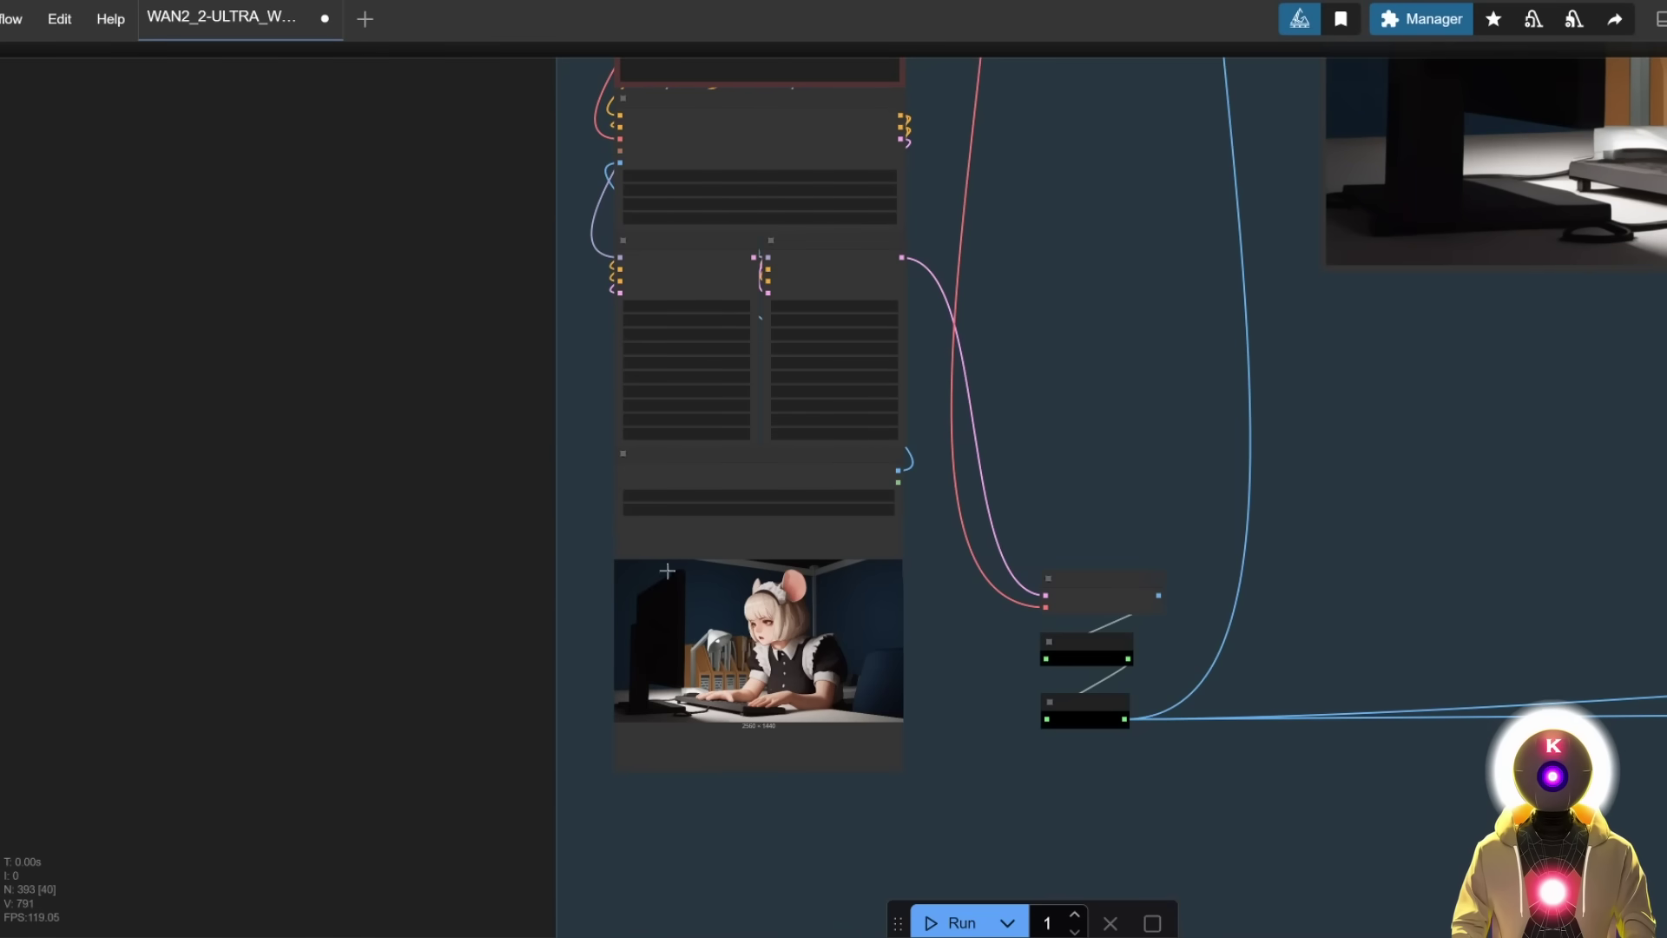
# Examine the first image-to-video segment, its start image and its links into the second segment's nodes and preview
pyautogui.moveTo(968, 313); pyautogui.dragTo(916, 715)
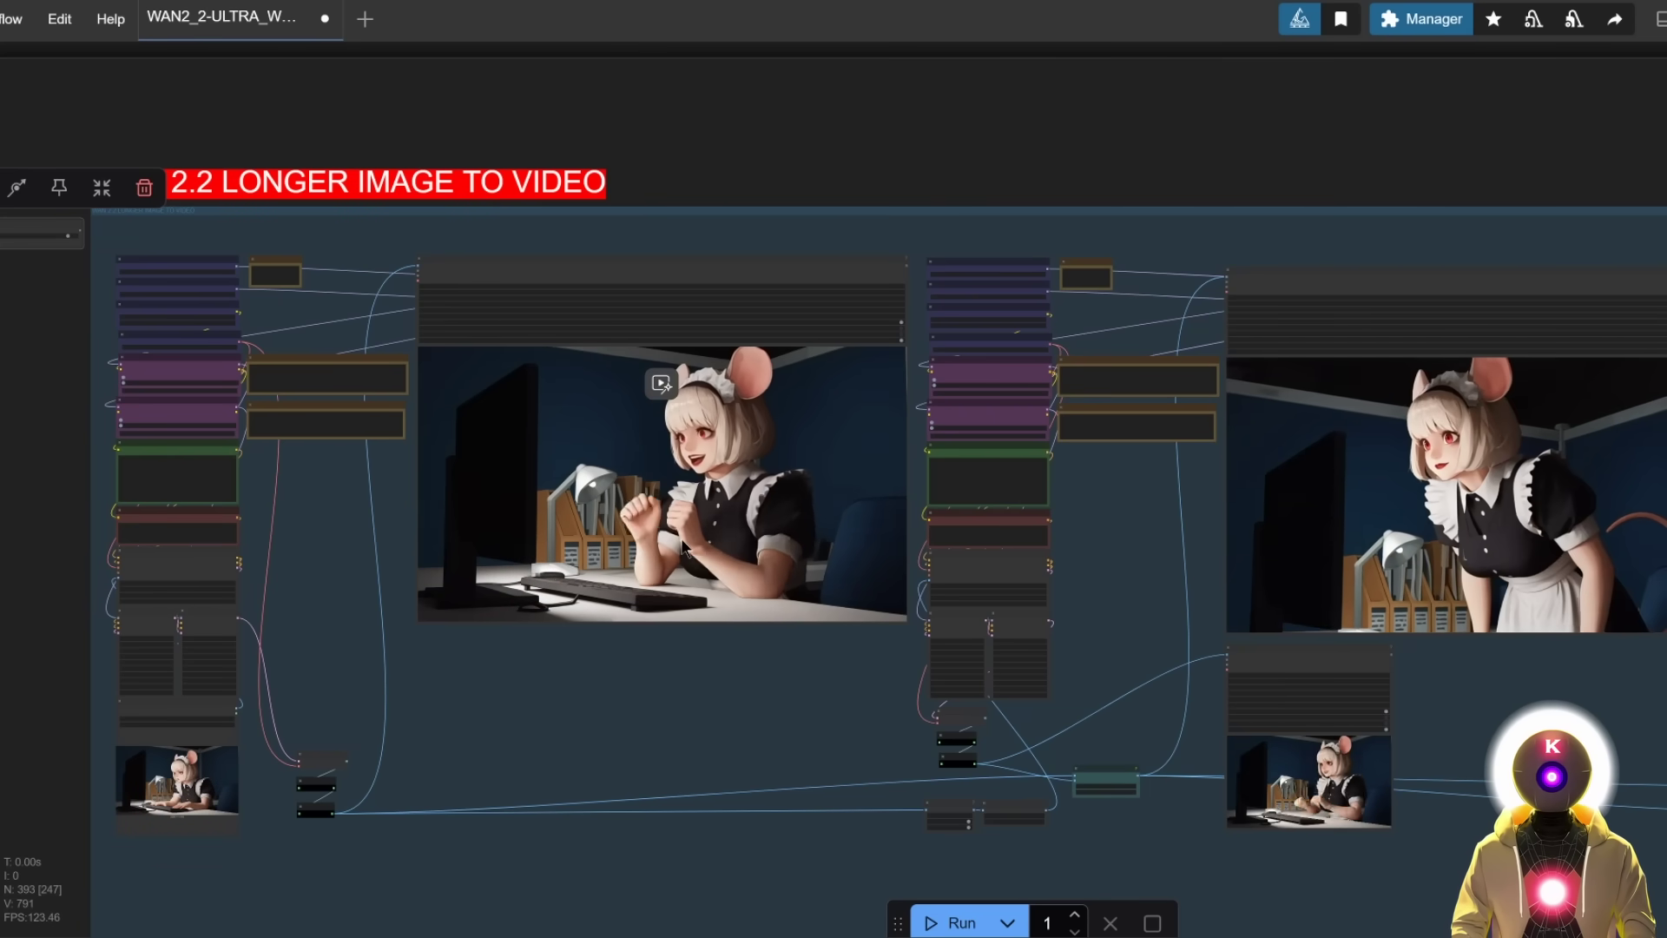
pyautogui.moveTo(812, 703); pyautogui.dragTo(860, 684)
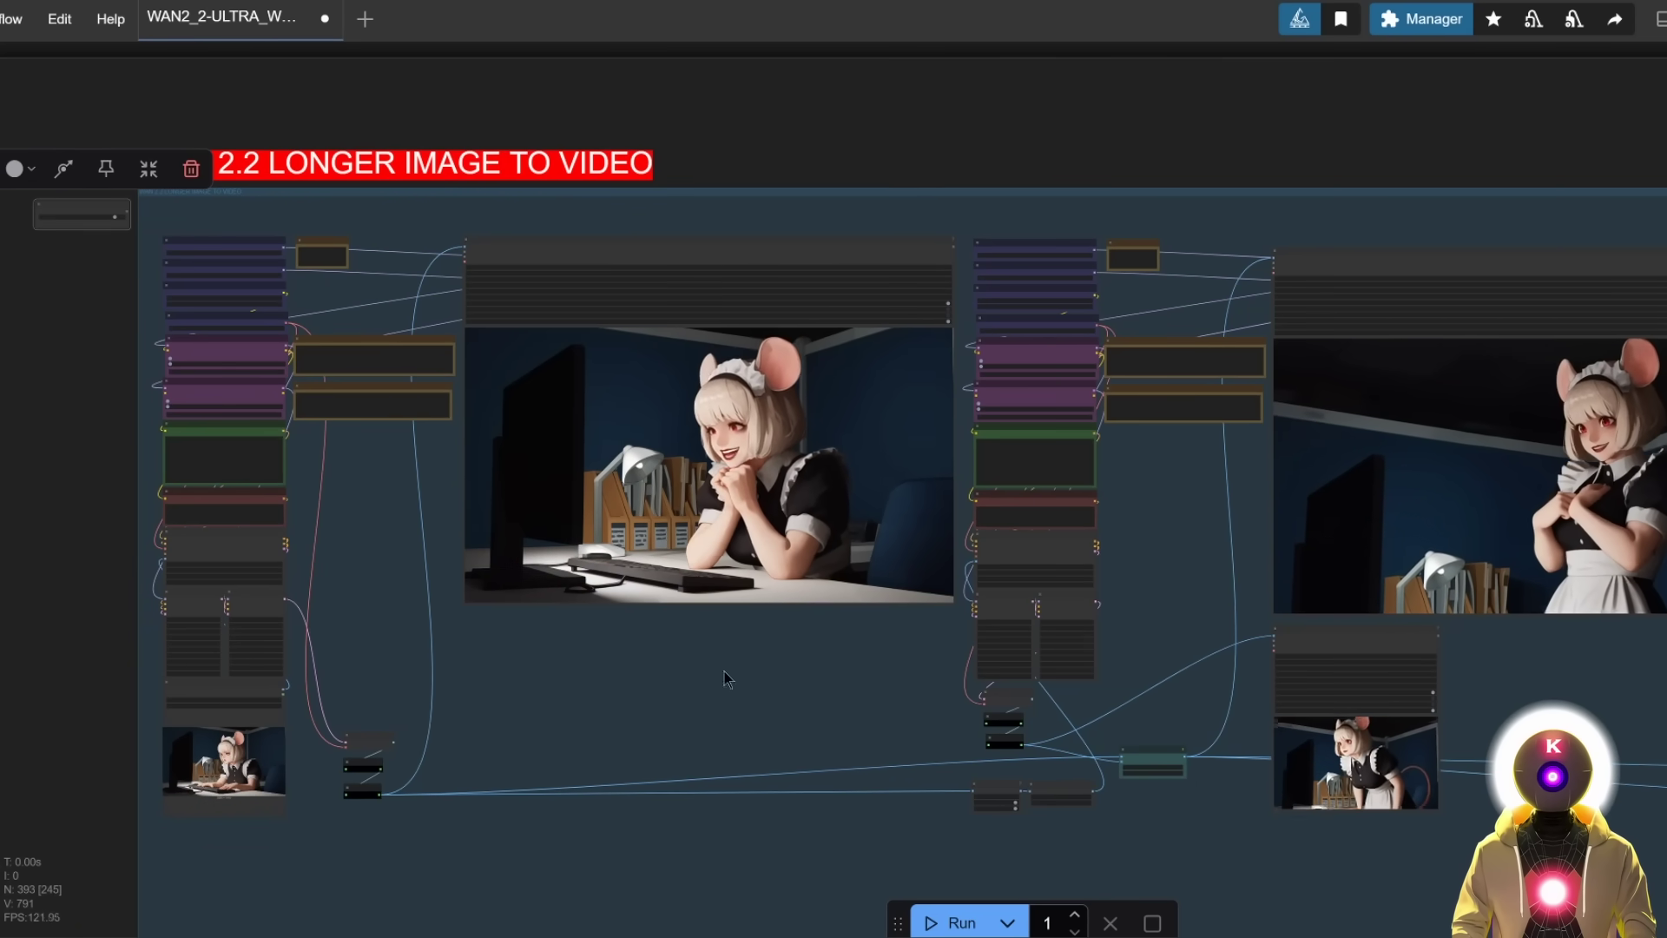
pyautogui.moveTo(839, 613); pyautogui.dragTo(732, 611)
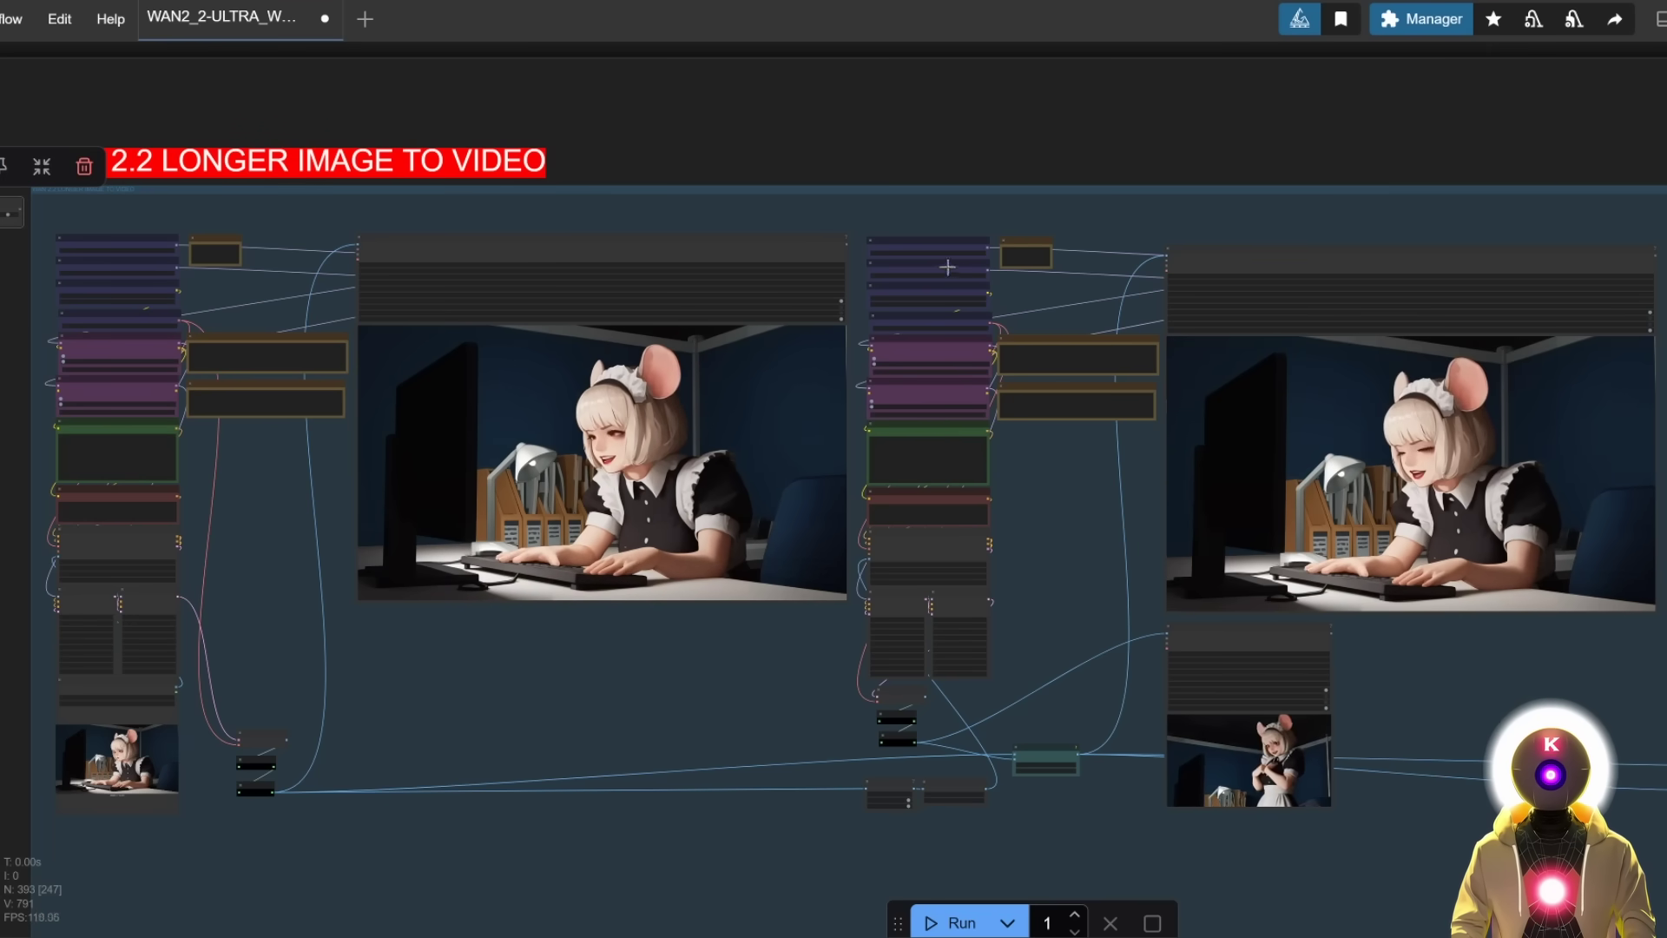
pyautogui.scroll(10, 999, 451)
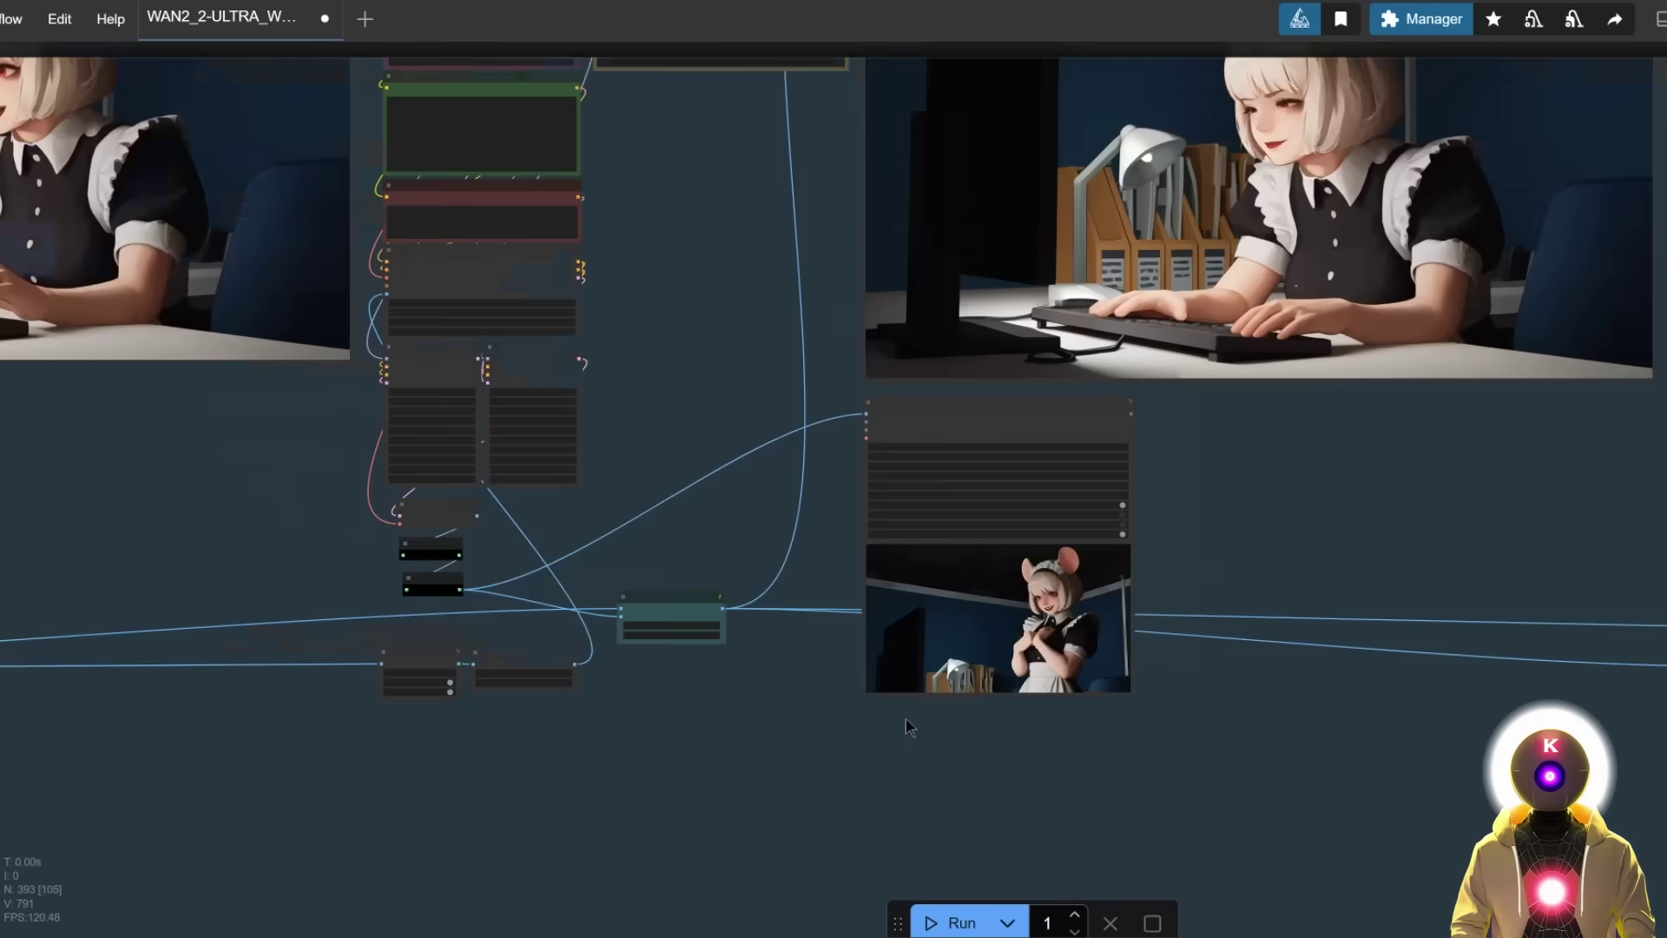
pyautogui.scroll(3, 905, 719)
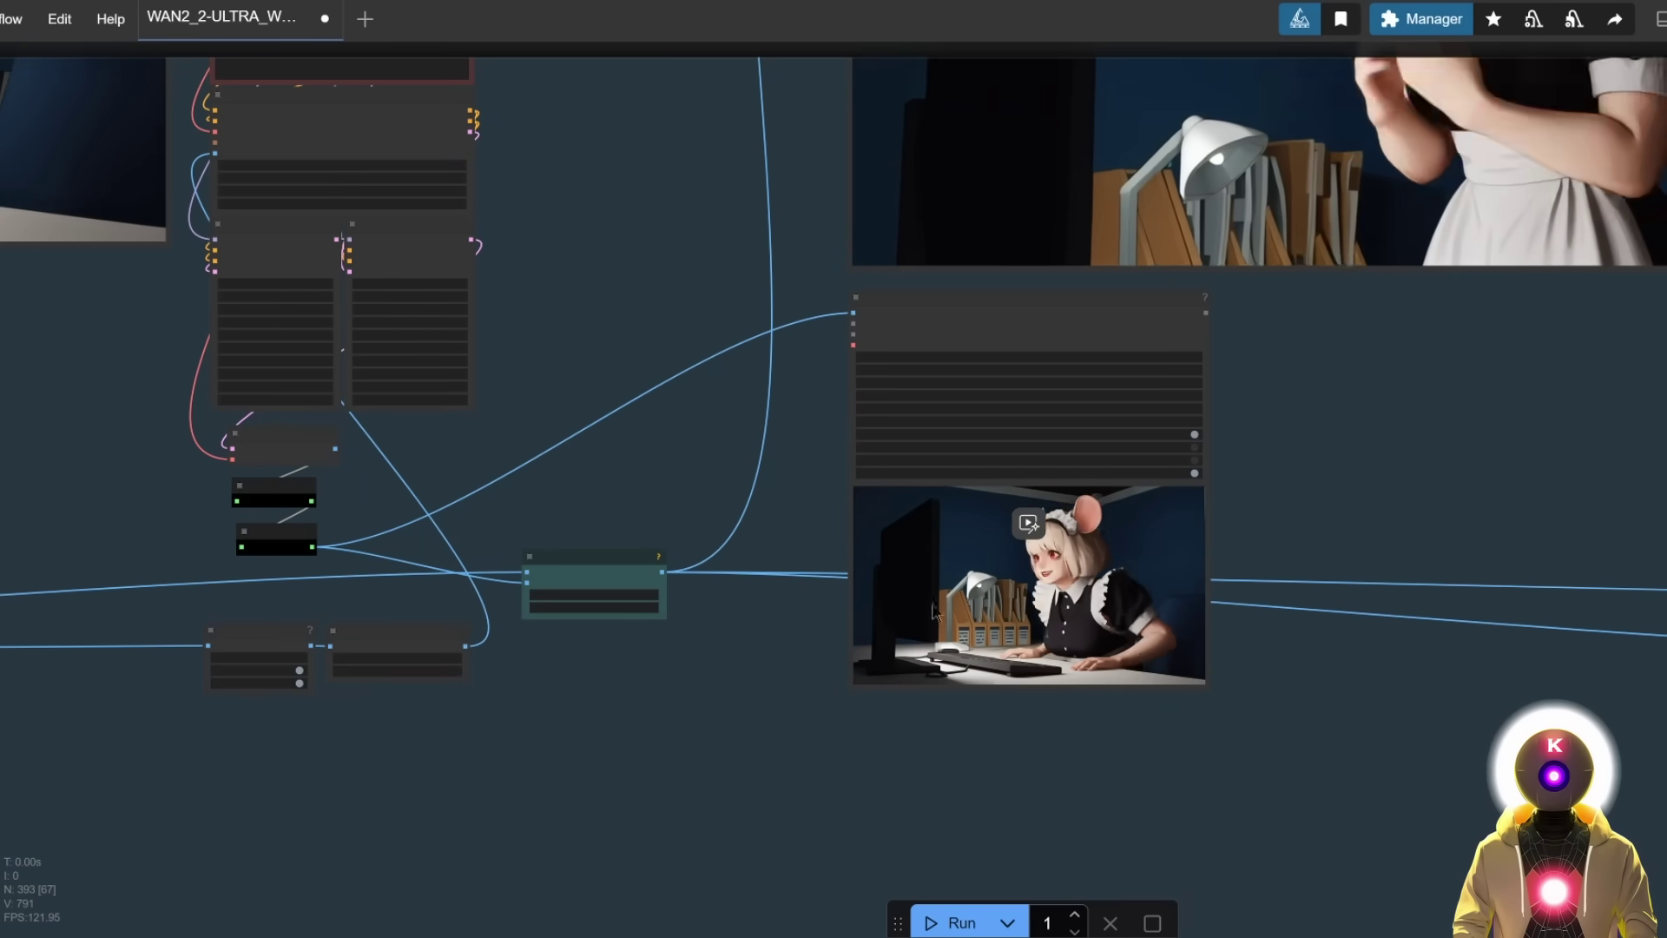
pyautogui.scroll(-7, 872, 521)
pyautogui.moveTo(1037, 160); pyautogui.dragTo(896, 302)
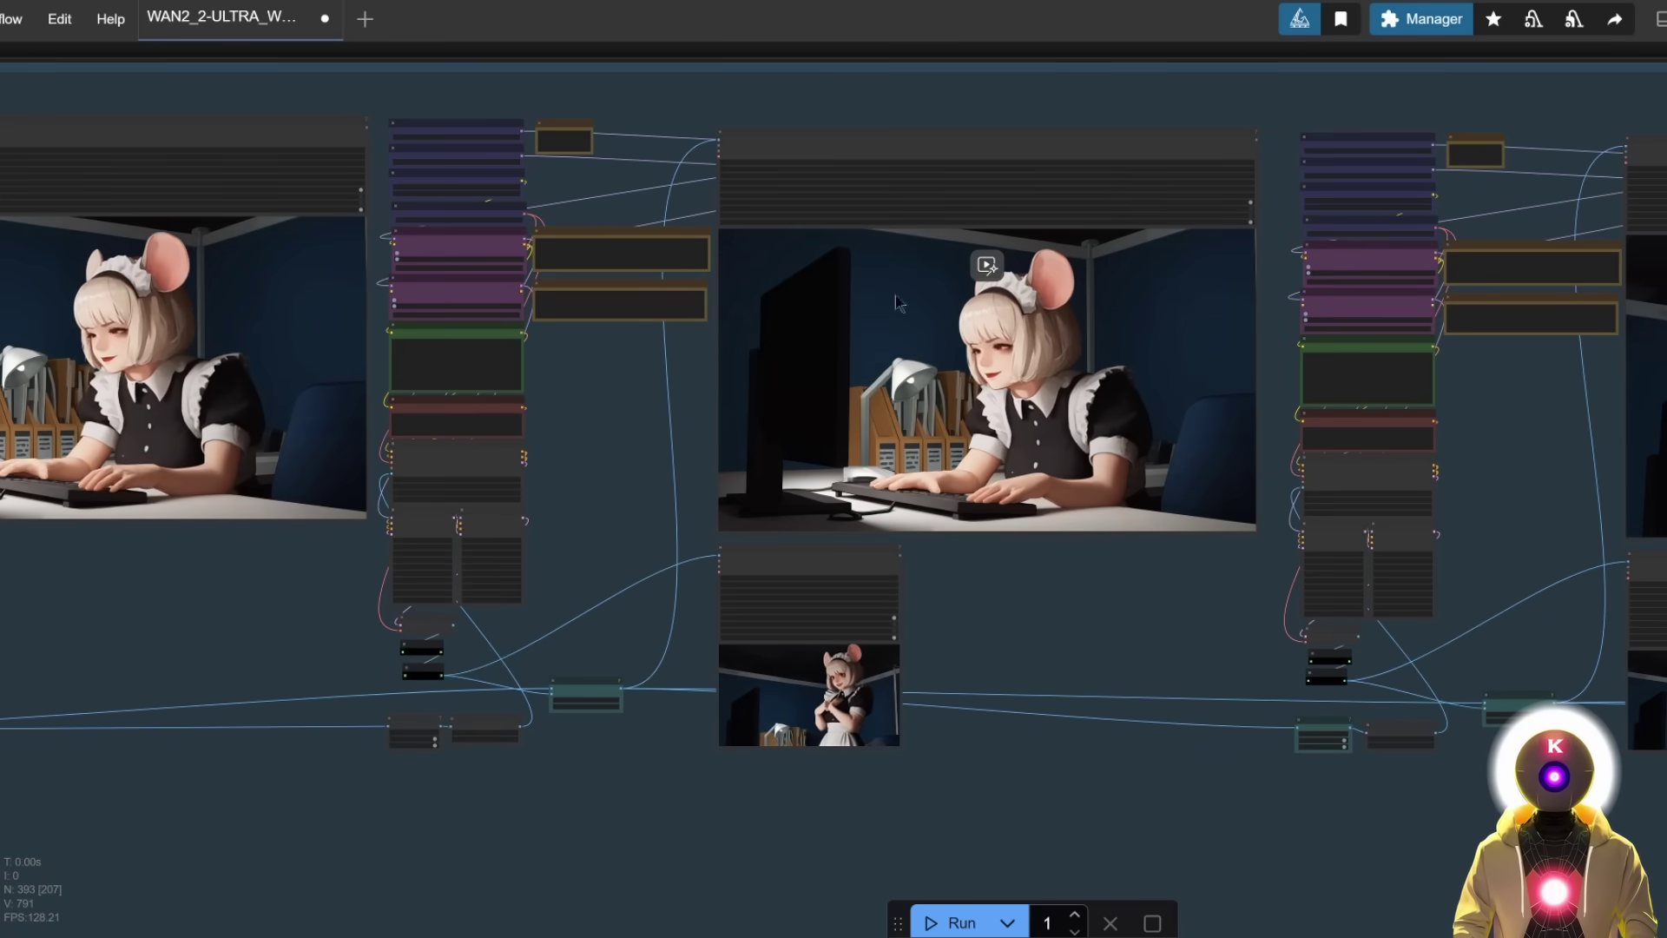
# Follow the image-to-video segments across the group and inspect how each one feeds the following segment
pyautogui.scroll(-4, 1034, 365)
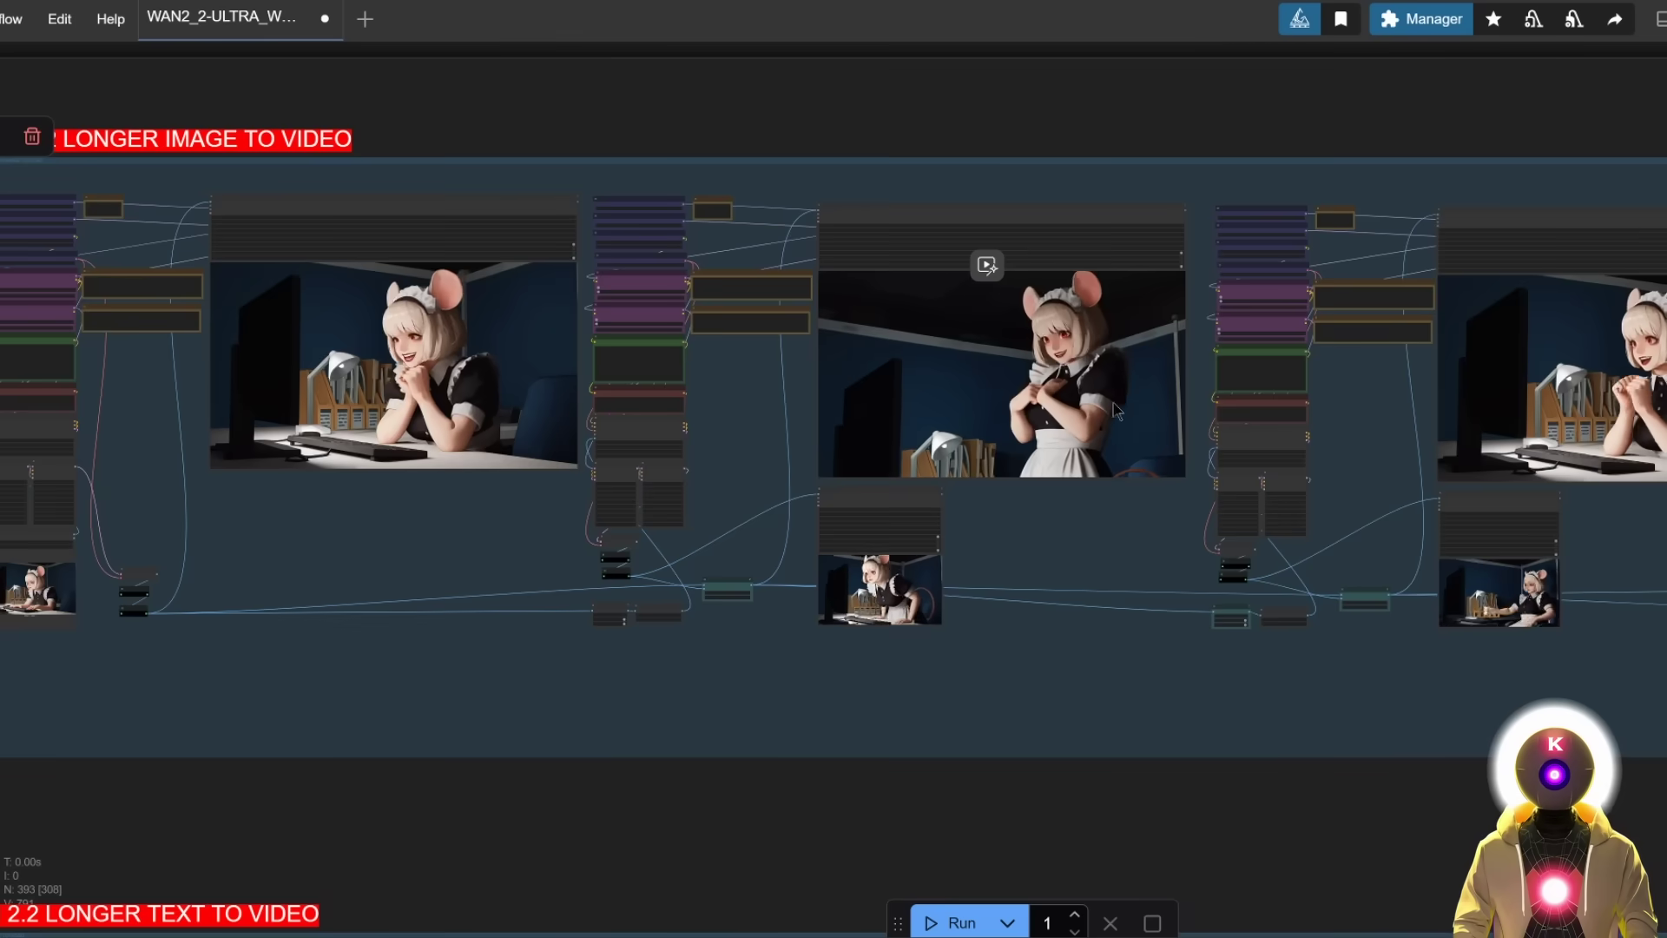
pyautogui.moveTo(1113, 403); pyautogui.dragTo(726, 445)
pyautogui.moveTo(1176, 446); pyautogui.dragTo(772, 484)
pyautogui.moveTo(1208, 435); pyautogui.dragTo(599, 412)
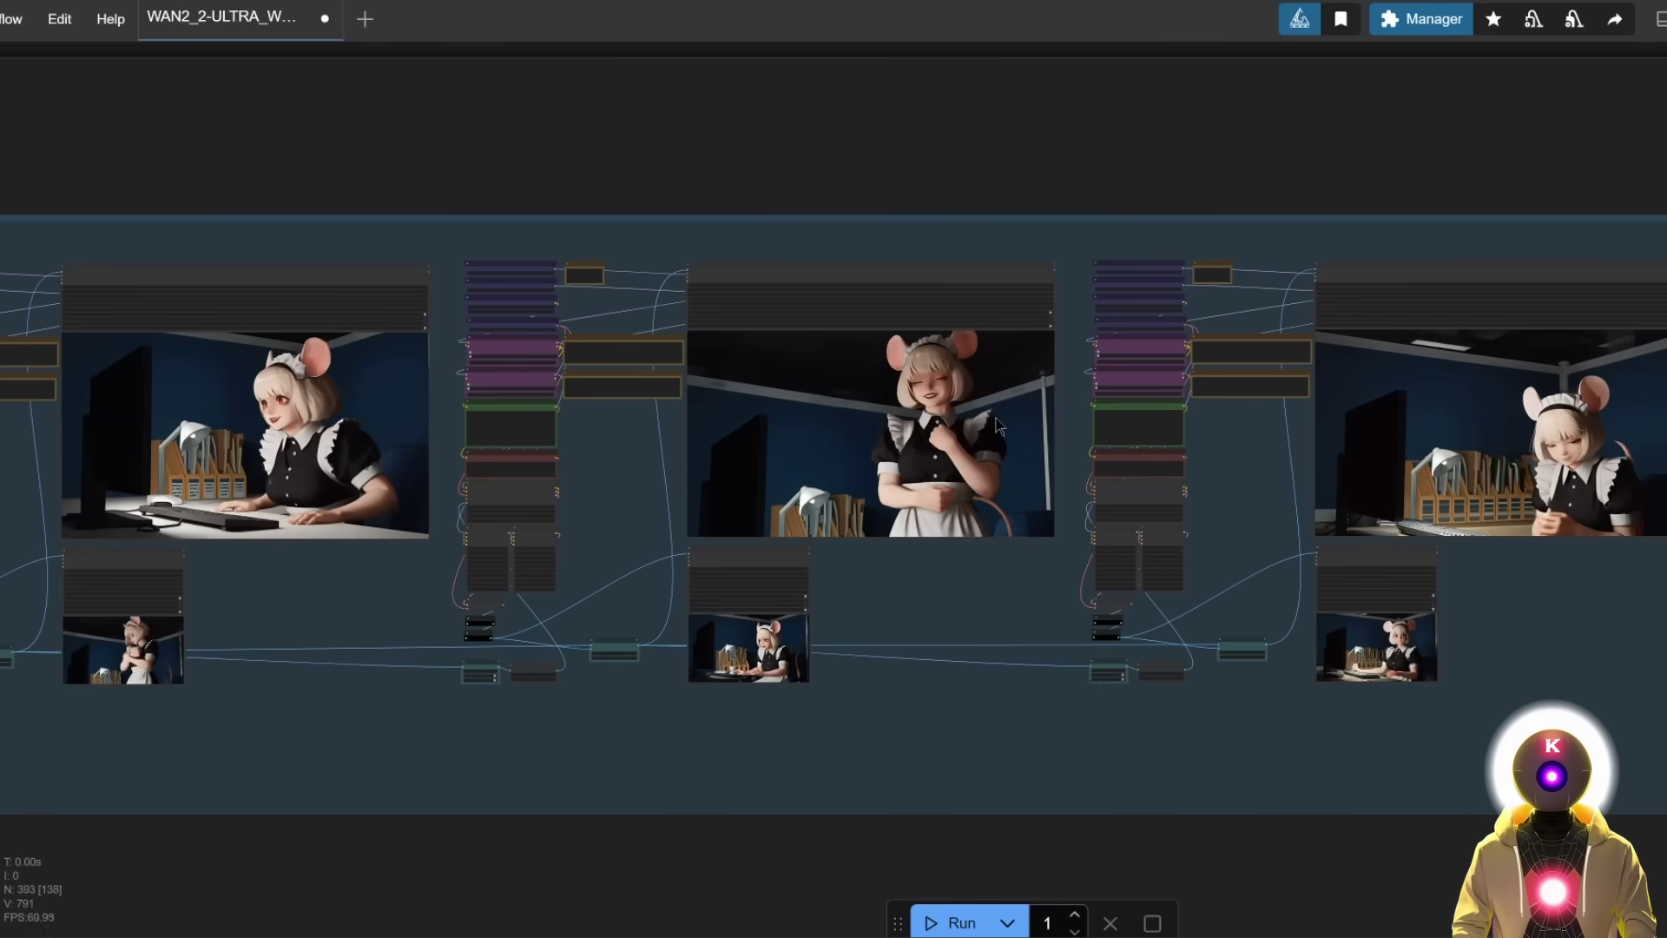
pyautogui.moveTo(998, 426); pyautogui.dragTo(601, 439)
pyautogui.scroll(-3, 1109, 441)
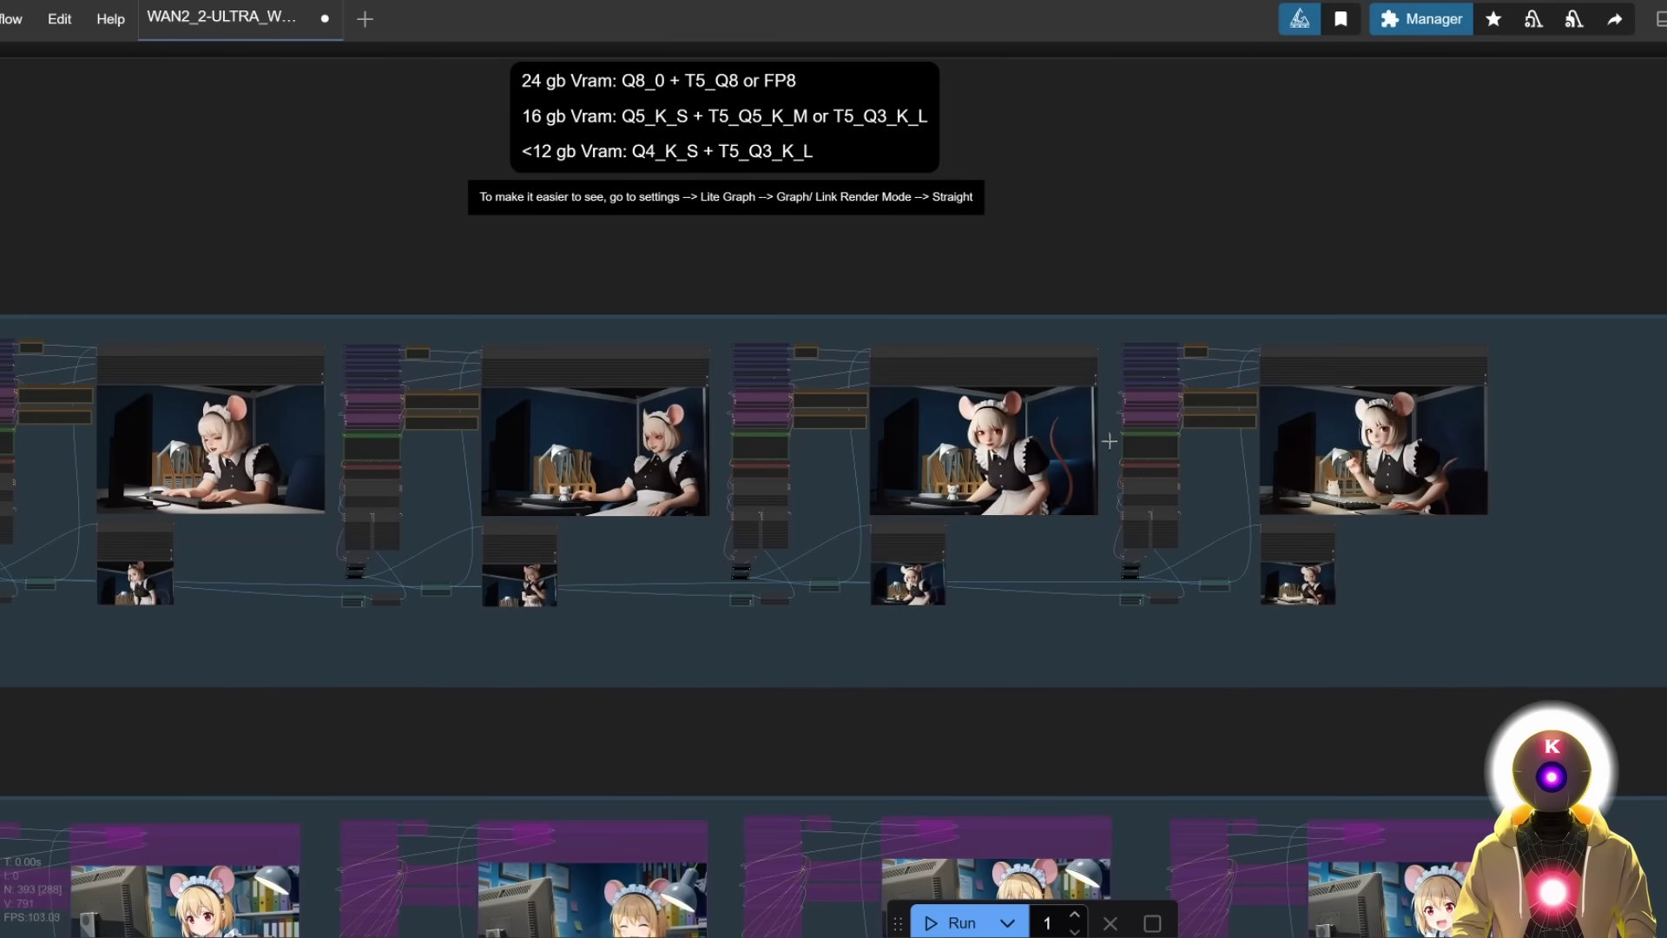
pyautogui.moveTo(1109, 441); pyautogui.dragTo(1277, 373)
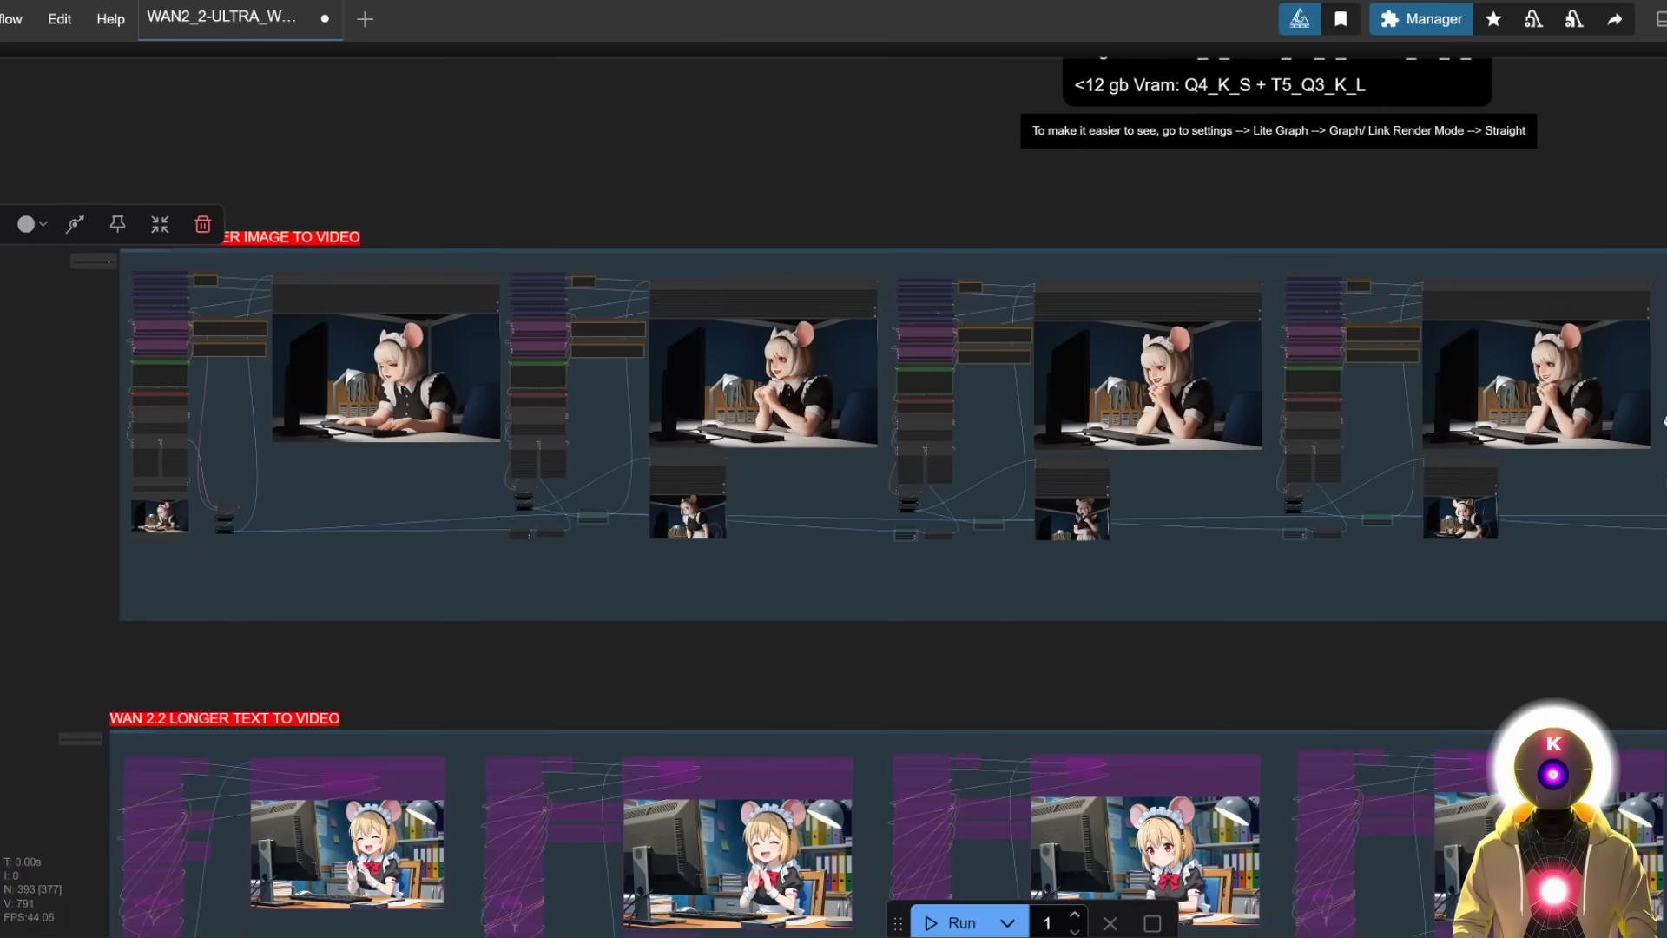
pyautogui.moveTo(1665, 421); pyautogui.dragTo(1021, 414)
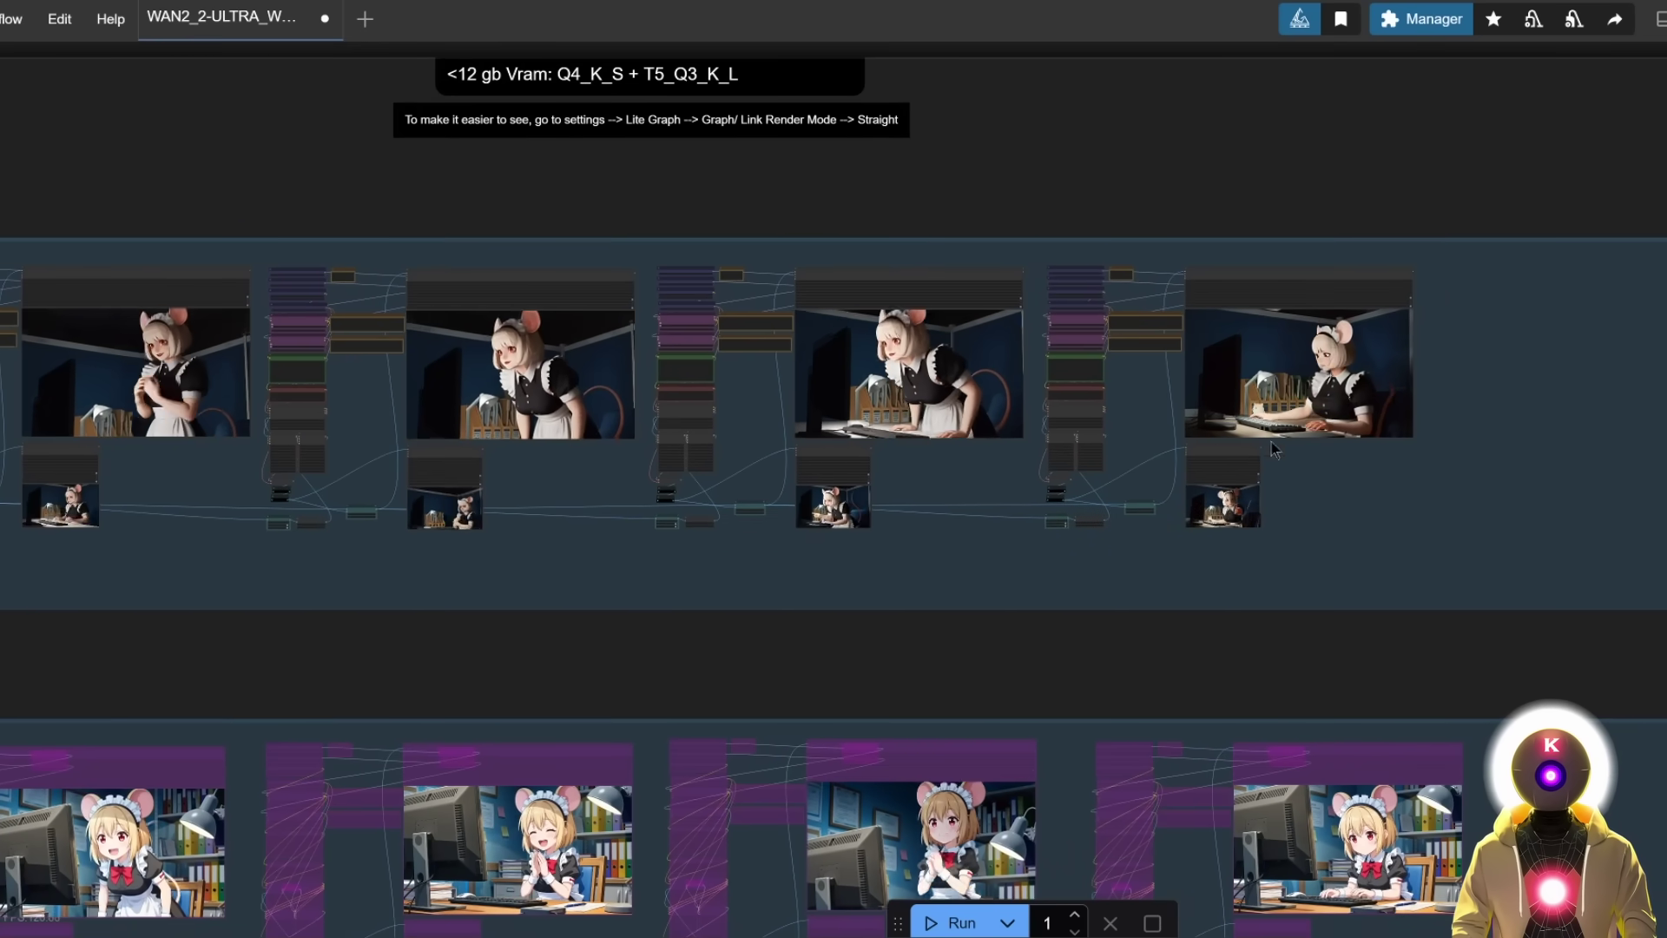
pyautogui.scroll(6, 1274, 449)
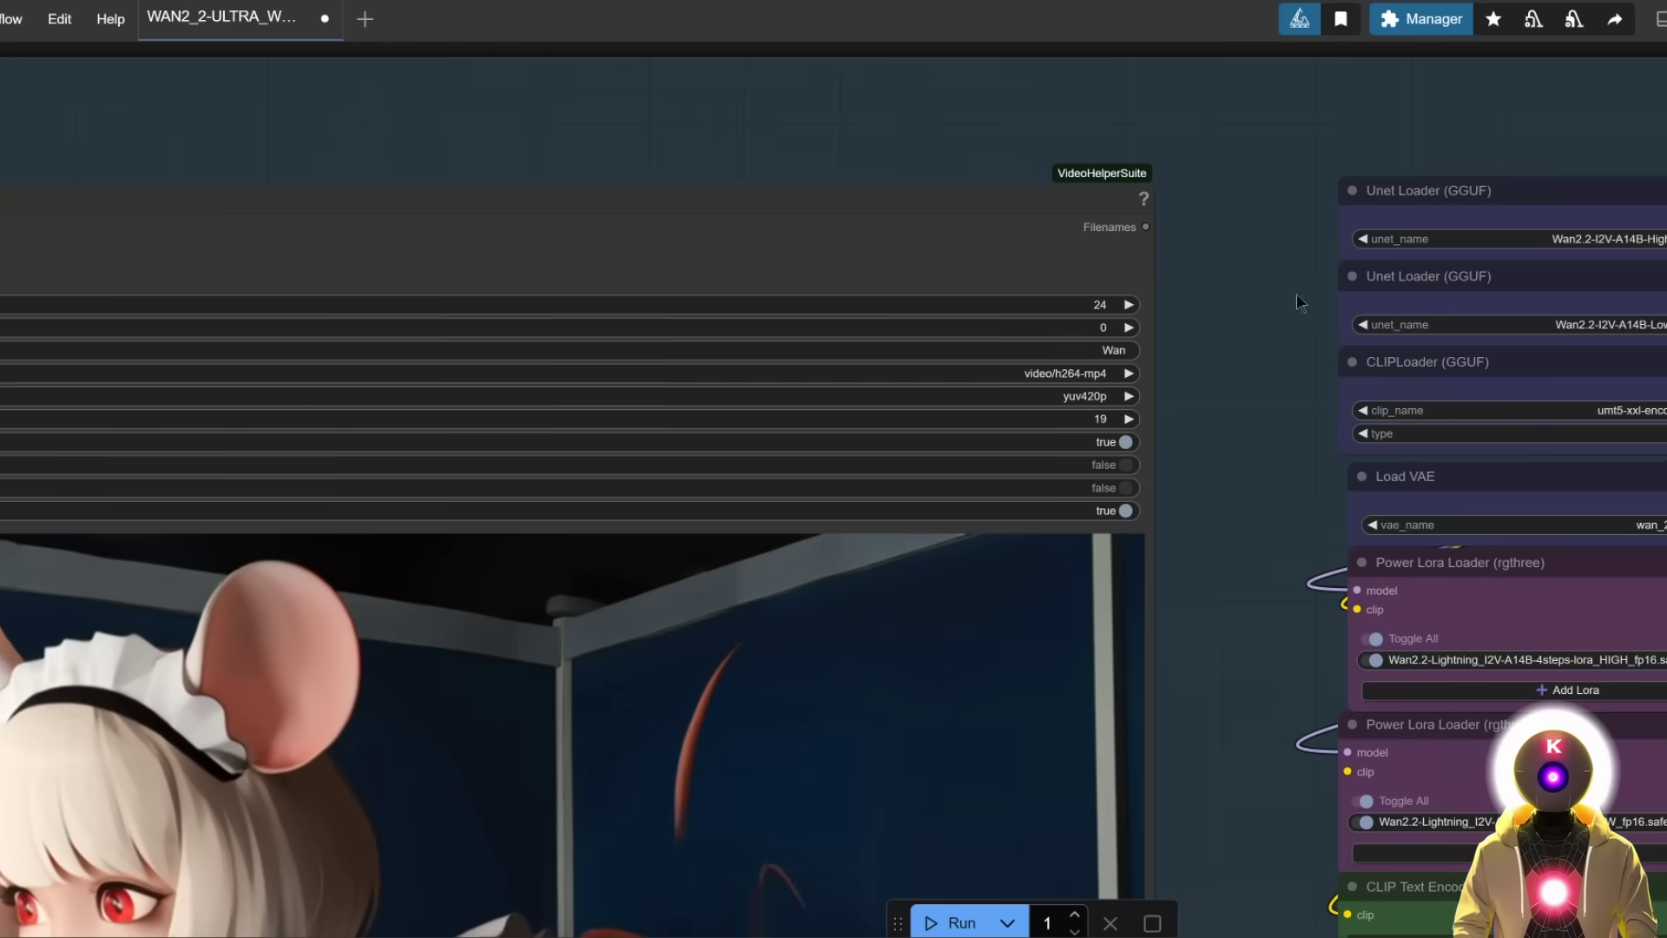
pyautogui.moveTo(1299, 305); pyautogui.dragTo(777, 436)
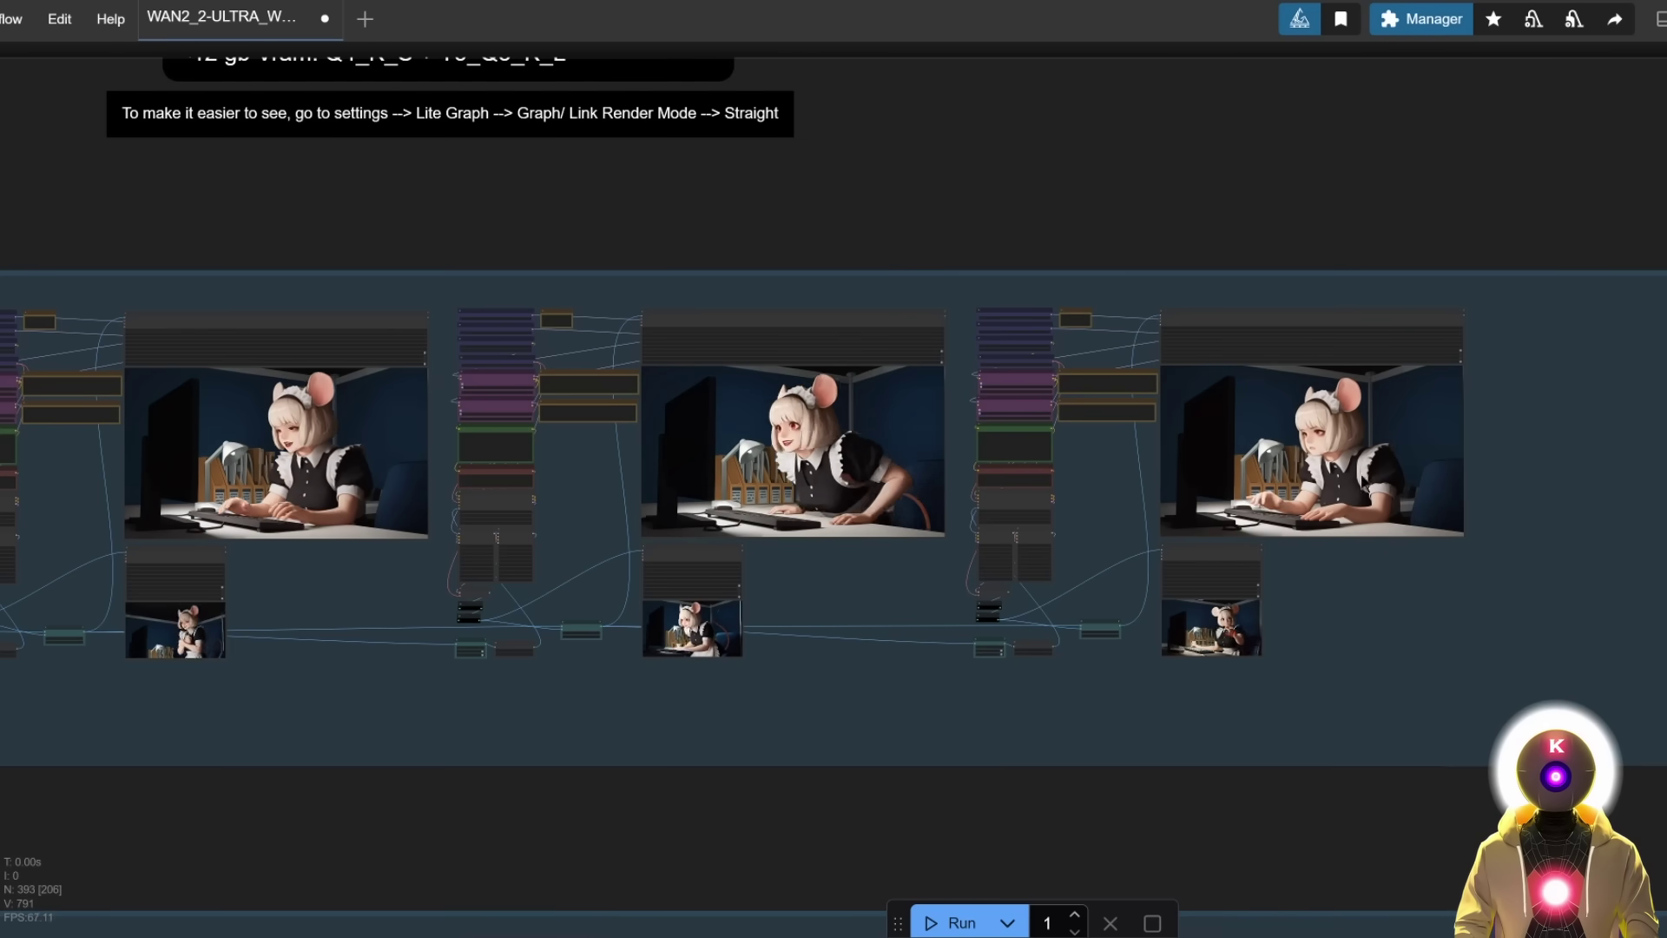
pyautogui.scroll(-4, 1402, 687)
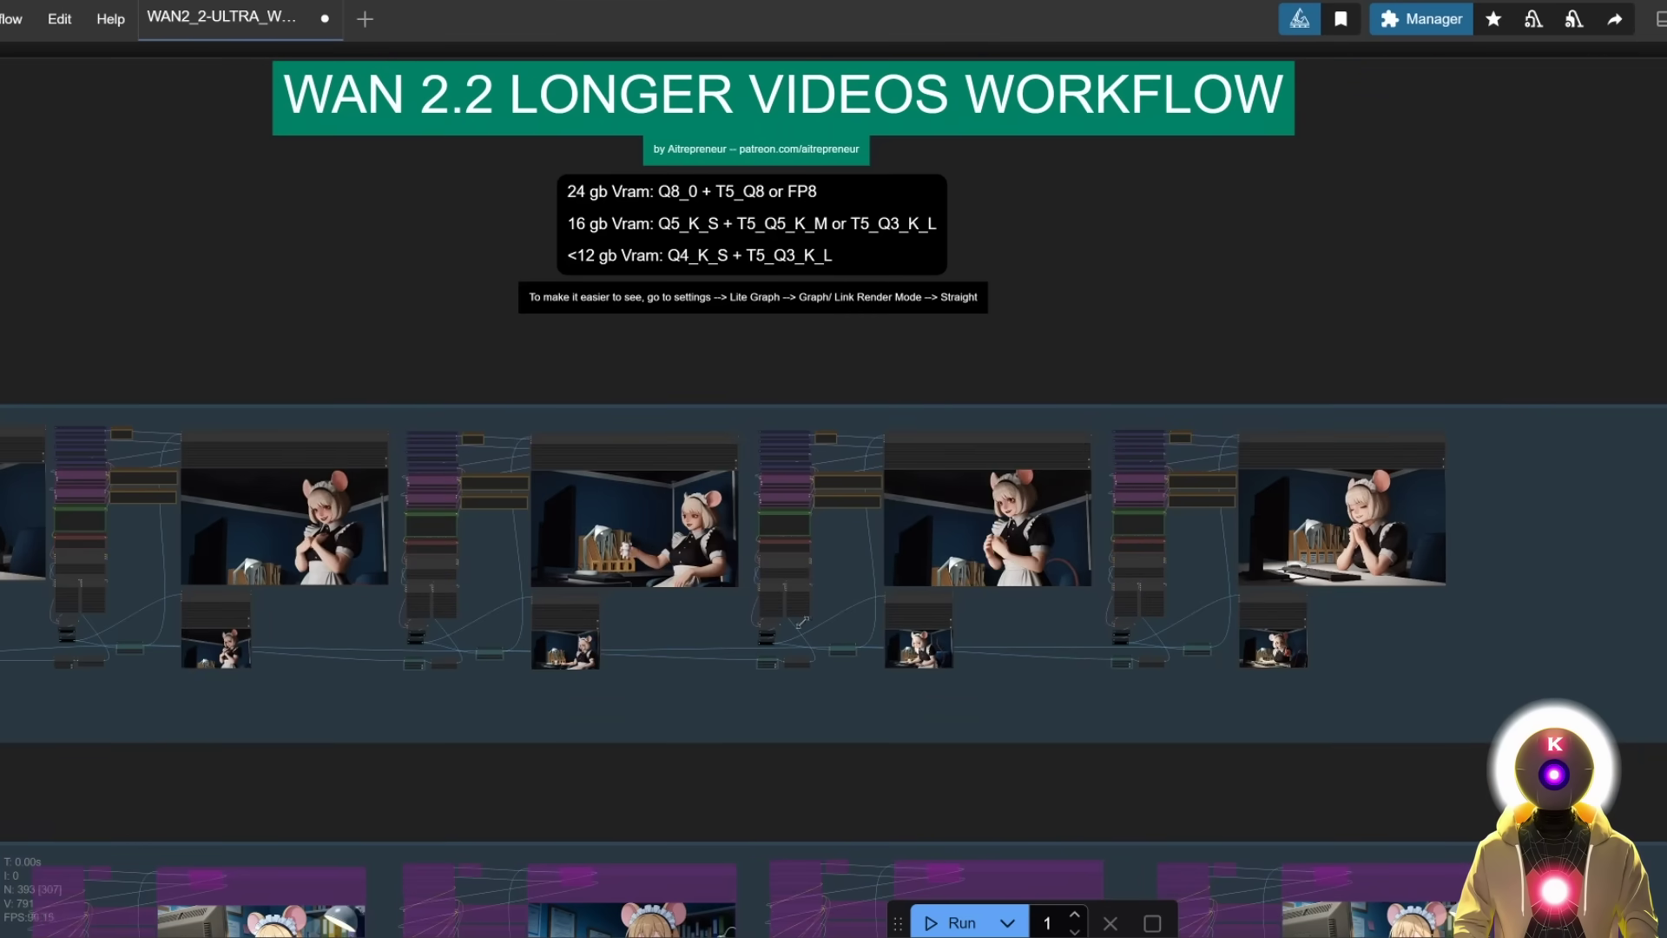
pyautogui.moveTo(1244, 536); pyautogui.dragTo(1348, 496)
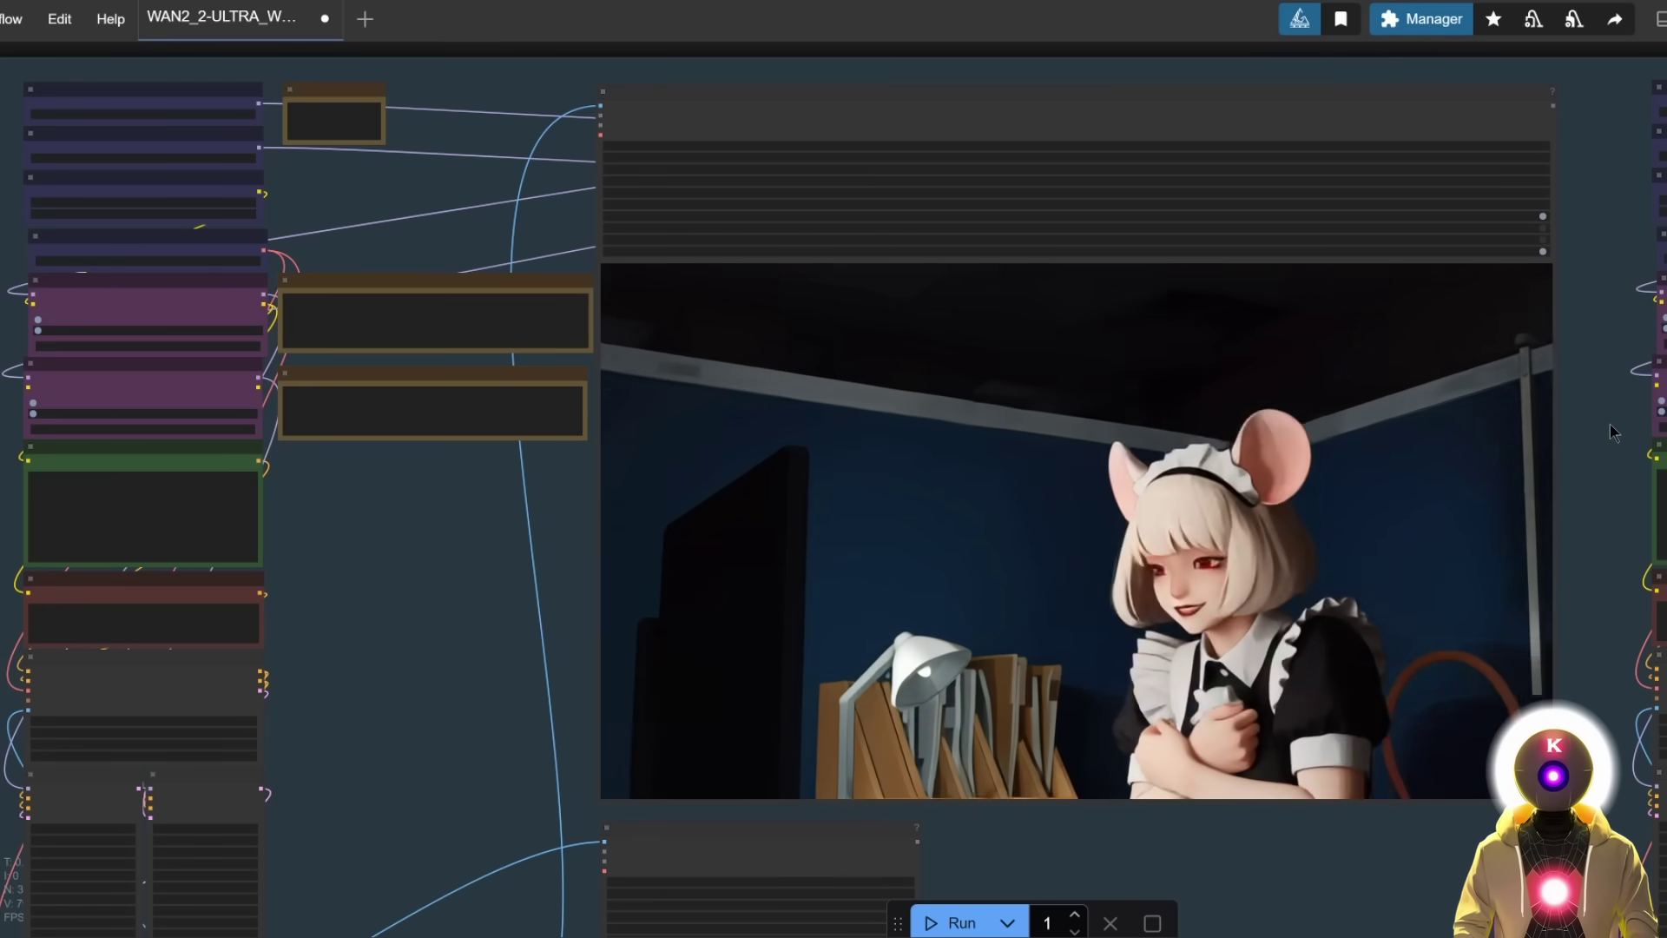
# Inspect the final segments of the image-to-video chain and the free space beyond the last one
pyautogui.scroll(-8, 965, 378)
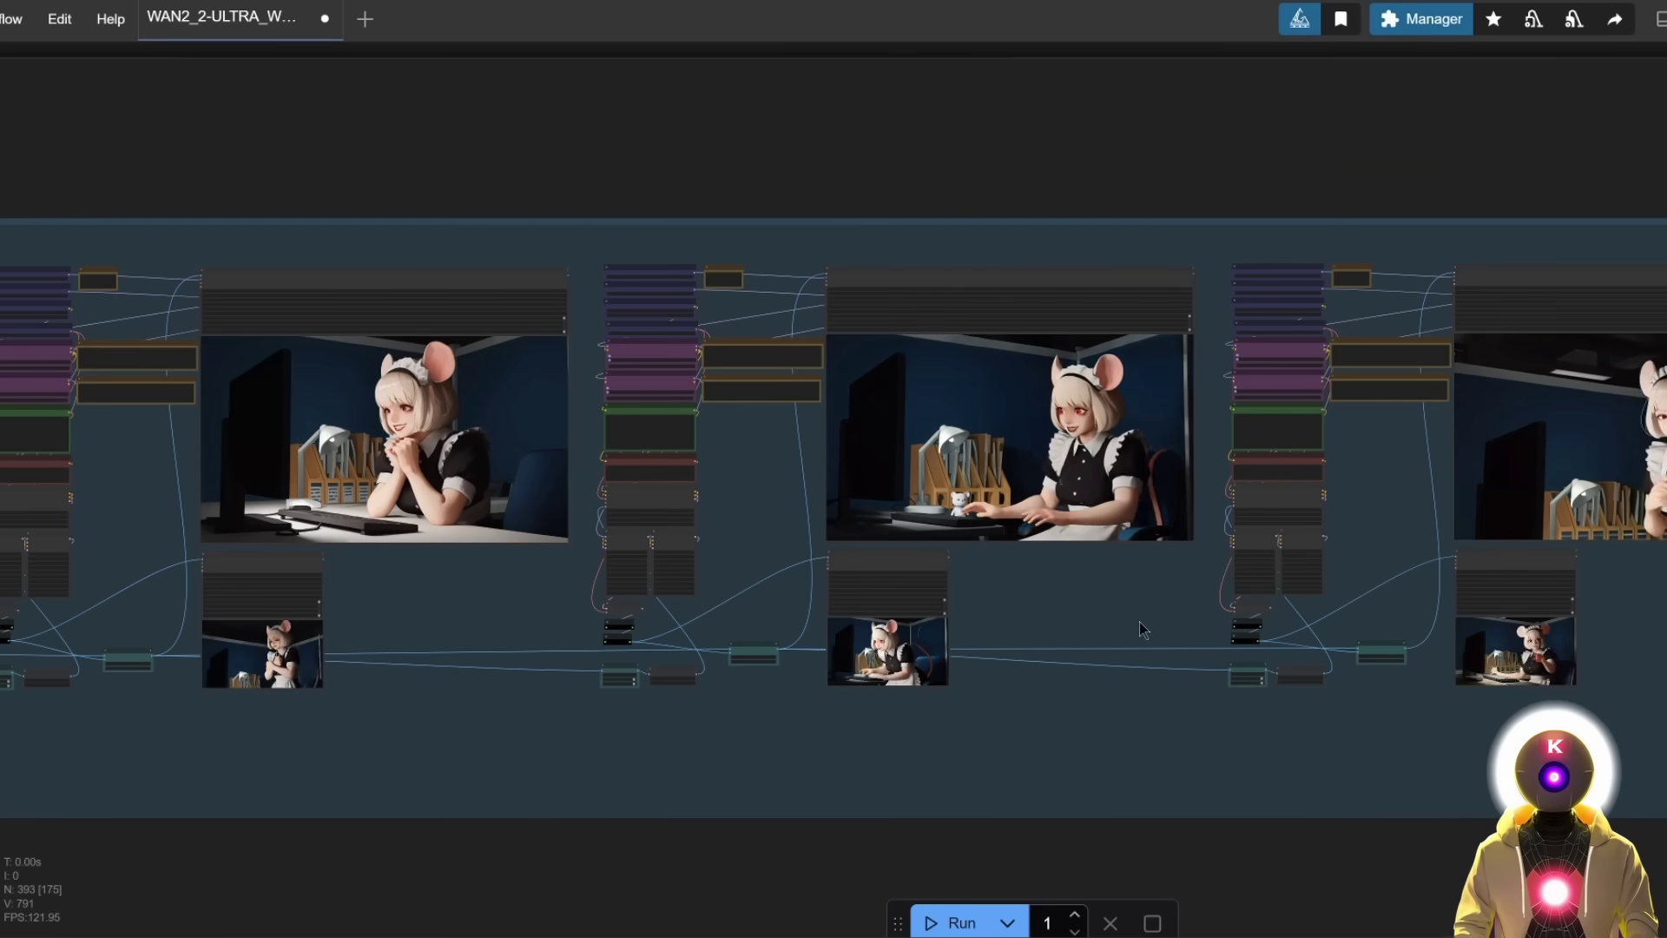
pyautogui.moveTo(1140, 622); pyautogui.dragTo(760, 582)
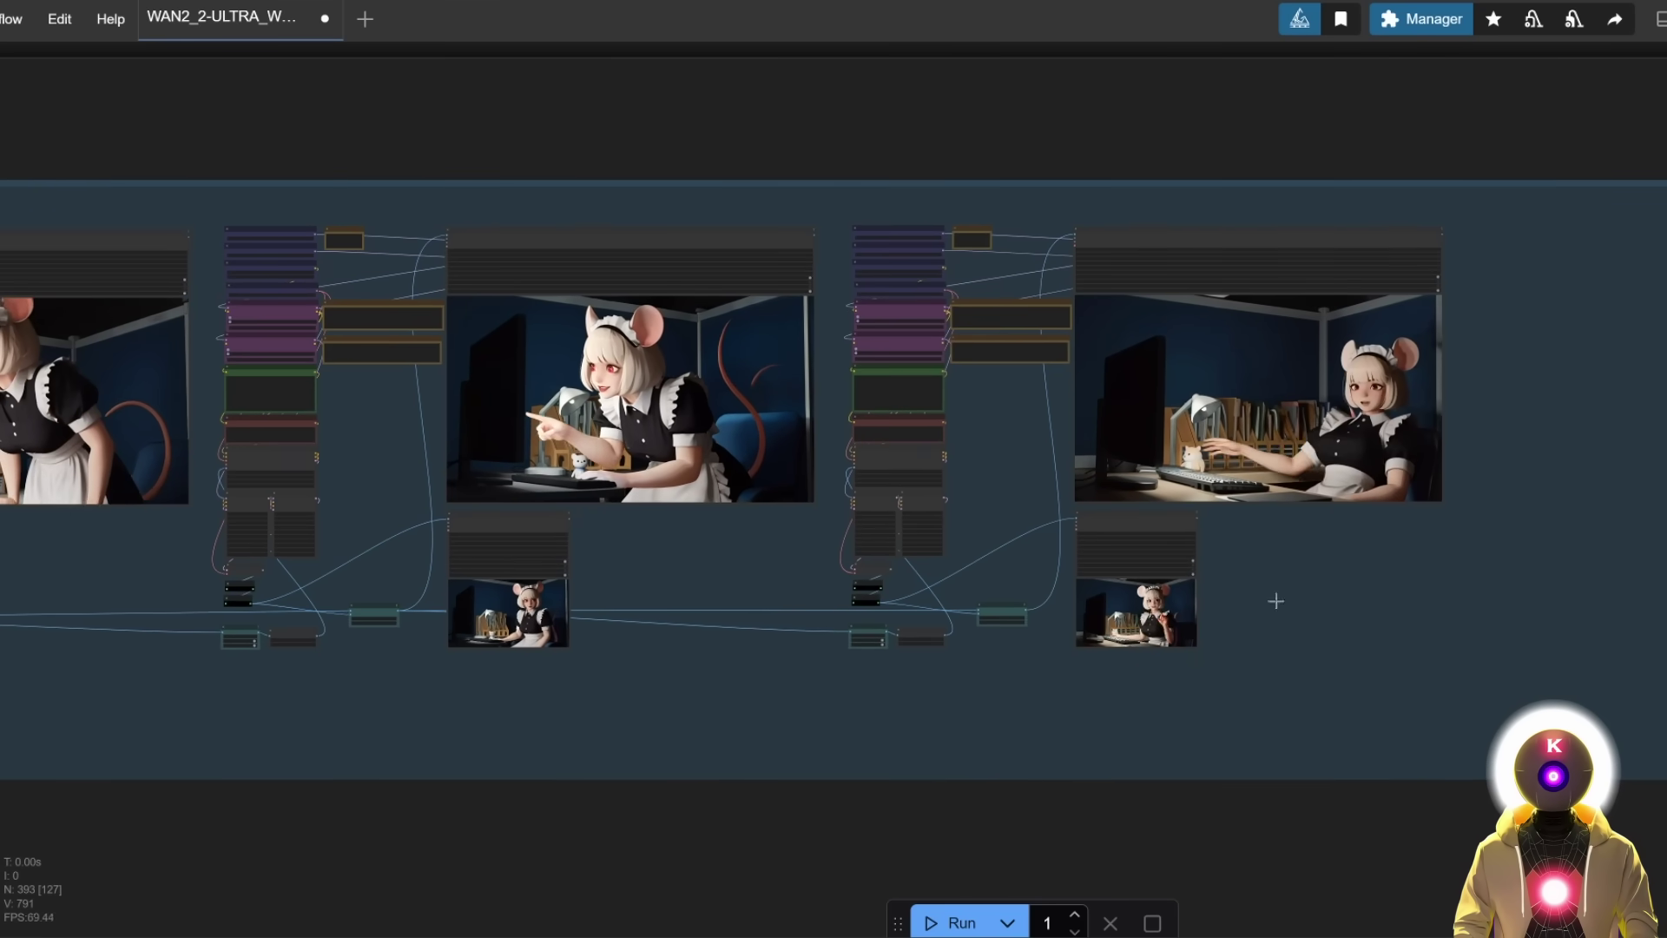
pyautogui.moveTo(1503, 601); pyautogui.dragTo(1067, 573)
pyautogui.moveTo(1316, 495); pyautogui.dragTo(1021, 534)
pyautogui.moveTo(801, 590); pyautogui.dragTo(984, 596)
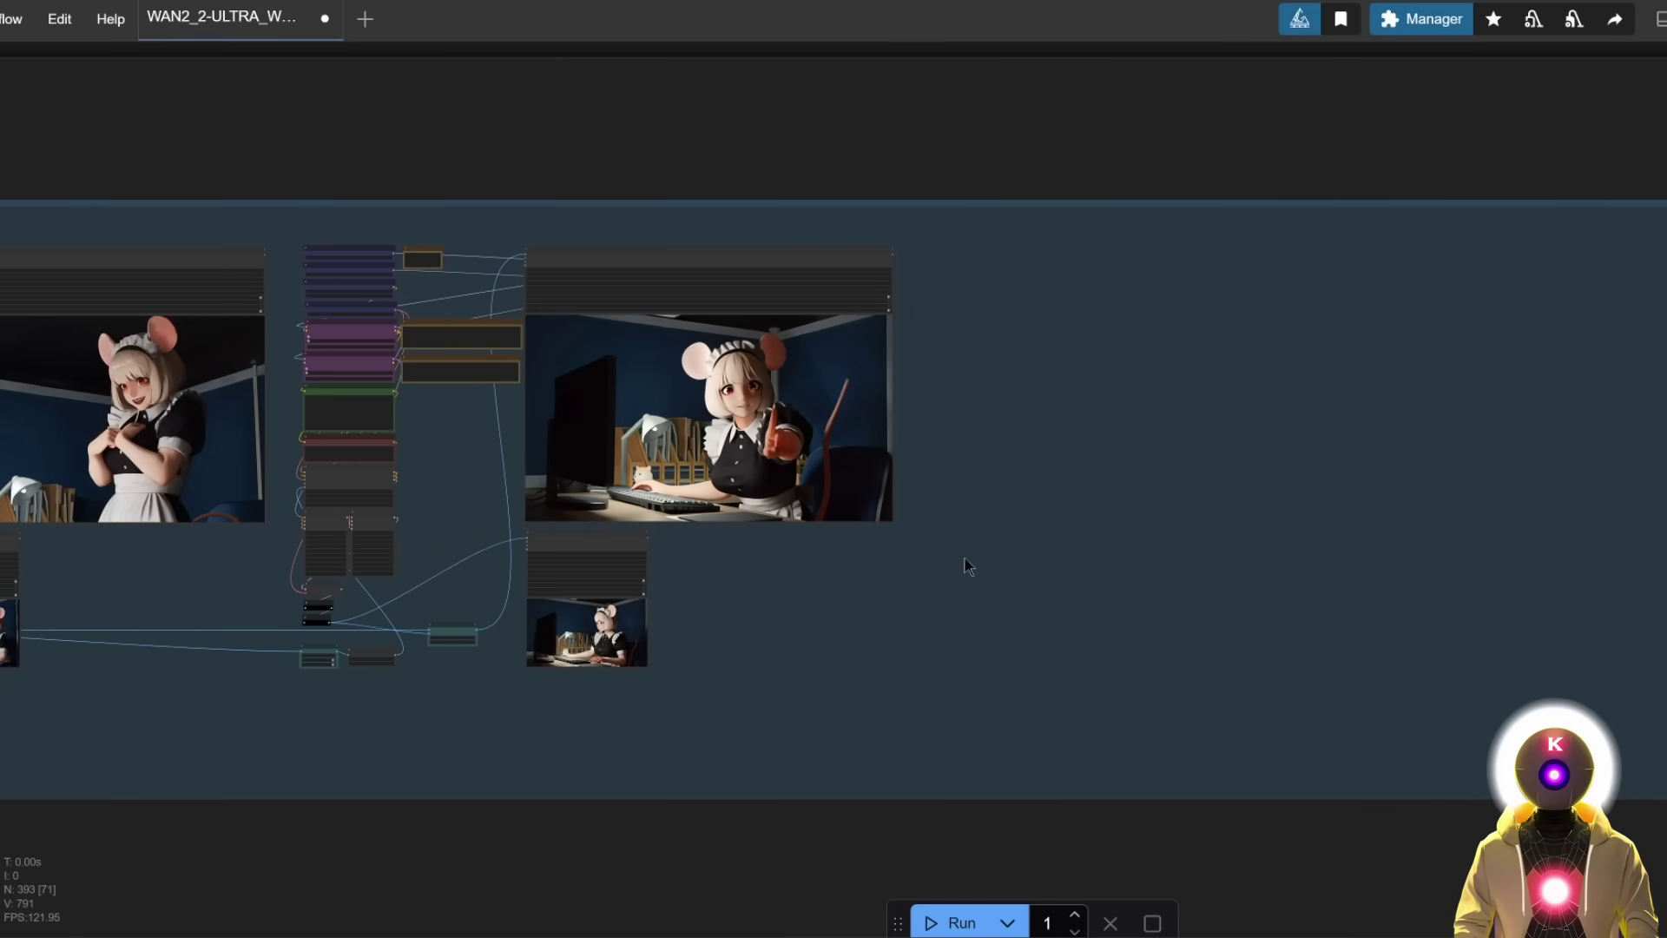
pyautogui.scroll(-5, 854, 596)
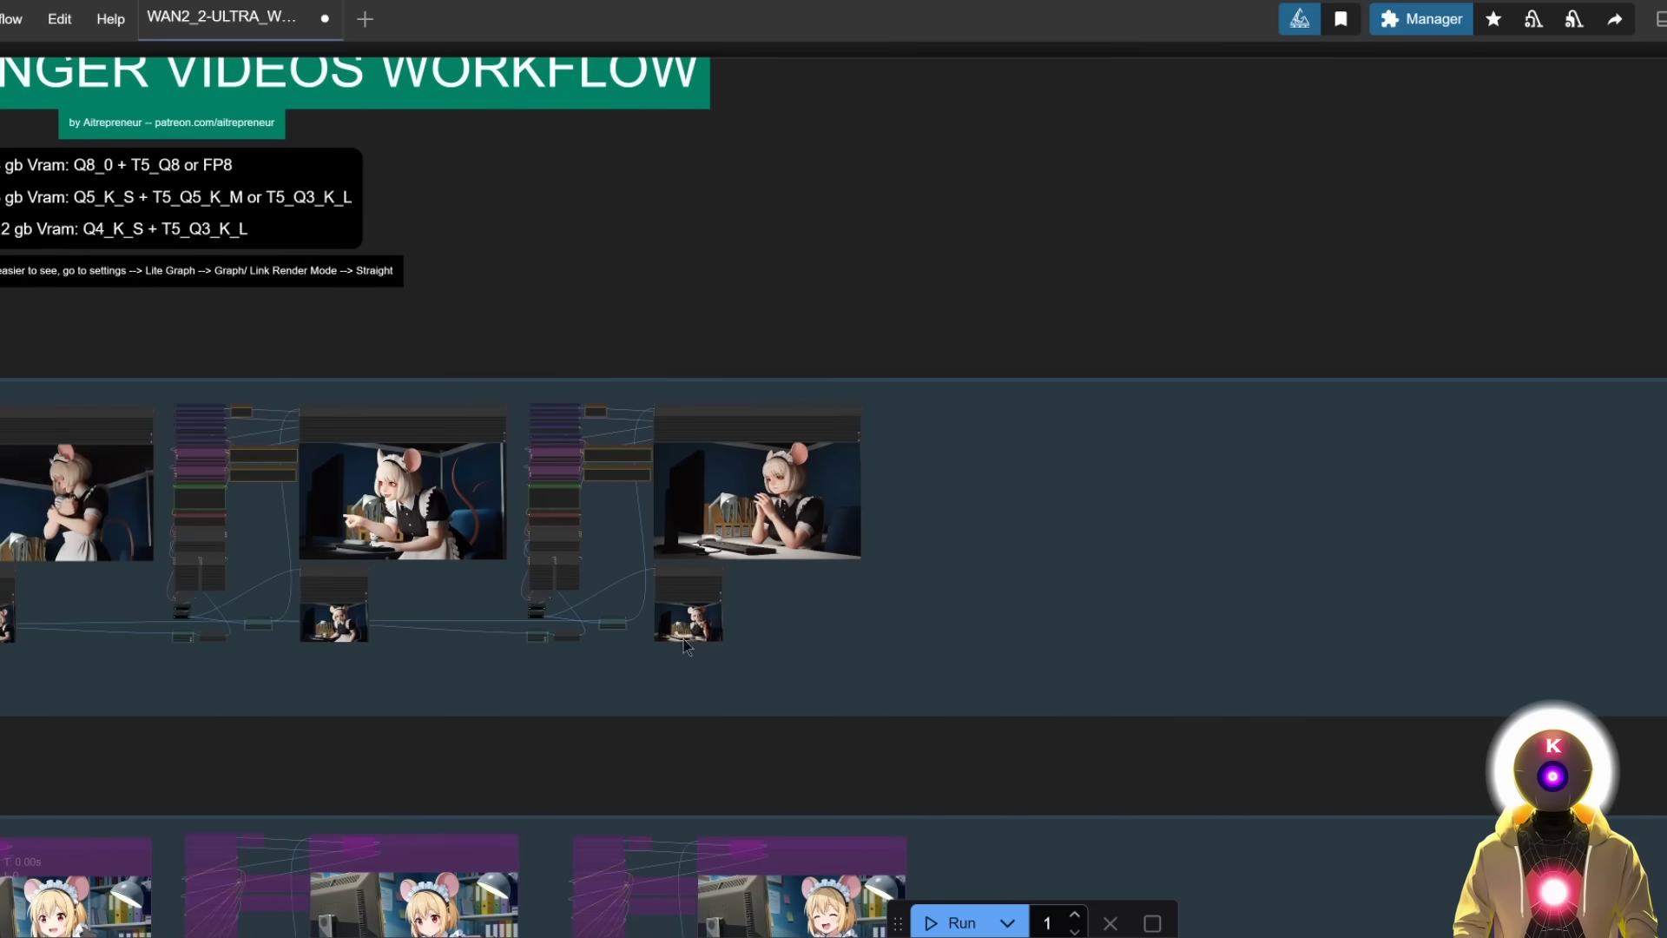
pyautogui.moveTo(710, 675); pyautogui.dragTo(950, 539)
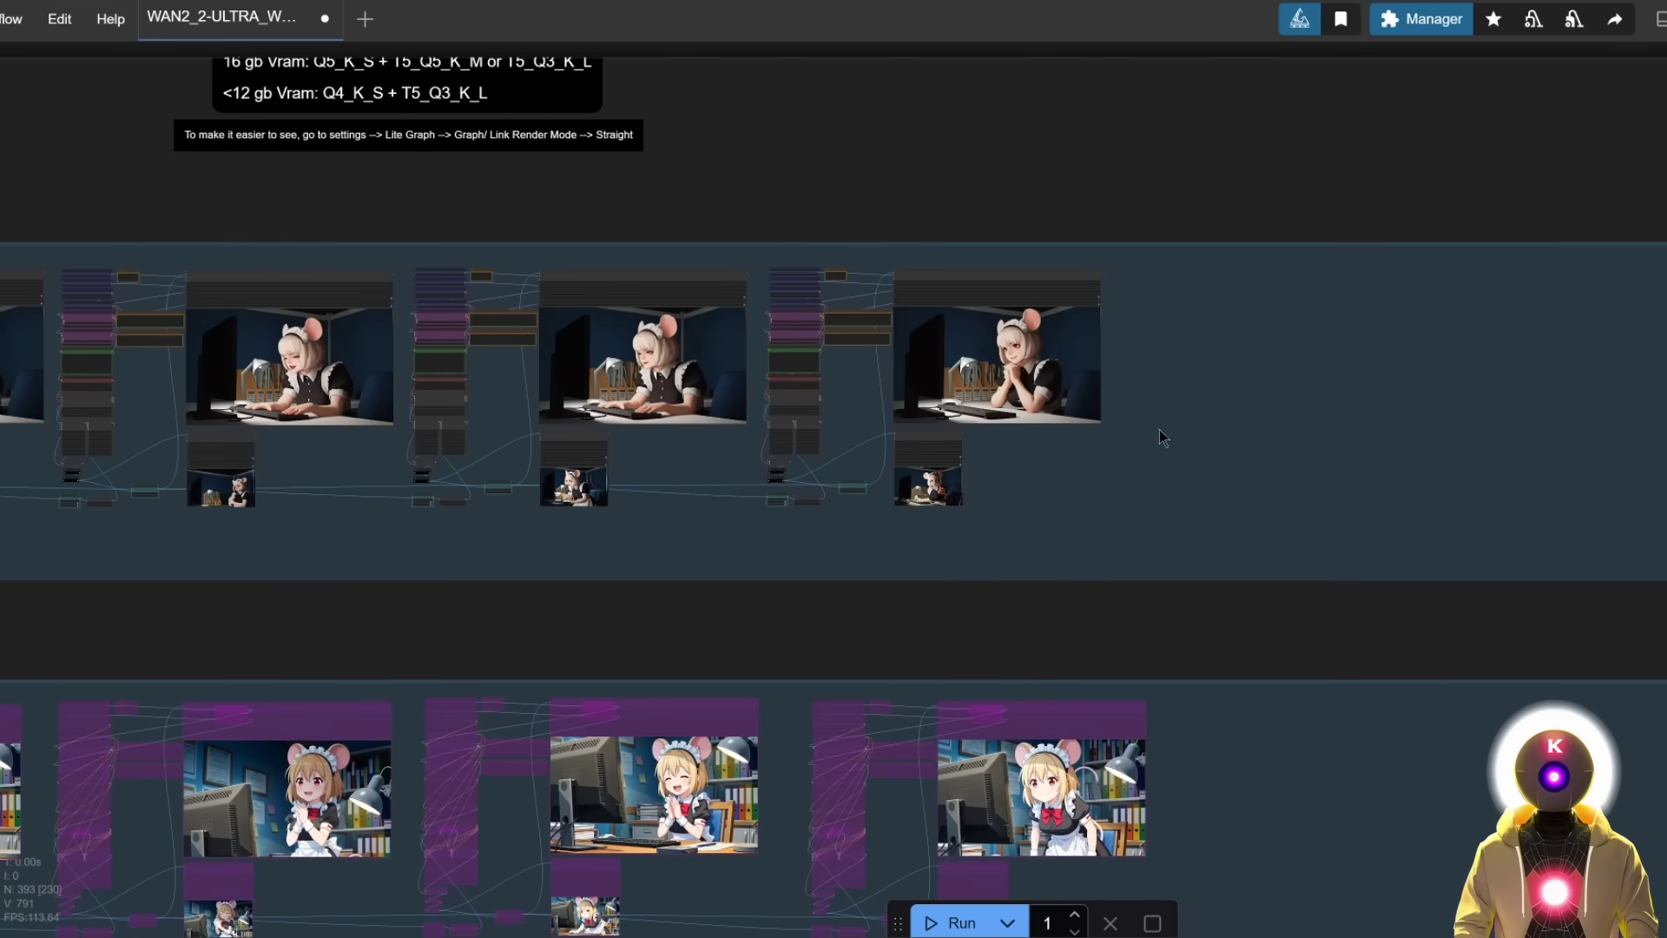
pyautogui.hscroll(8, 1164, 437)
pyautogui.scroll(2, 1164, 437)
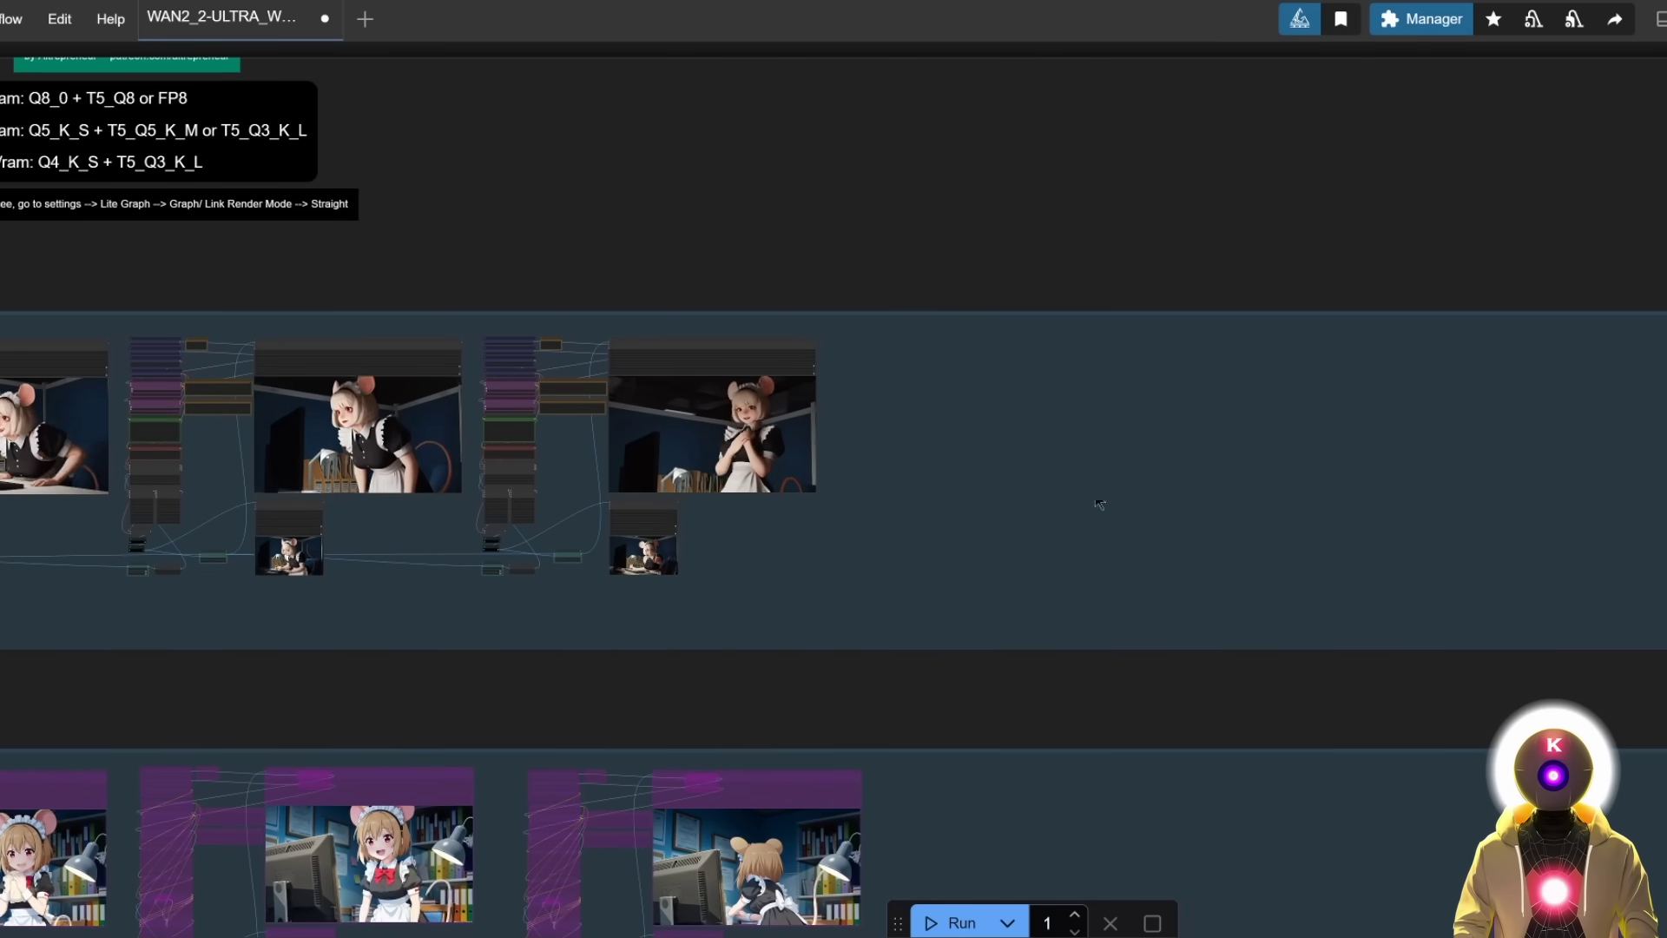
# Duplicate all nodes of the last image-to-video segment and place the copy in the free space beside the original
pyautogui.scroll(5, 770, 575)
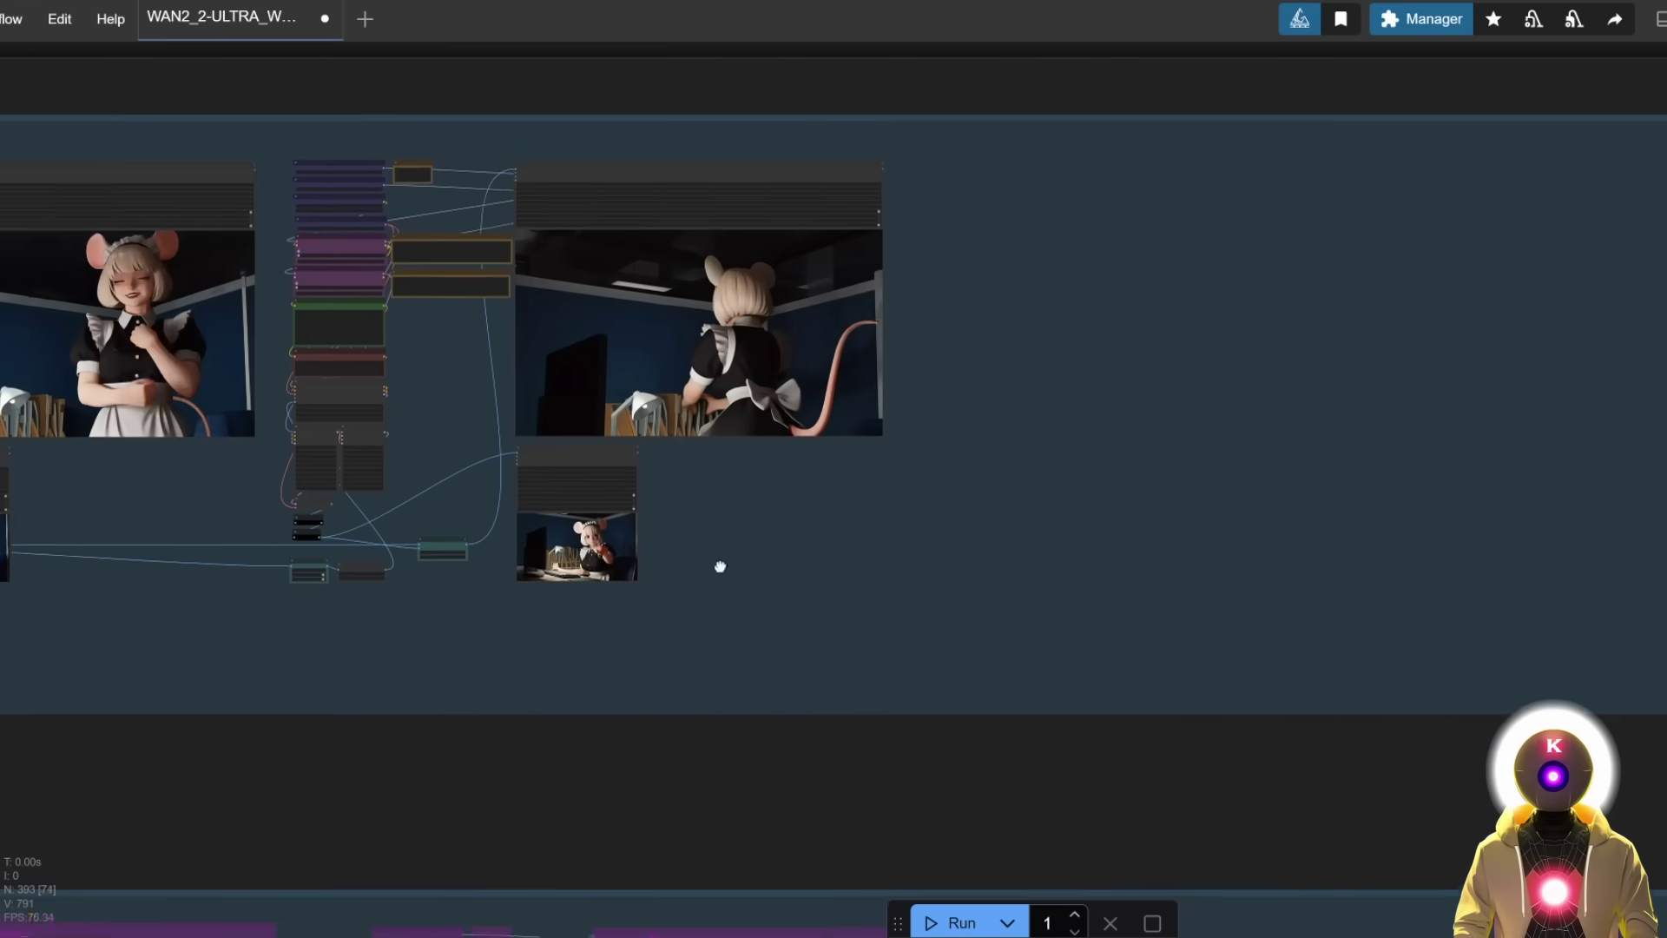
pyautogui.moveTo(719, 566); pyautogui.dragTo(899, 667)
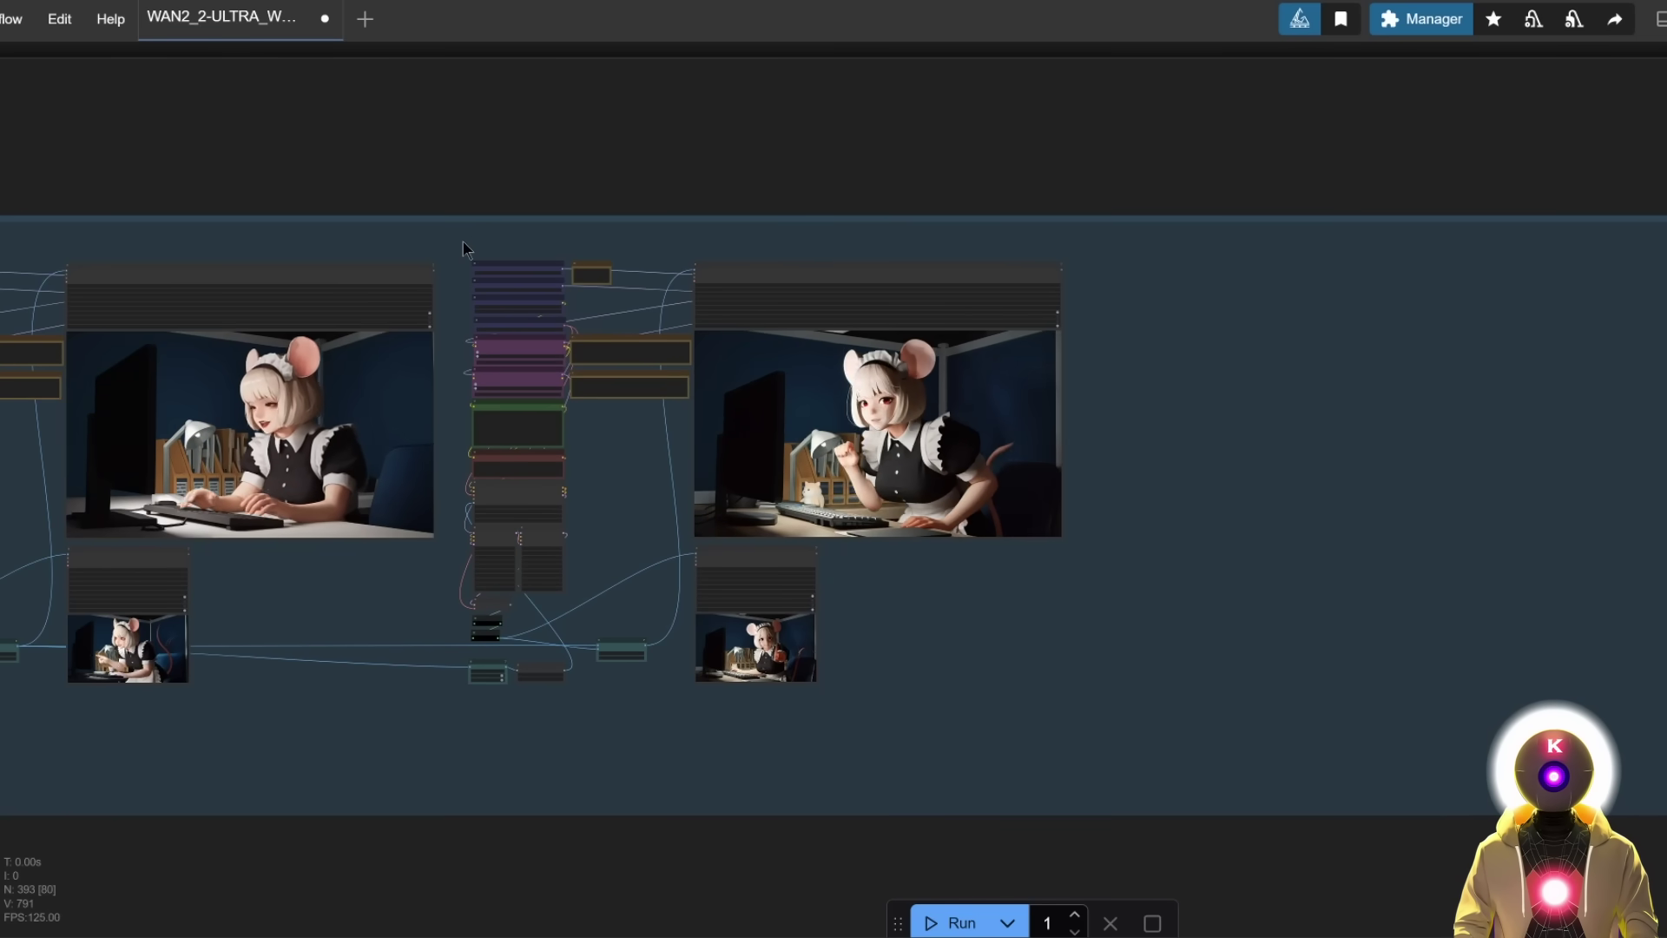
pyautogui.moveTo(462, 242); pyautogui.dragTo(1106, 706)
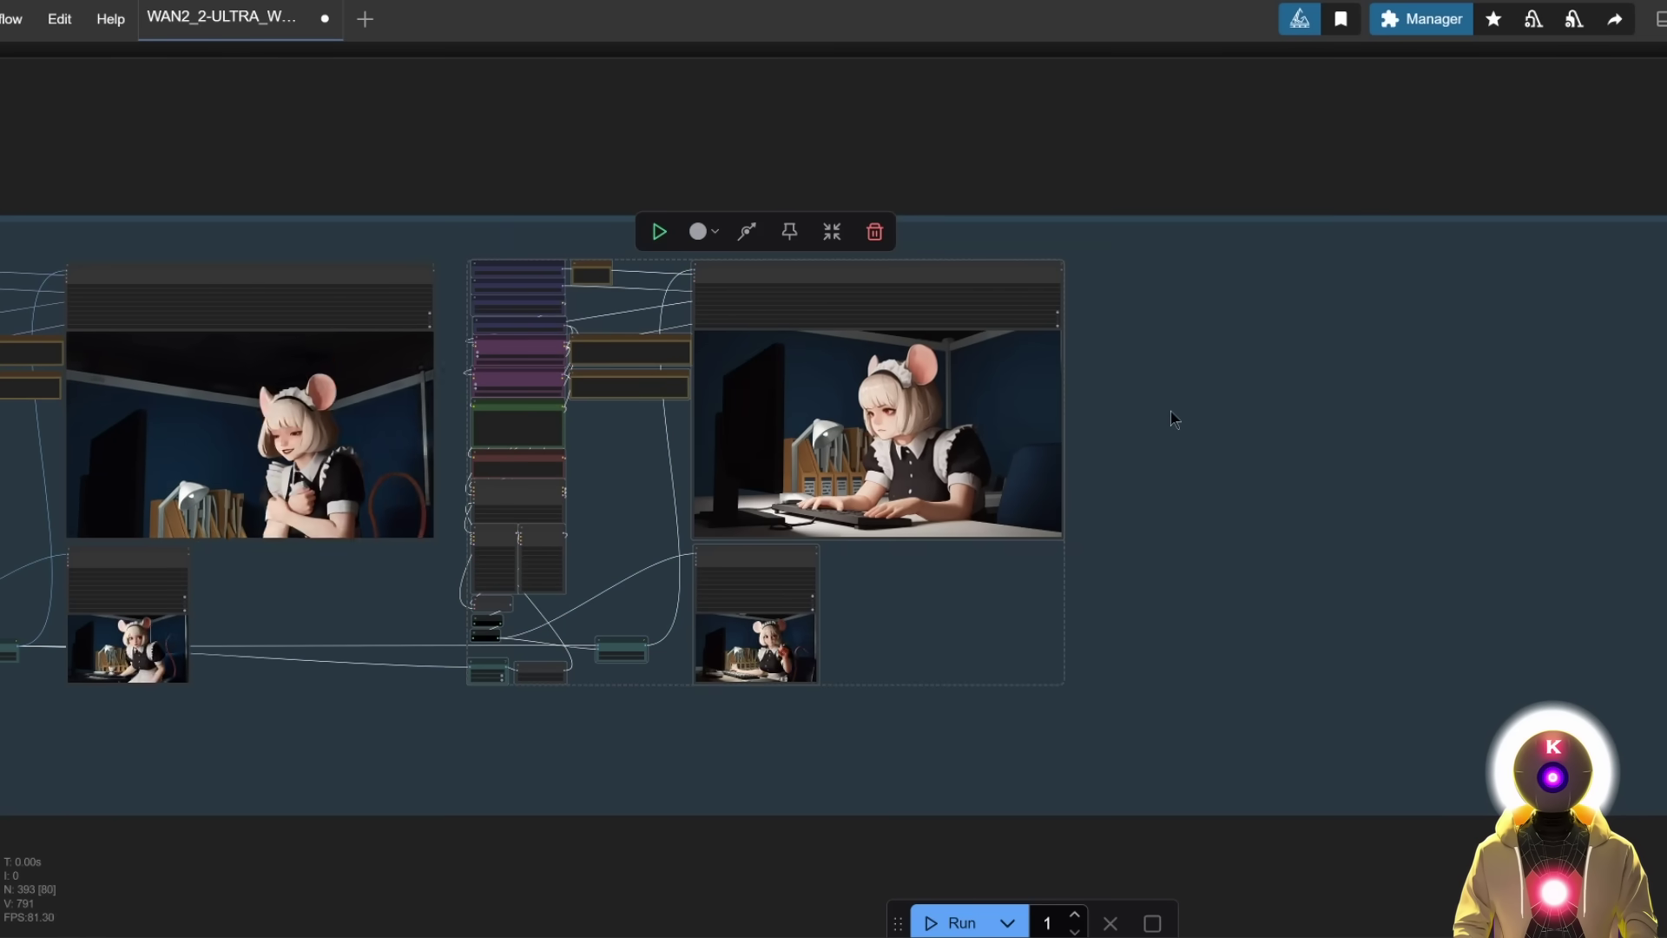
pyautogui.hscroll(8, 1063, 326)
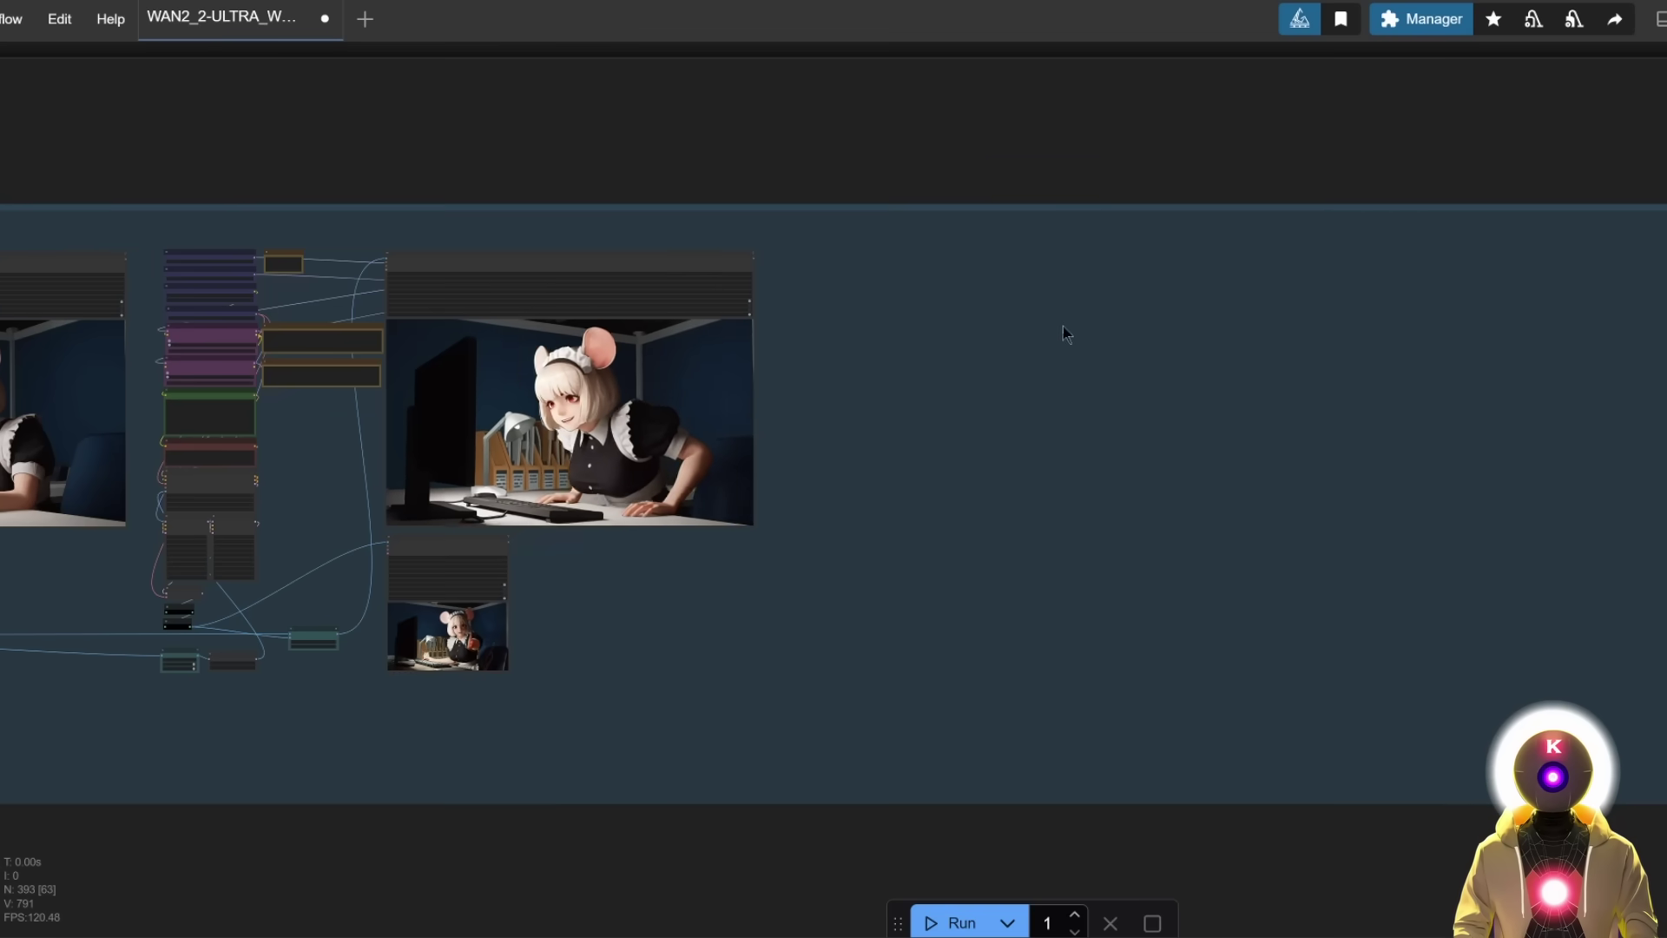
pyautogui.hotkey('ctrl', 'v')
pyautogui.moveTo(1143, 338); pyautogui.dragTo(1056, 363)
pyautogui.moveTo(1267, 354); pyautogui.dragTo(1022, 281)
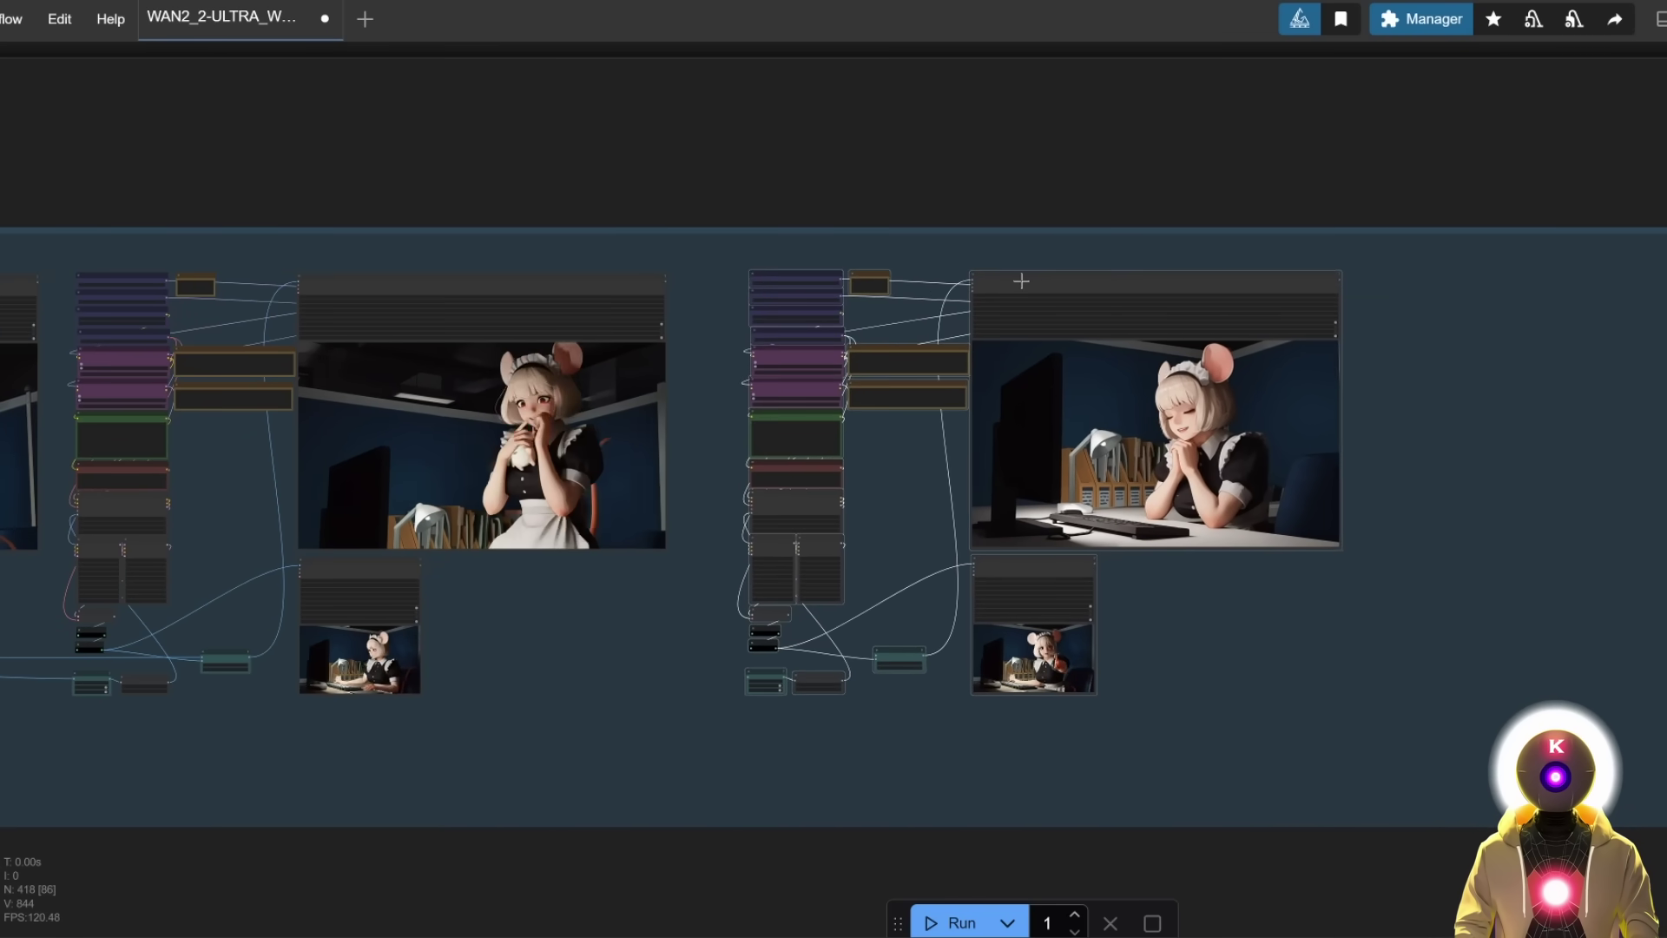
# Connect the output of the previous segment's large teal node to the two lower teal nodes of the copied segment
pyautogui.scroll(3, 970, 539)
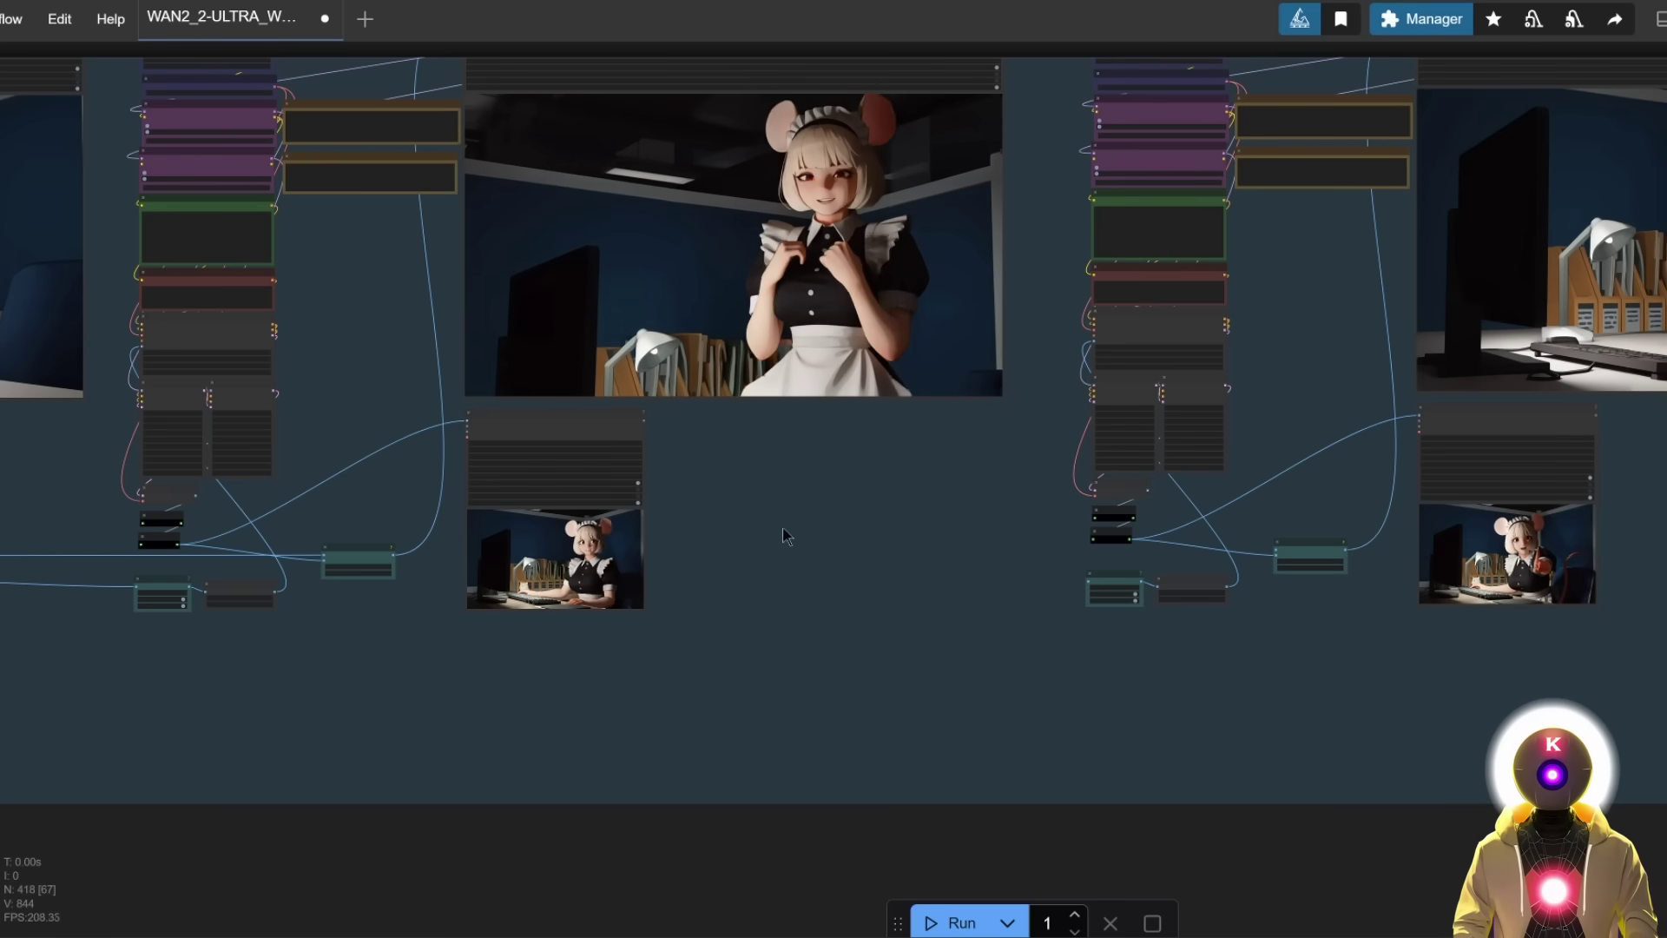
pyautogui.moveTo(392, 553); pyautogui.dragTo(998, 559)
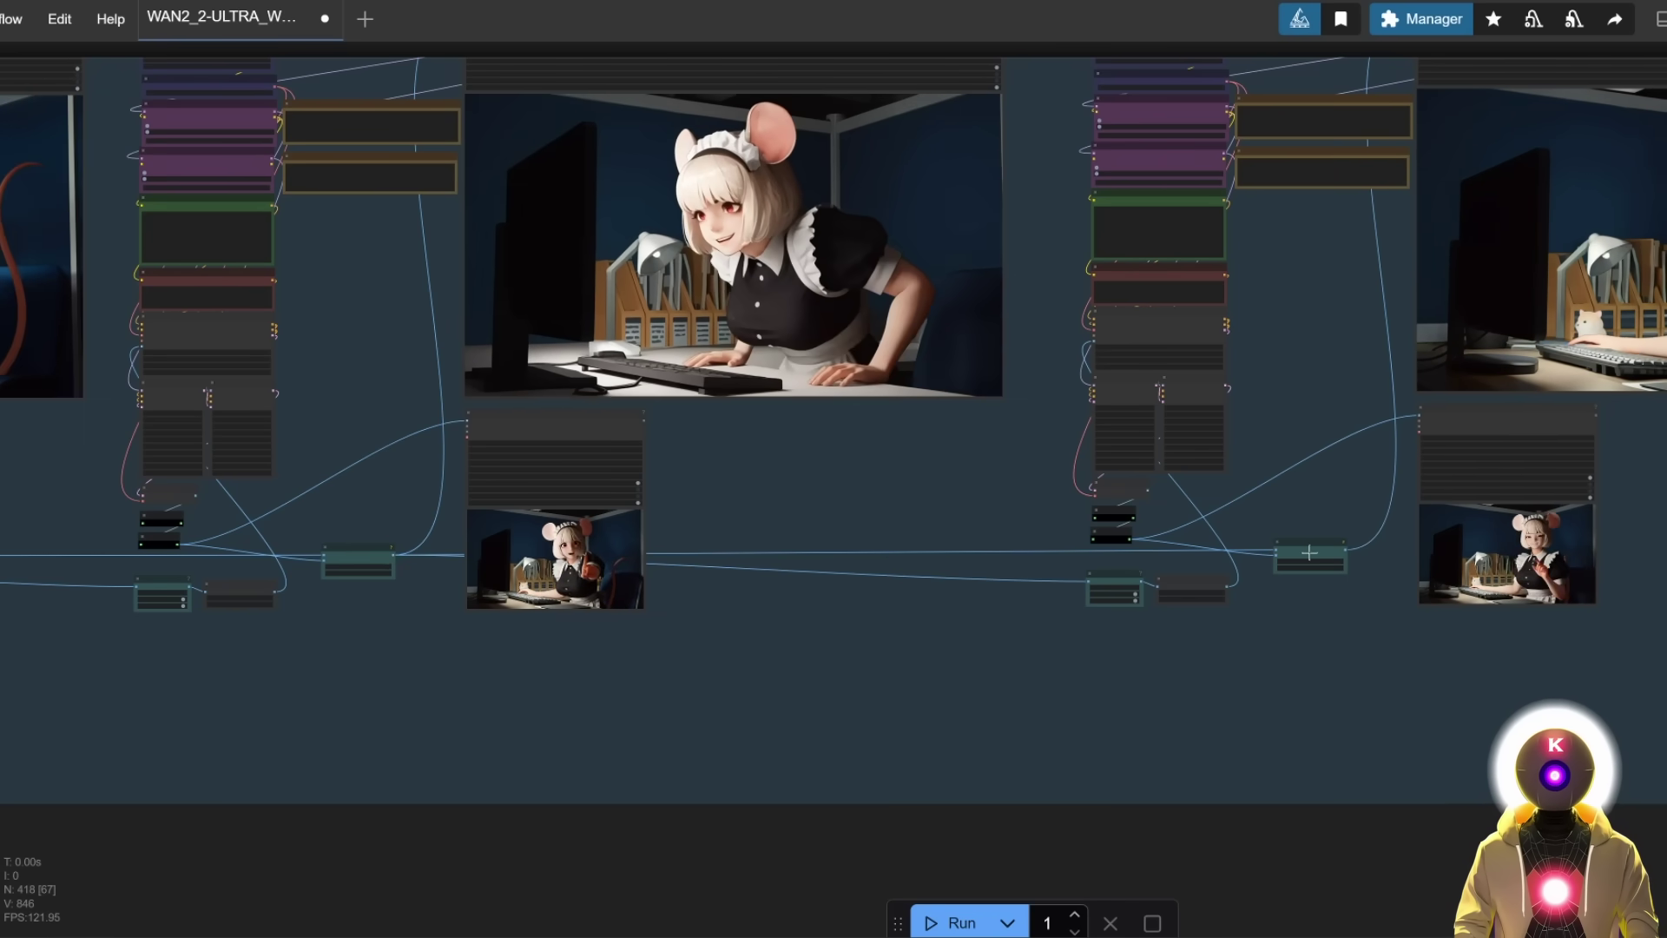
pyautogui.scroll(-5, 1310, 552)
pyautogui.moveTo(1169, 588); pyautogui.dragTo(767, 650)
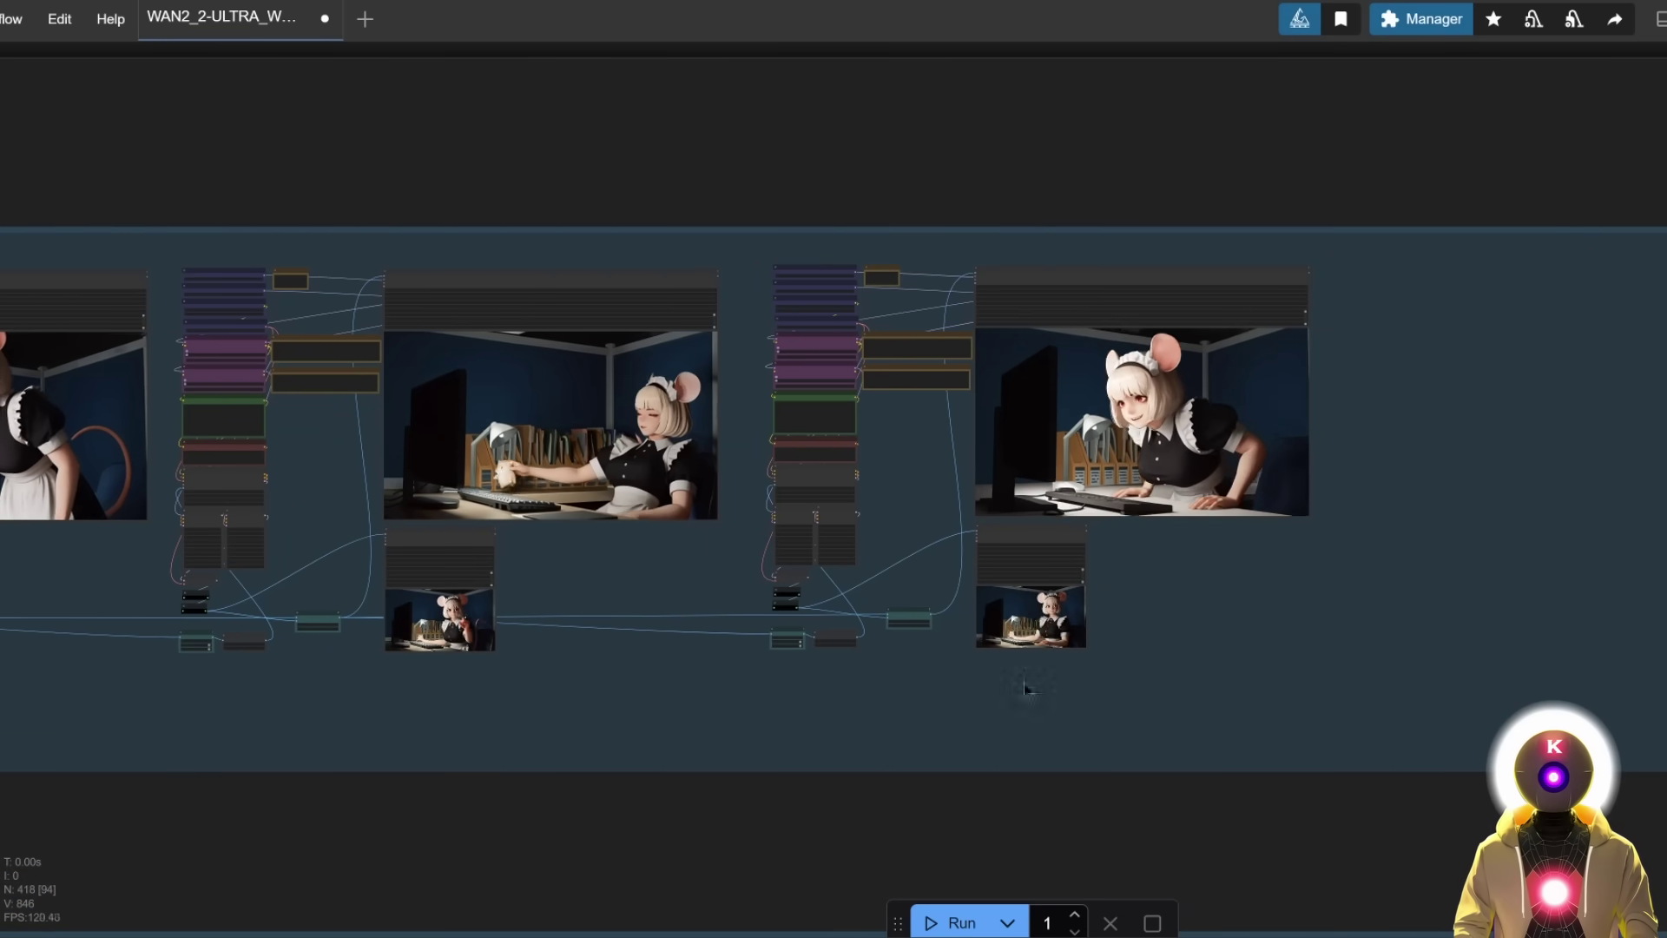
# Review the extended image-to-video chain and the remaining free space after the added segment
pyautogui.scroll(-5, 827, 474)
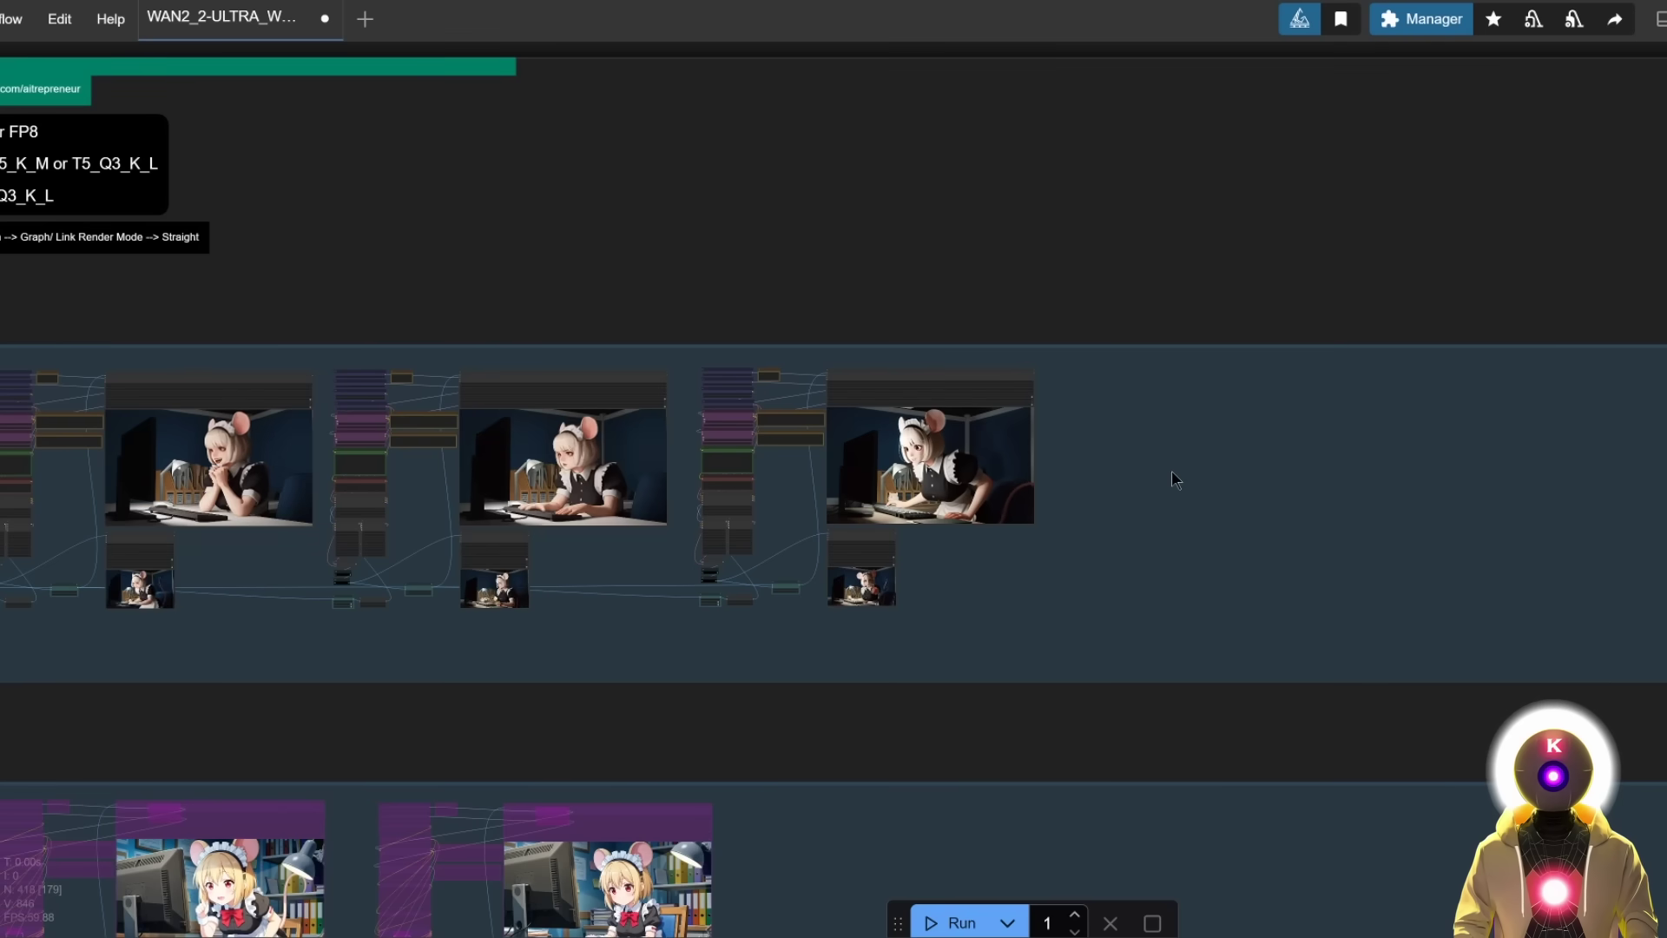
pyautogui.moveTo(1297, 466); pyautogui.dragTo(868, 440)
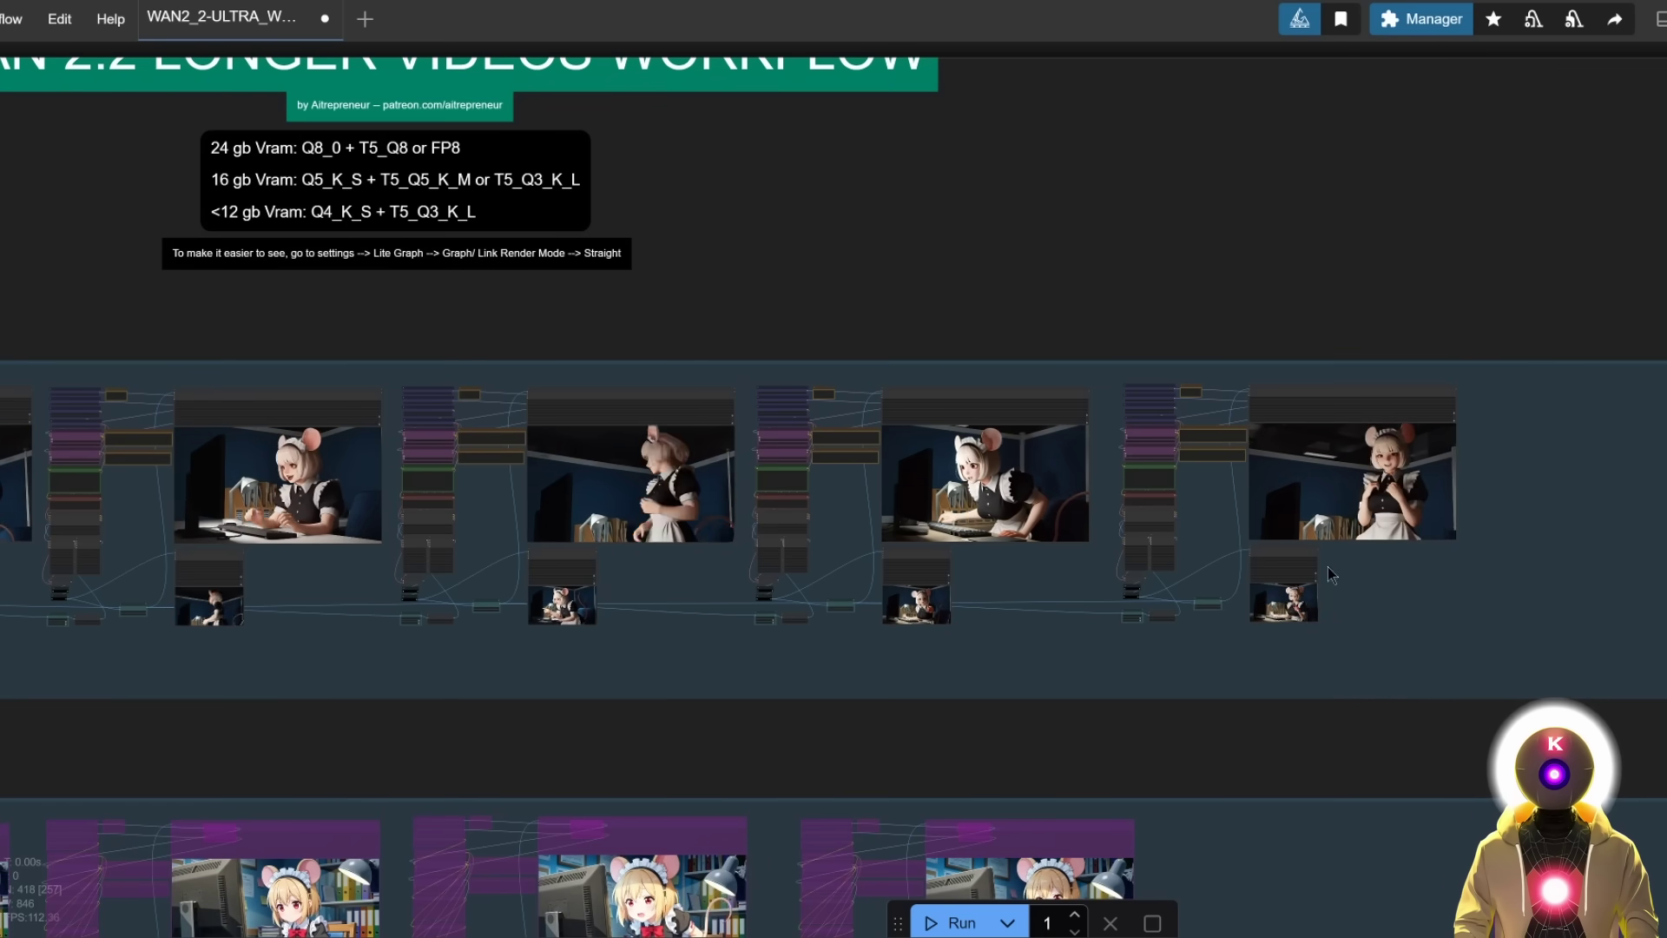
pyautogui.scroll(3, 1333, 569)
pyautogui.moveTo(1437, 565); pyautogui.dragTo(1229, 627)
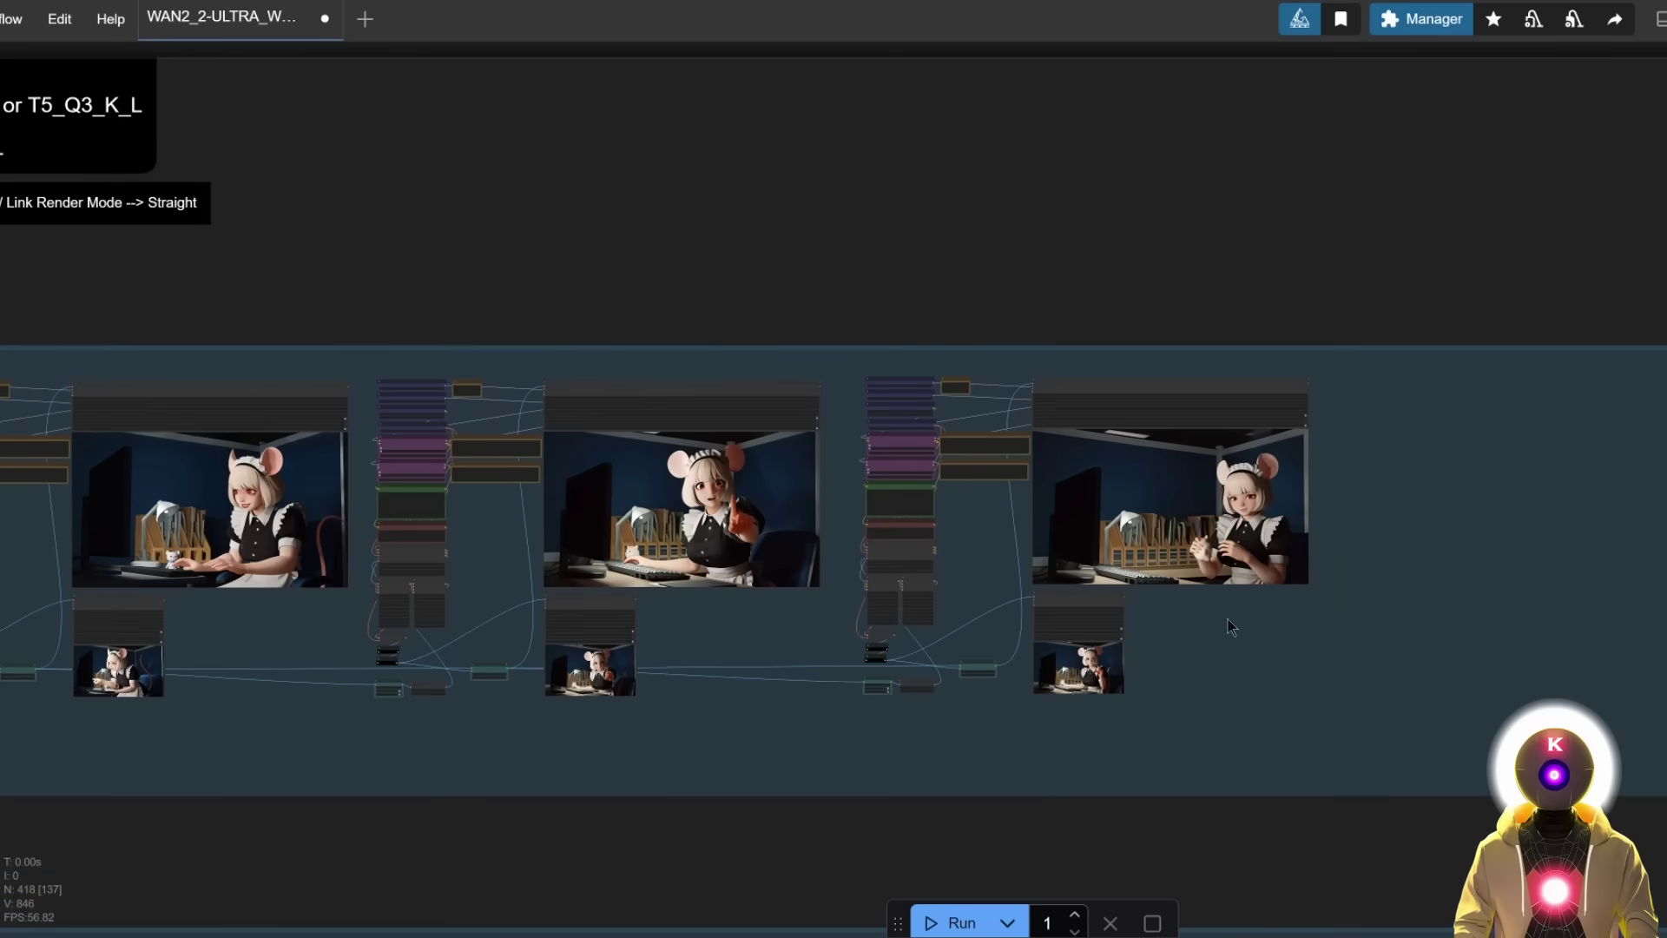
# Review the segments of the extended image-to-video chain and the links between them
pyautogui.scroll(5, 673, 574)
pyautogui.moveTo(862, 608); pyautogui.dragTo(1066, 630)
pyautogui.scroll(3, 1066, 629)
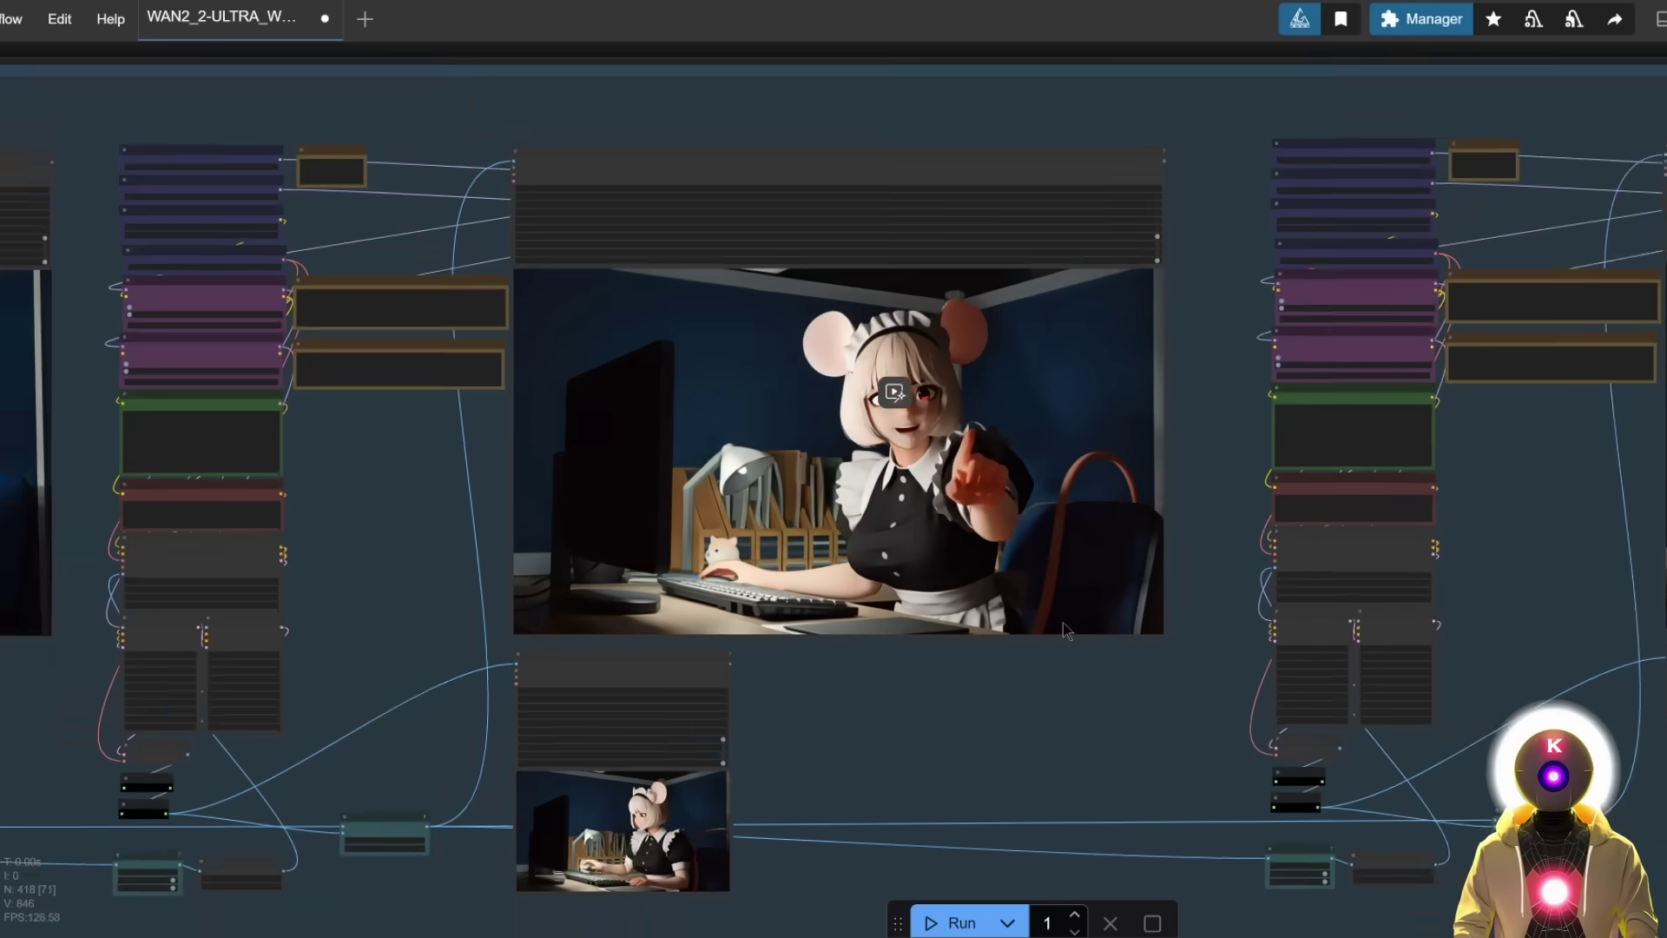
pyautogui.scroll(-1, 1065, 624)
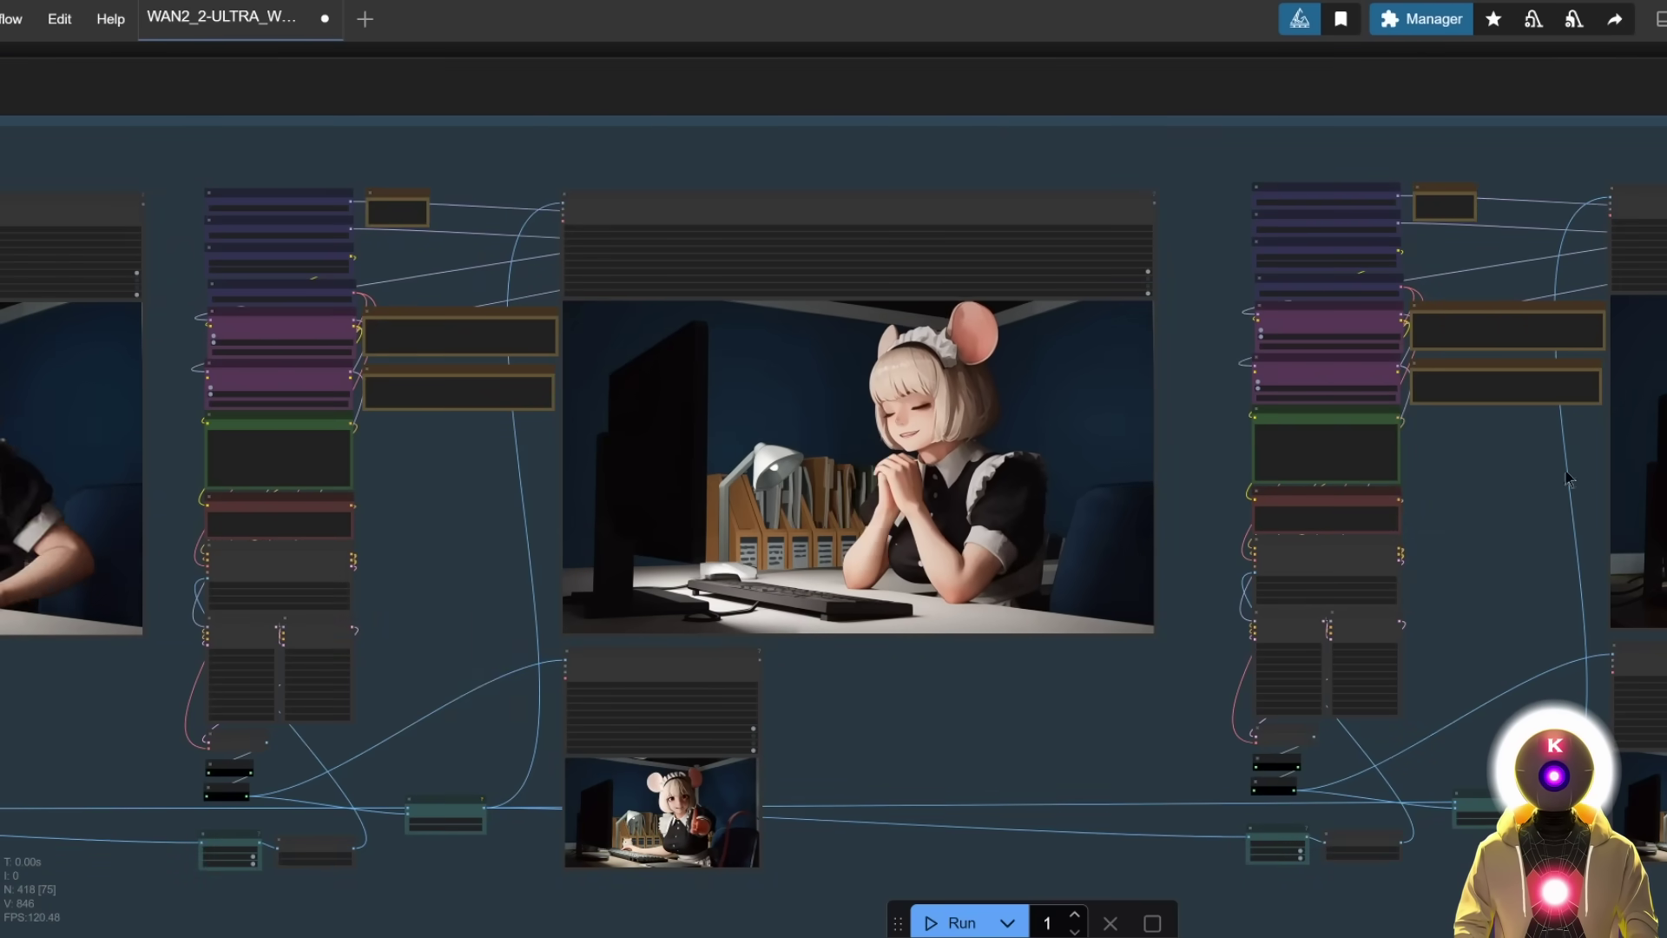
pyautogui.scroll(-4, 1280, 529)
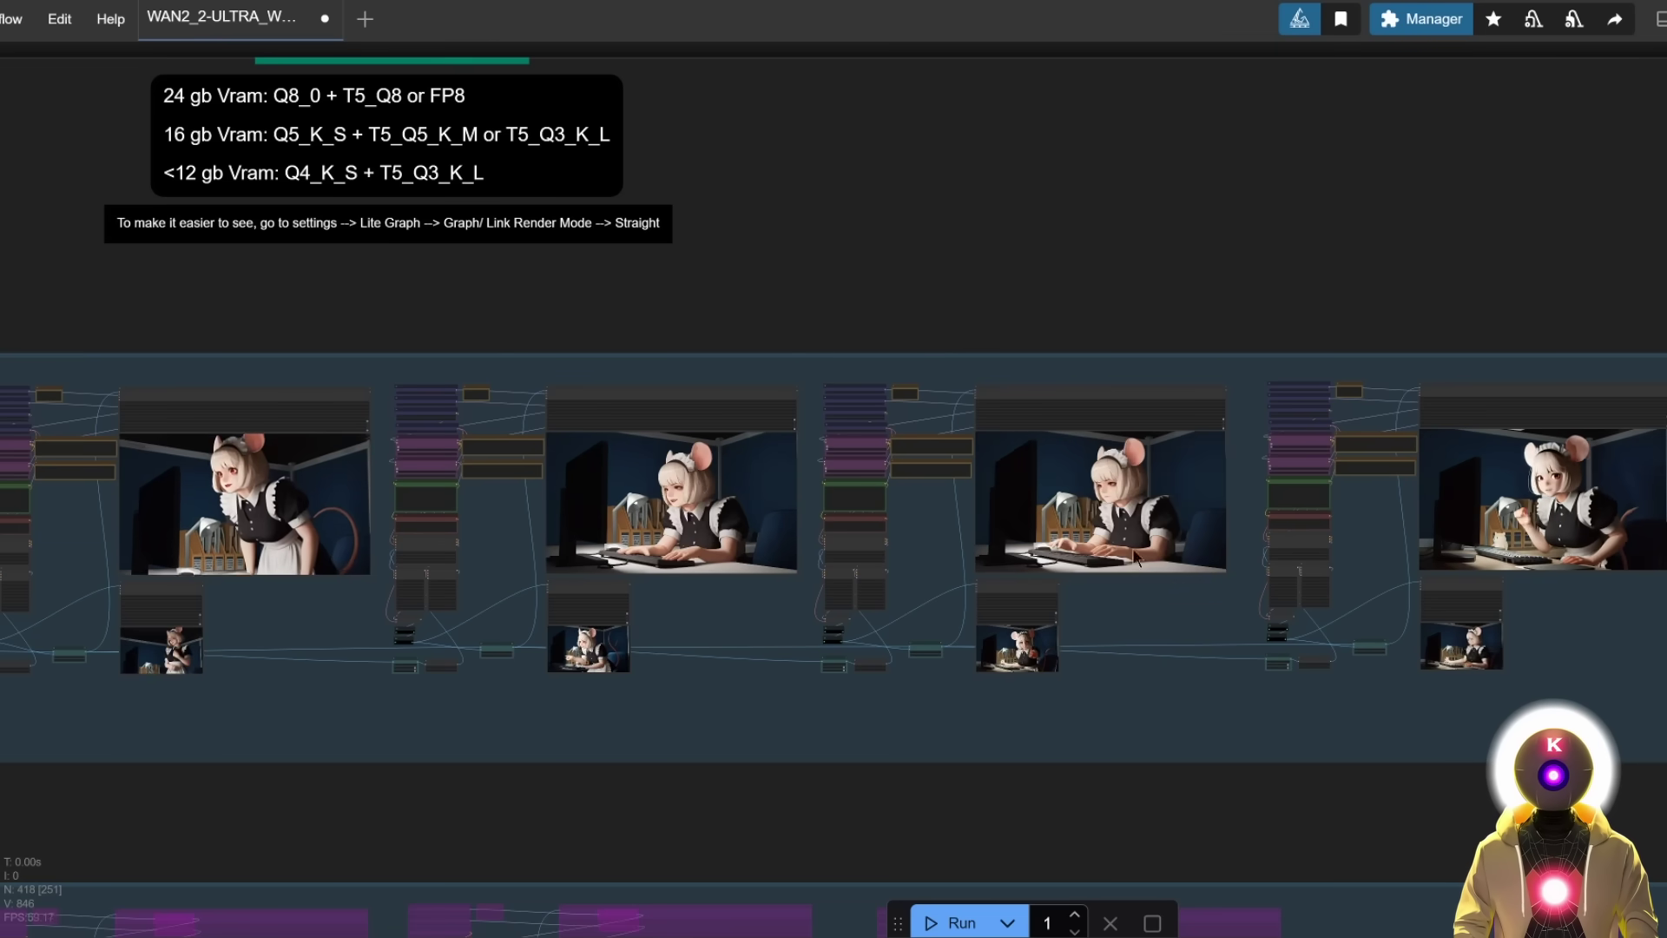
# Disable the image-to-video group and enable the WAN 2.2 Longer Text to Video group
pyautogui.moveTo(574, 613); pyautogui.dragTo(1268, 575)
pyautogui.moveTo(145, 572); pyautogui.dragTo(886, 589)
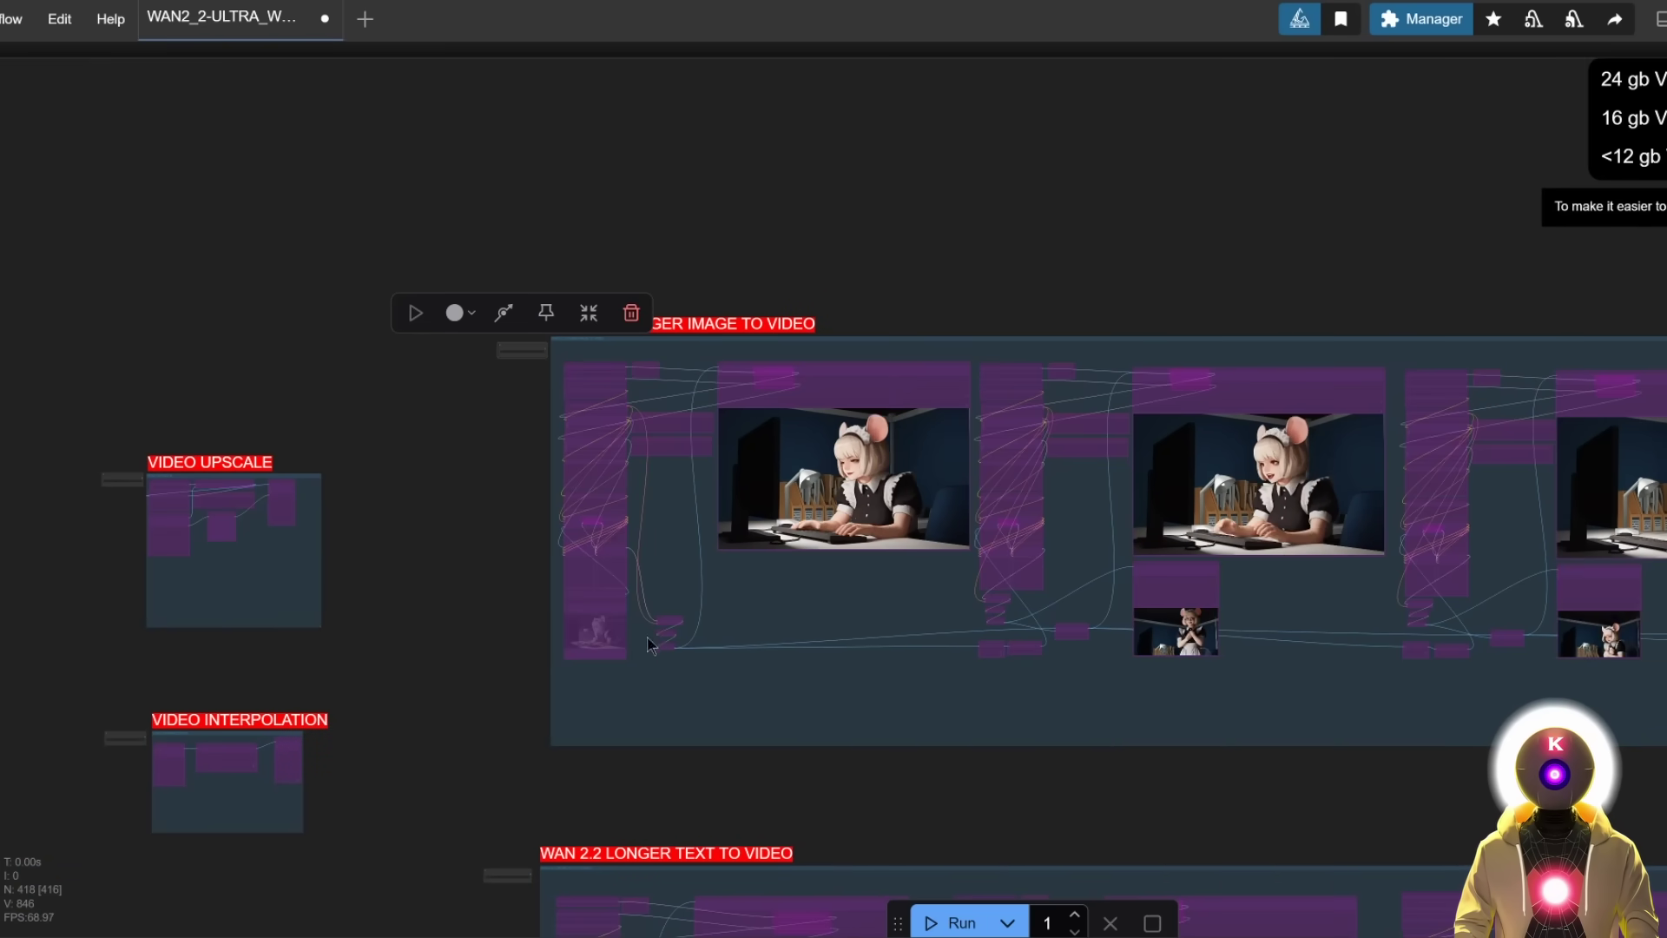
pyautogui.scroll(-7, 493, 304)
pyautogui.scroll(4, 726, 547)
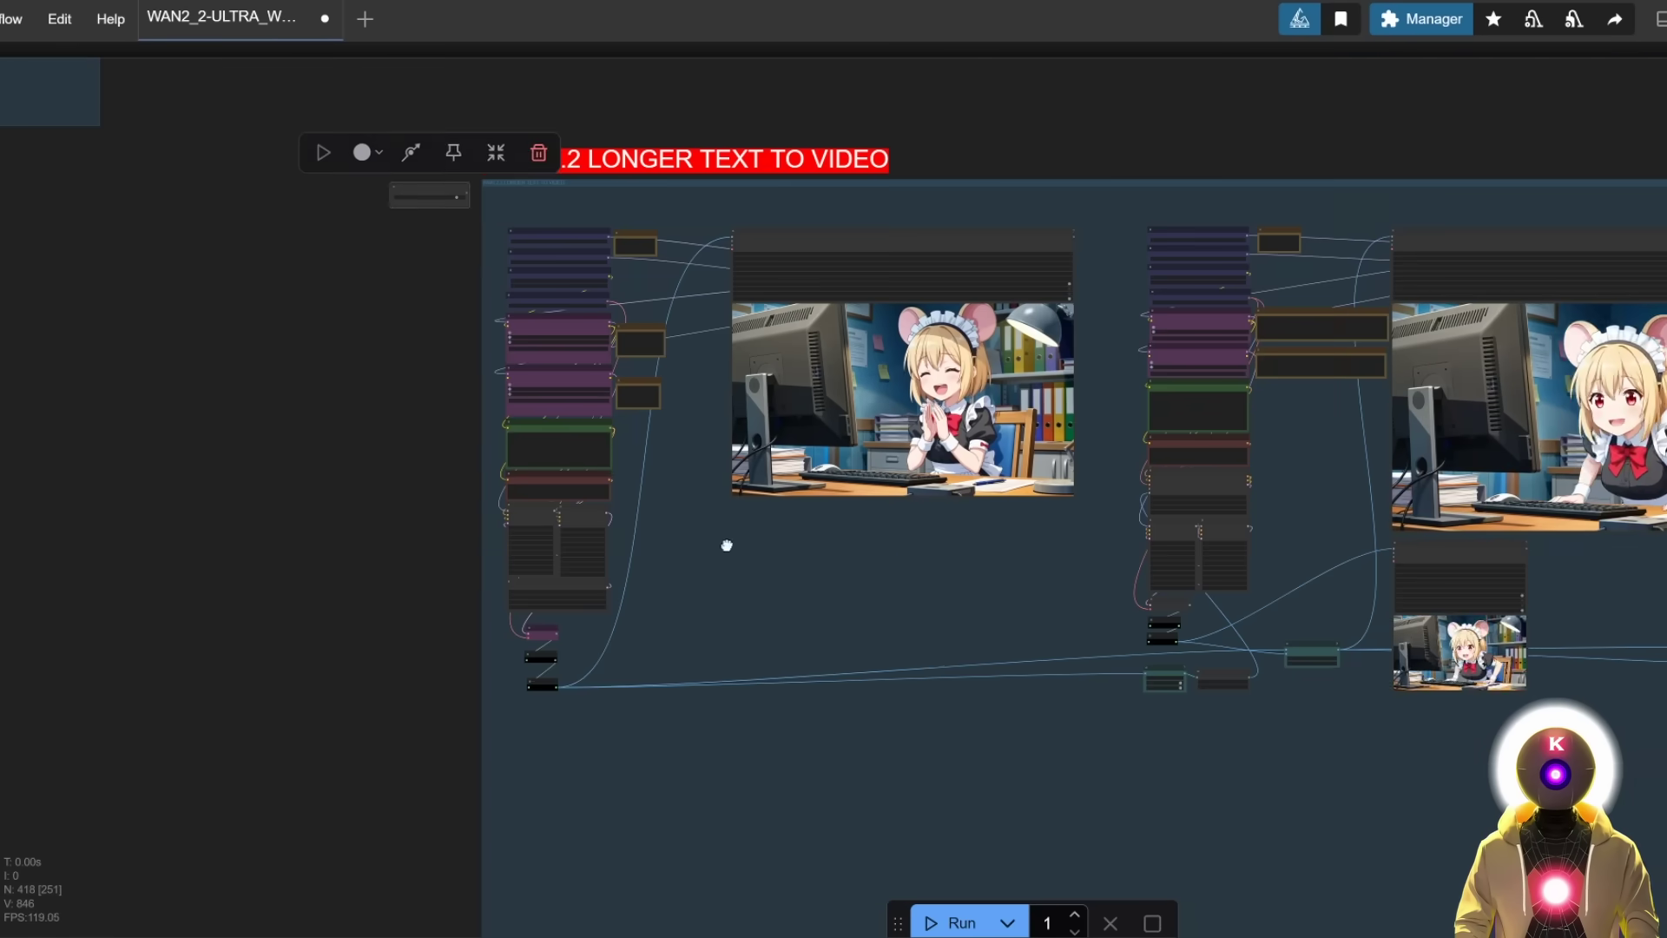
# Inspect the LoRA loader, prompts and sampler settings in the first text-to-video segment
pyautogui.scroll(4, 551, 451)
pyautogui.scroll(-2, 627, 489)
pyautogui.scroll(10, 634, 495)
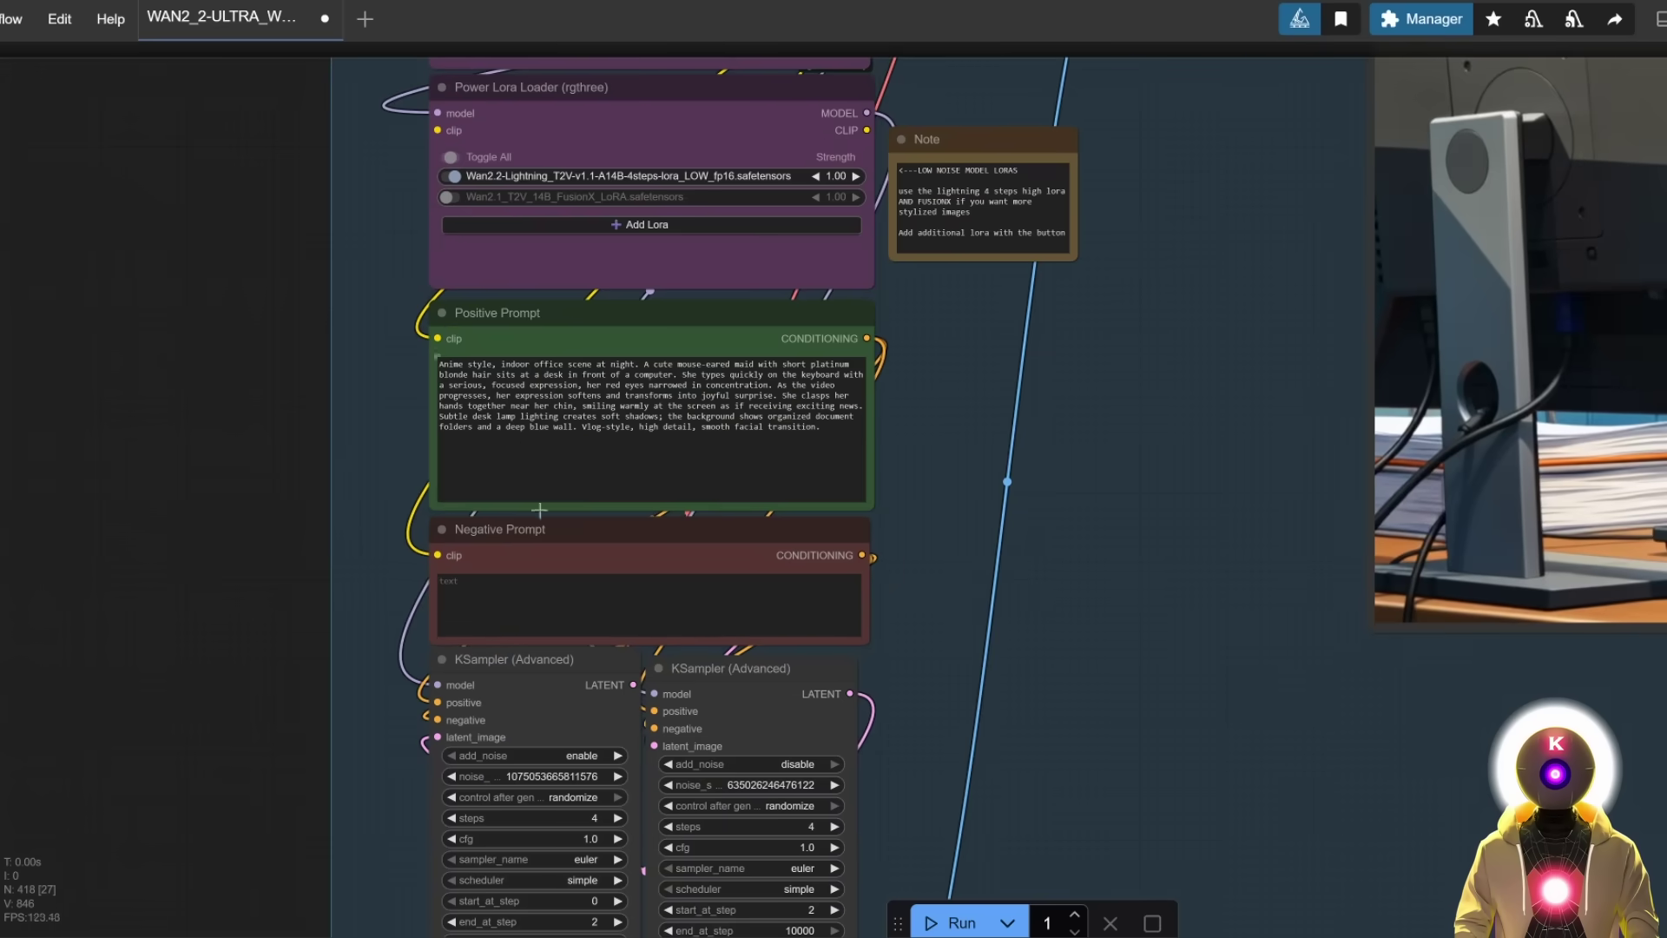
pyautogui.scroll(-15, 781, 547)
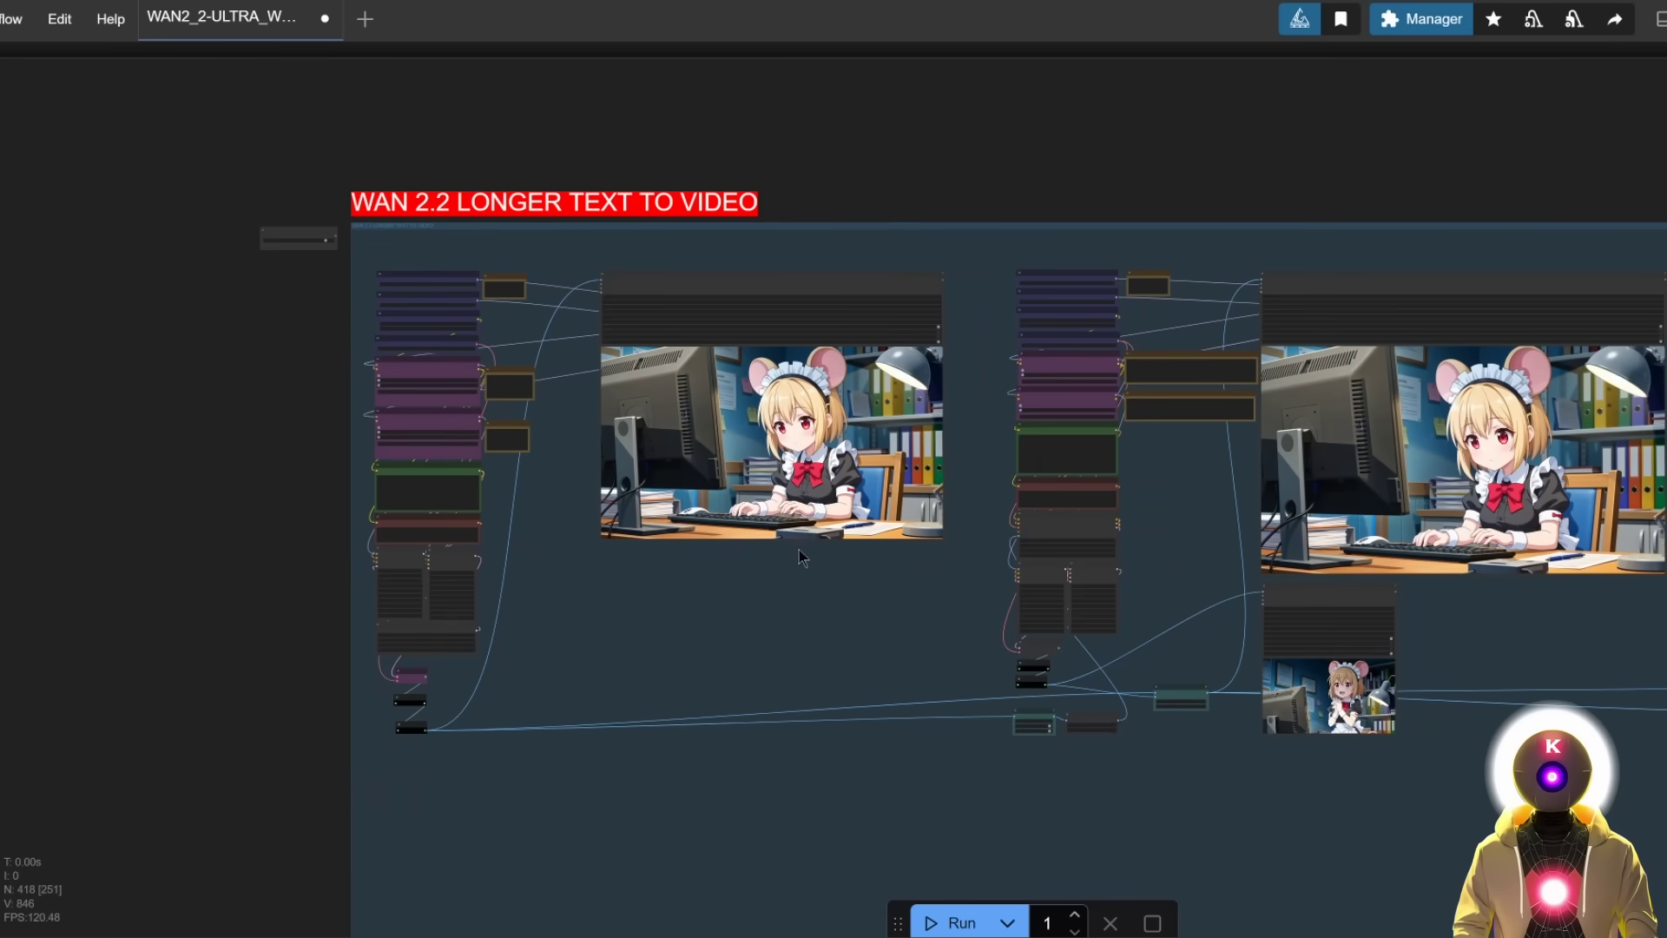
# Follow the text-to-video chain to its last segment and compare its end with the image-to-video chain above
pyautogui.moveTo(842, 415); pyautogui.dragTo(264, 384)
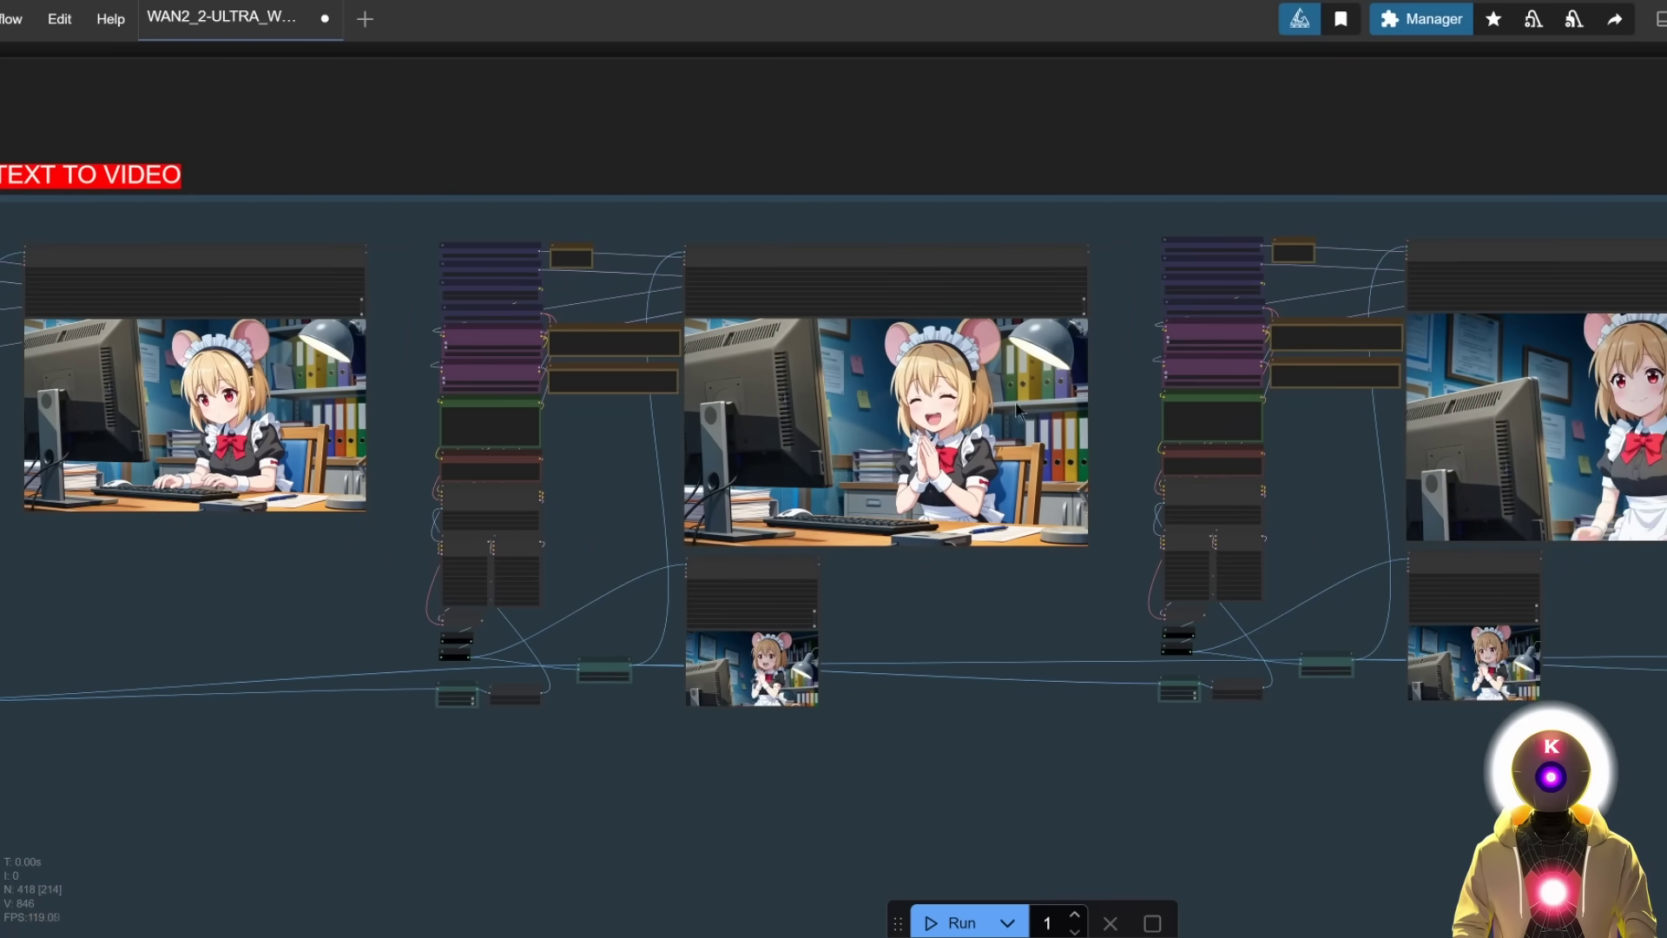
pyautogui.moveTo(1206, 408); pyautogui.dragTo(852, 390)
pyautogui.moveTo(1430, 397); pyautogui.dragTo(719, 405)
pyautogui.moveTo(1581, 412); pyautogui.dragTo(937, 396)
pyautogui.hscroll(3, 1581, 385)
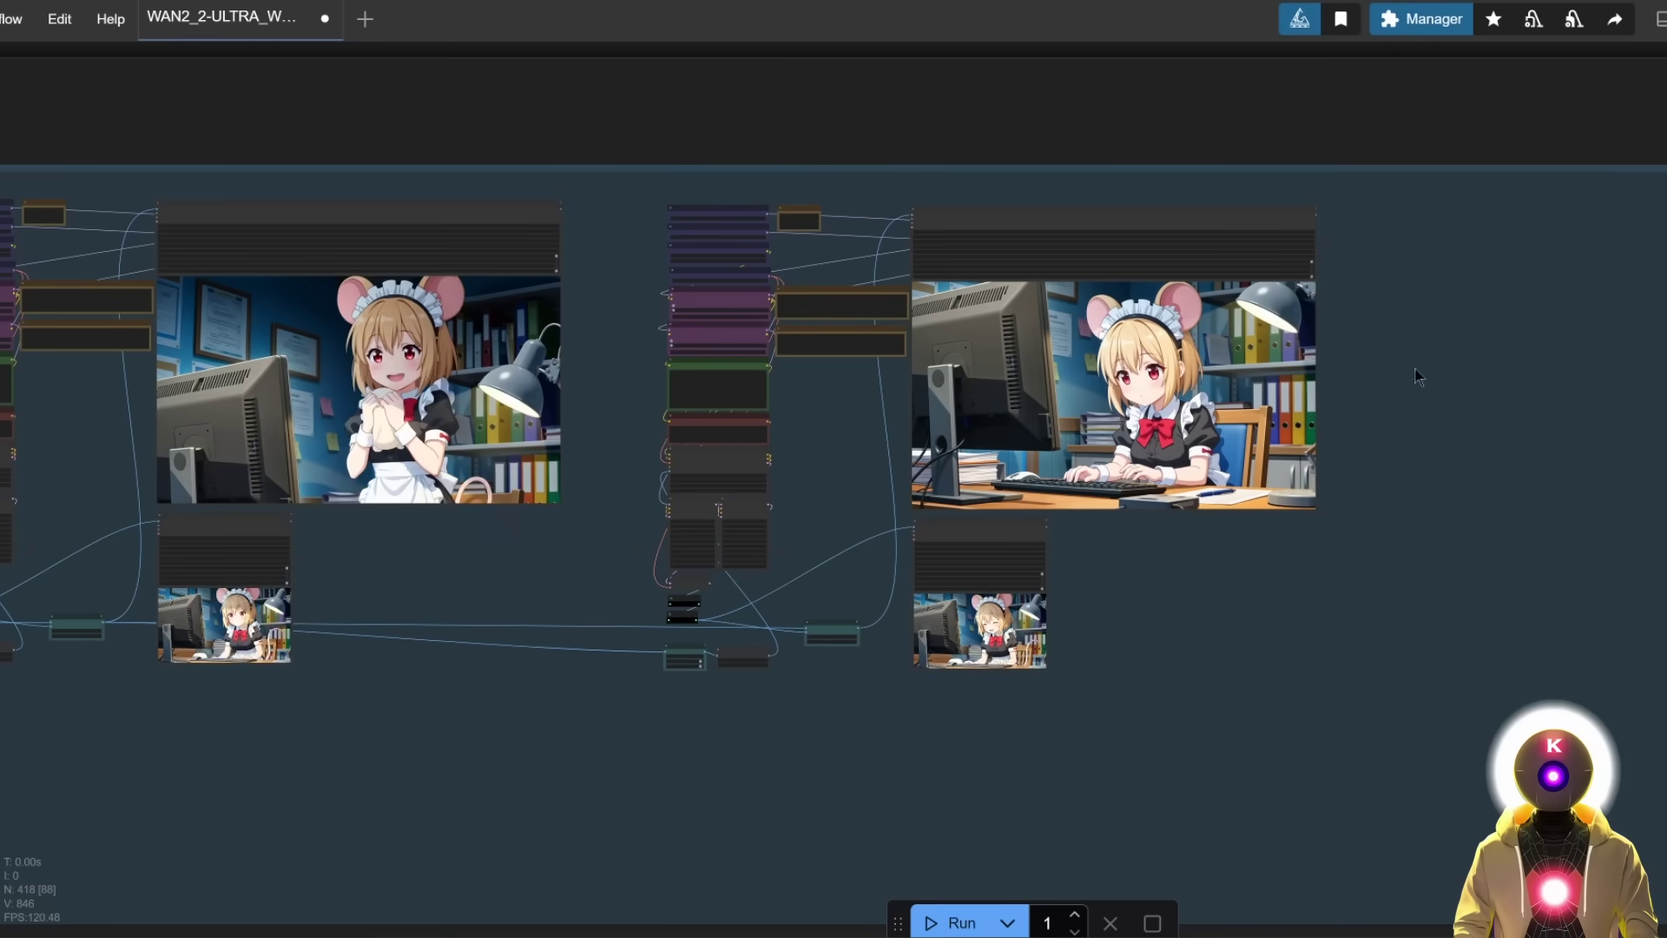
pyautogui.scroll(4, 1419, 360)
pyautogui.scroll(3, 1384, 370)
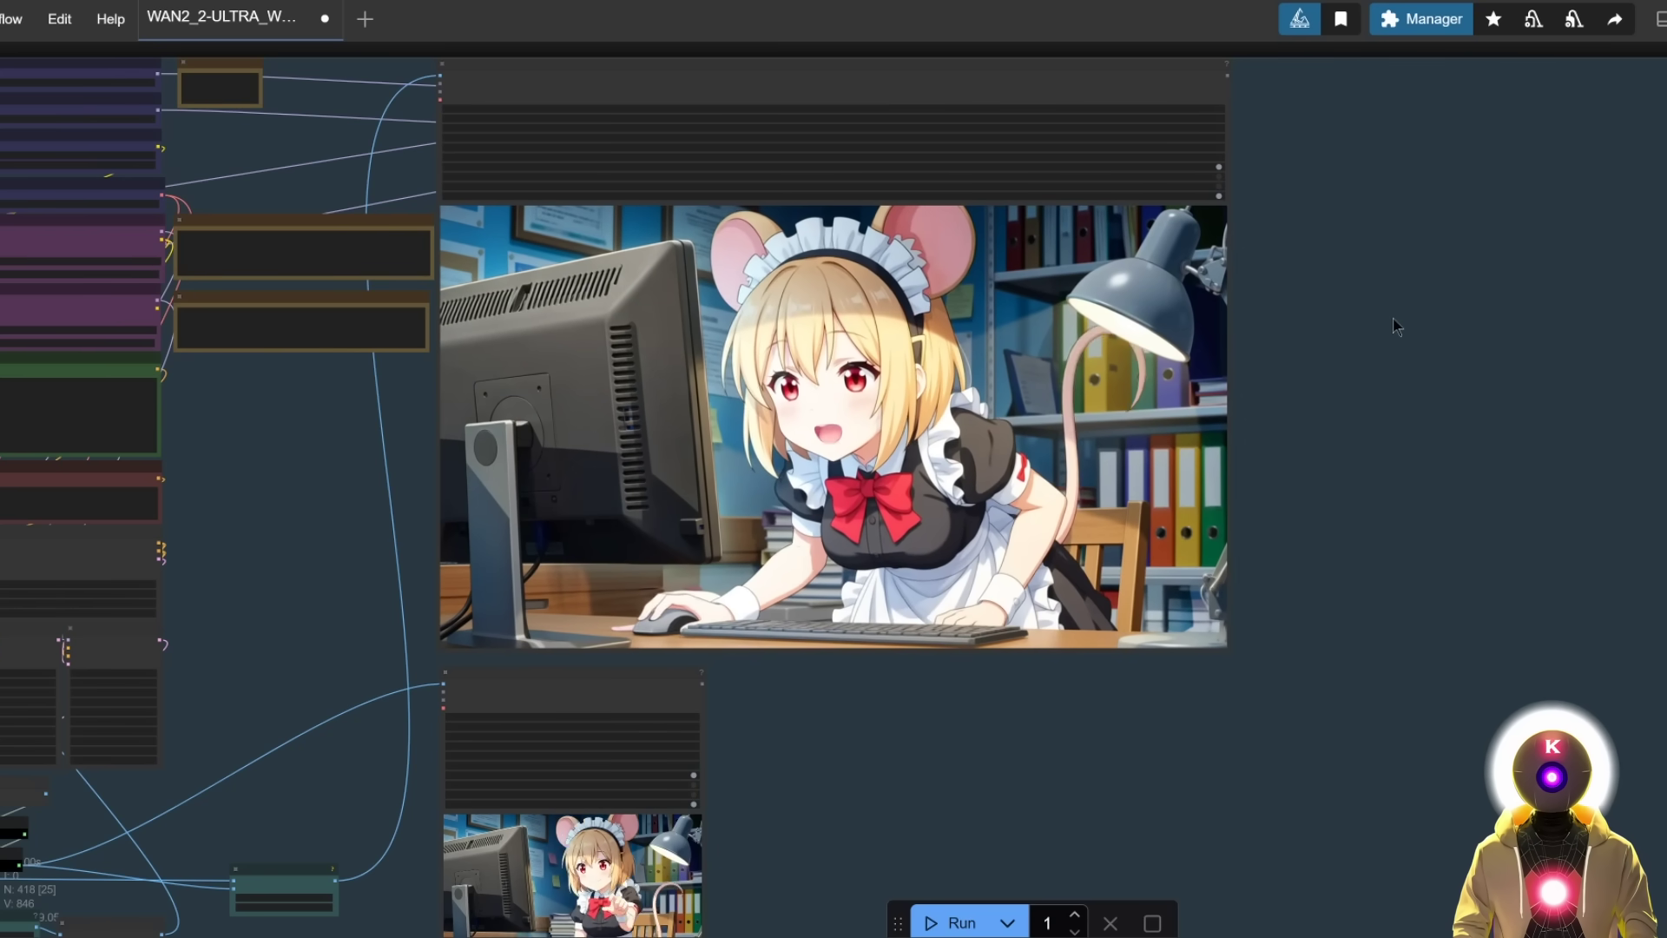
pyautogui.scroll(-11, 995, 405)
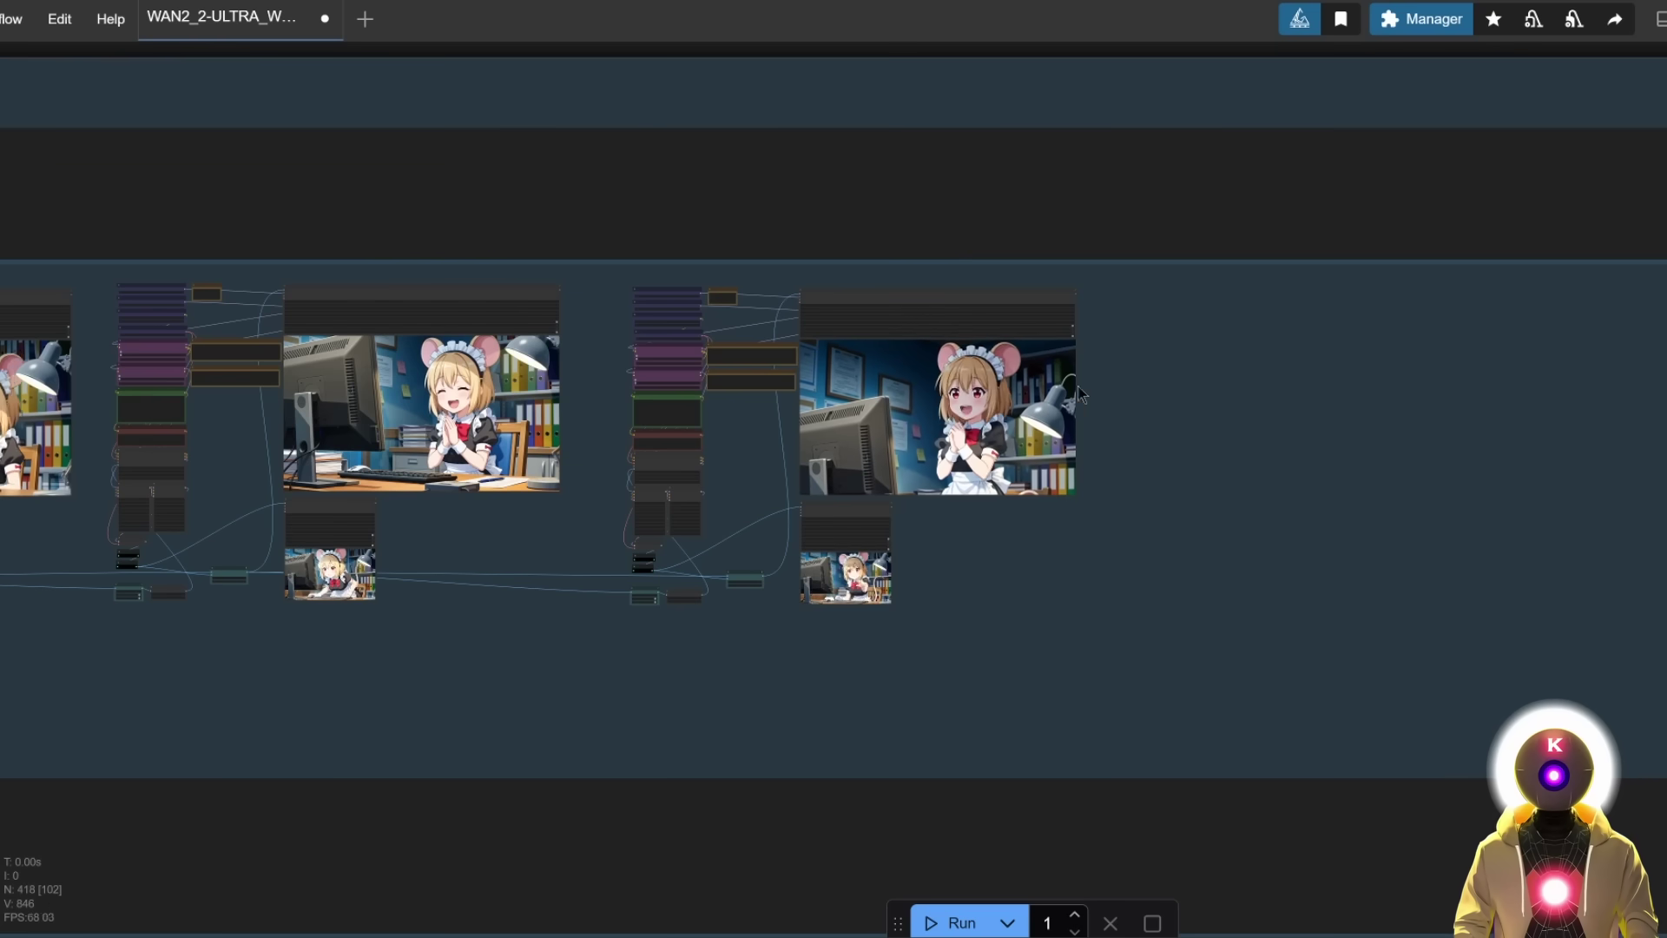
pyautogui.moveTo(1068, 333); pyautogui.dragTo(948, 764)
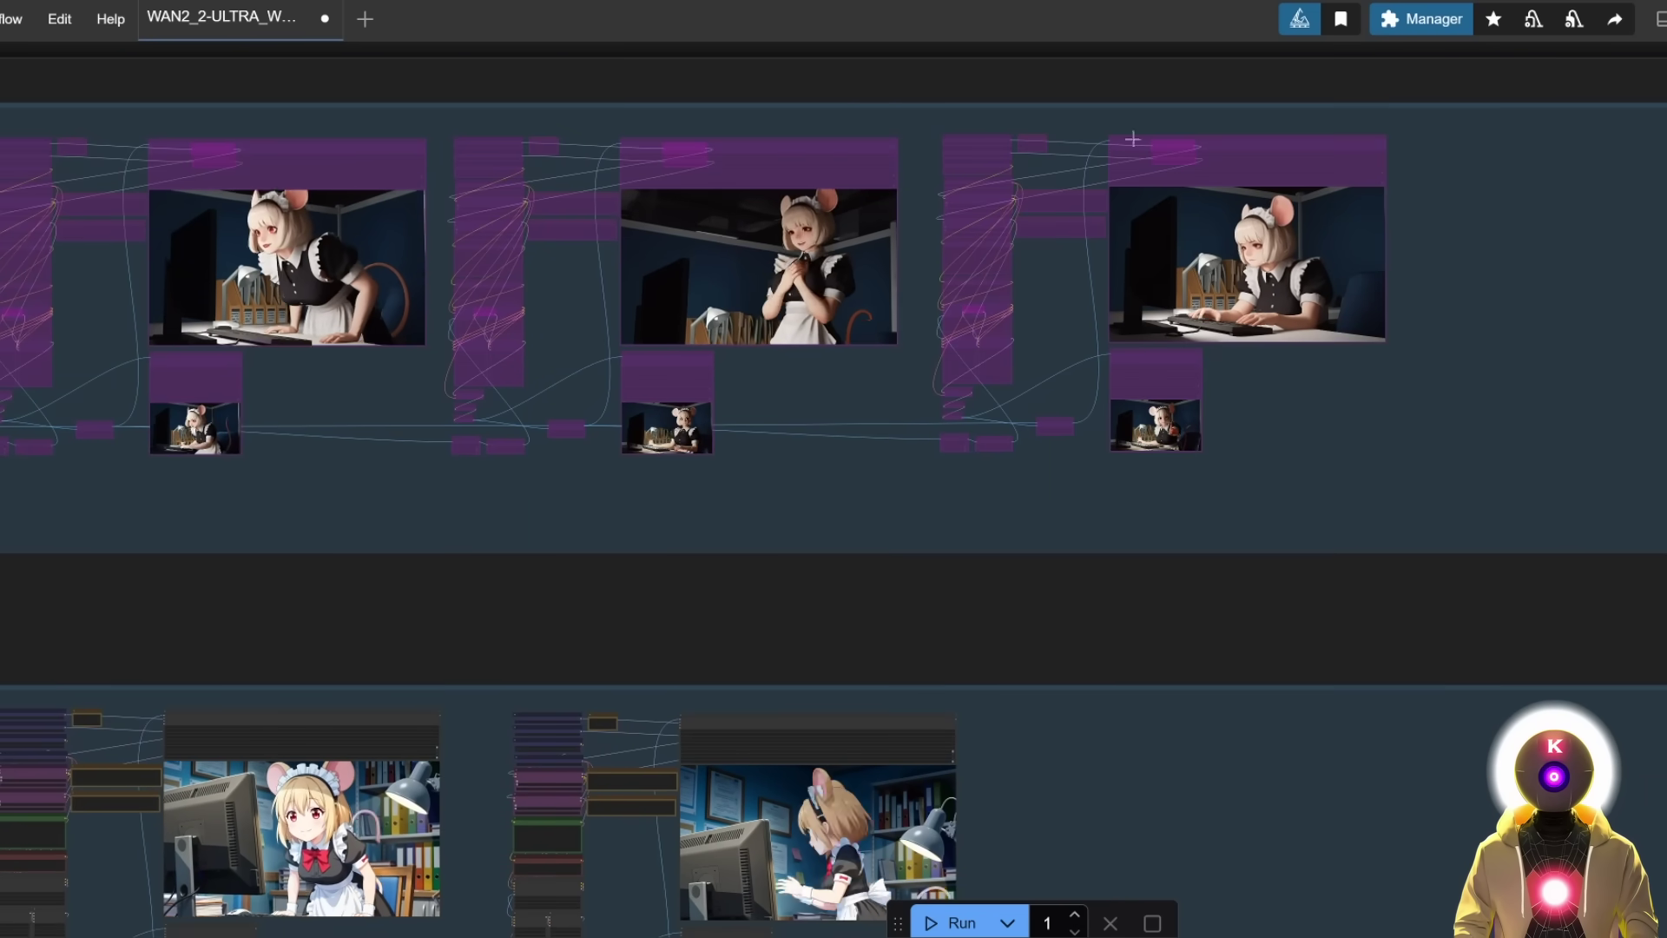
pyautogui.moveTo(848, 682); pyautogui.dragTo(955, 258)
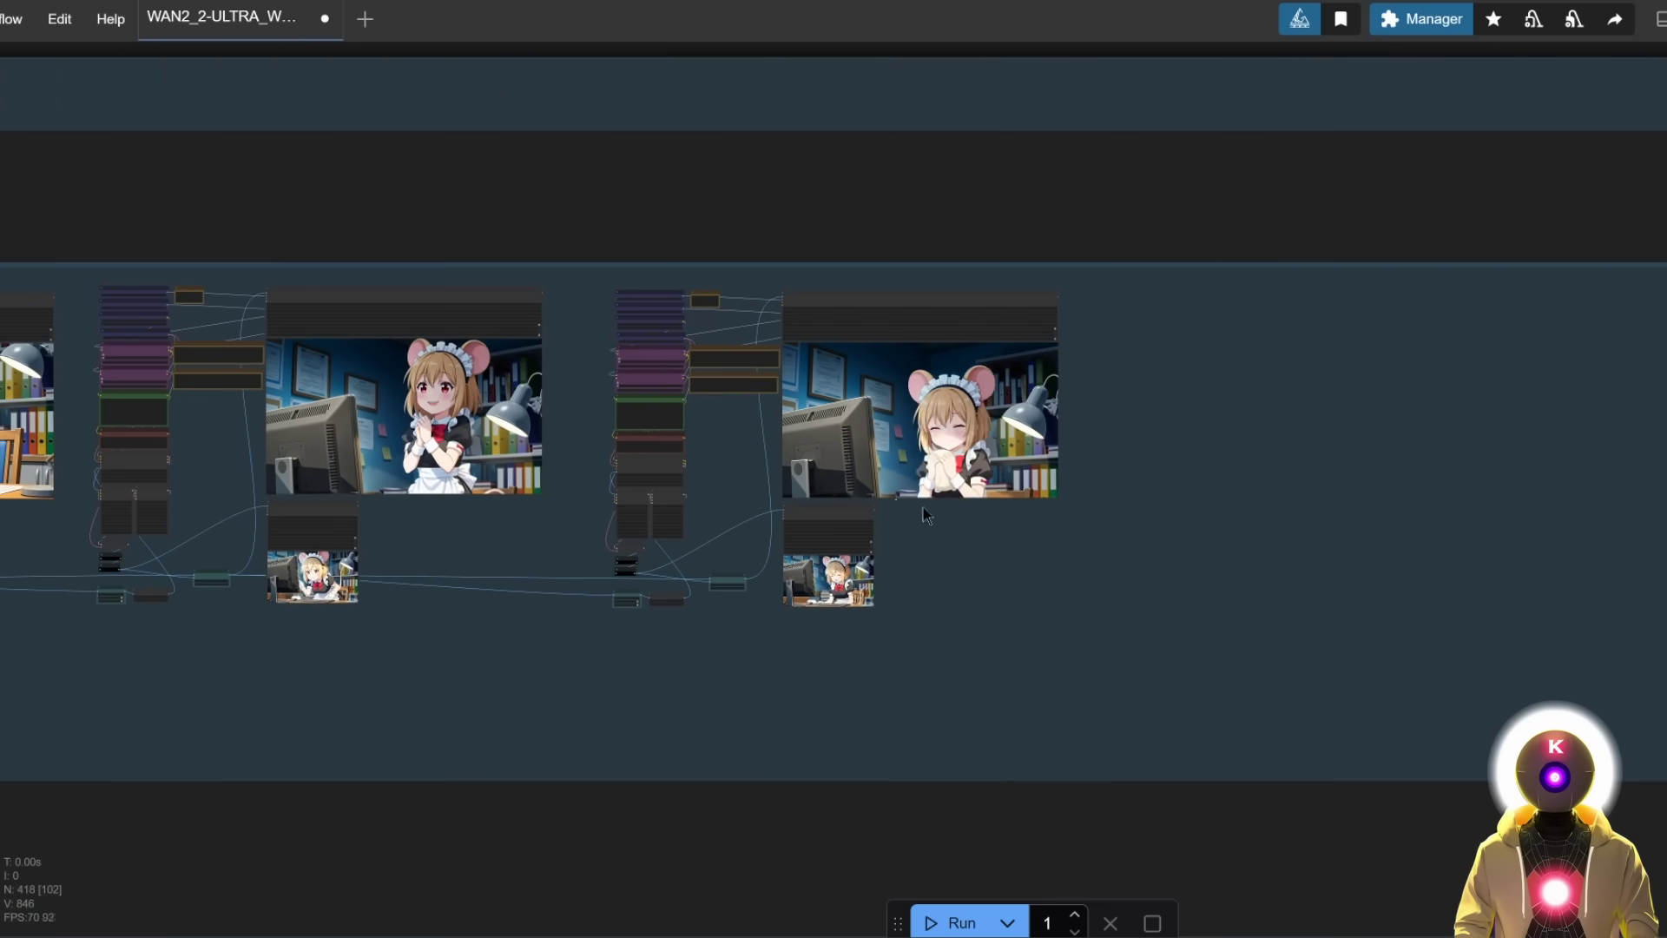
# Duplicate all nodes of the last text-to-video segment and place the copy in the free space beside the original
pyautogui.scroll(4, 1042, 517)
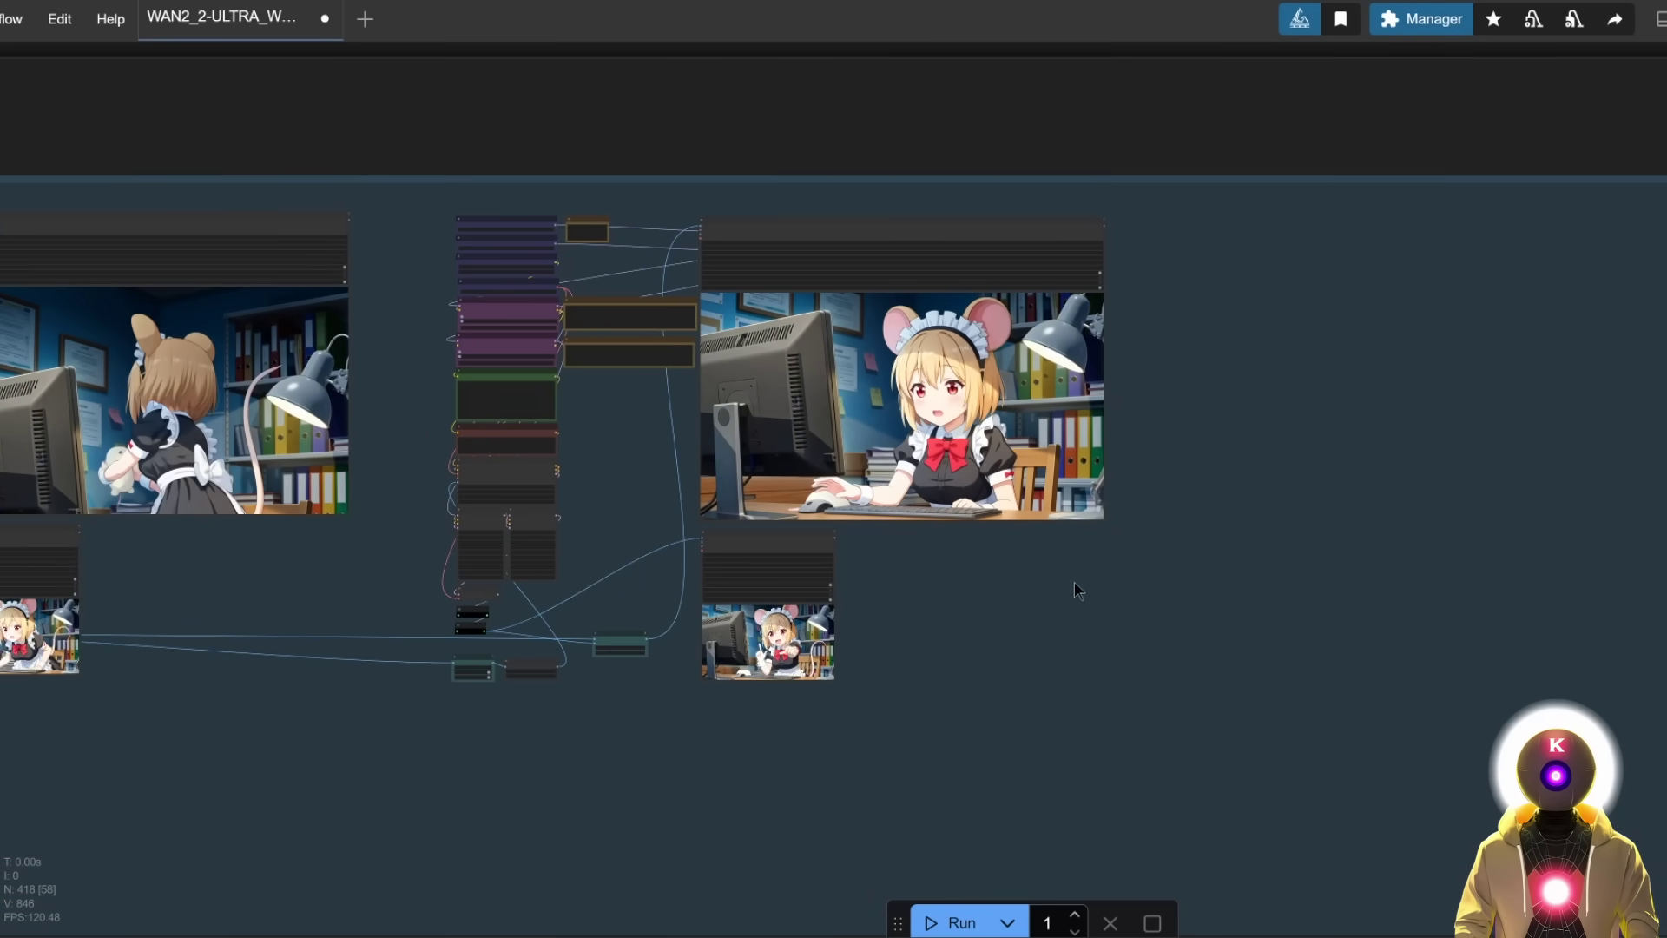
pyautogui.moveTo(1170, 714); pyautogui.dragTo(401, 192)
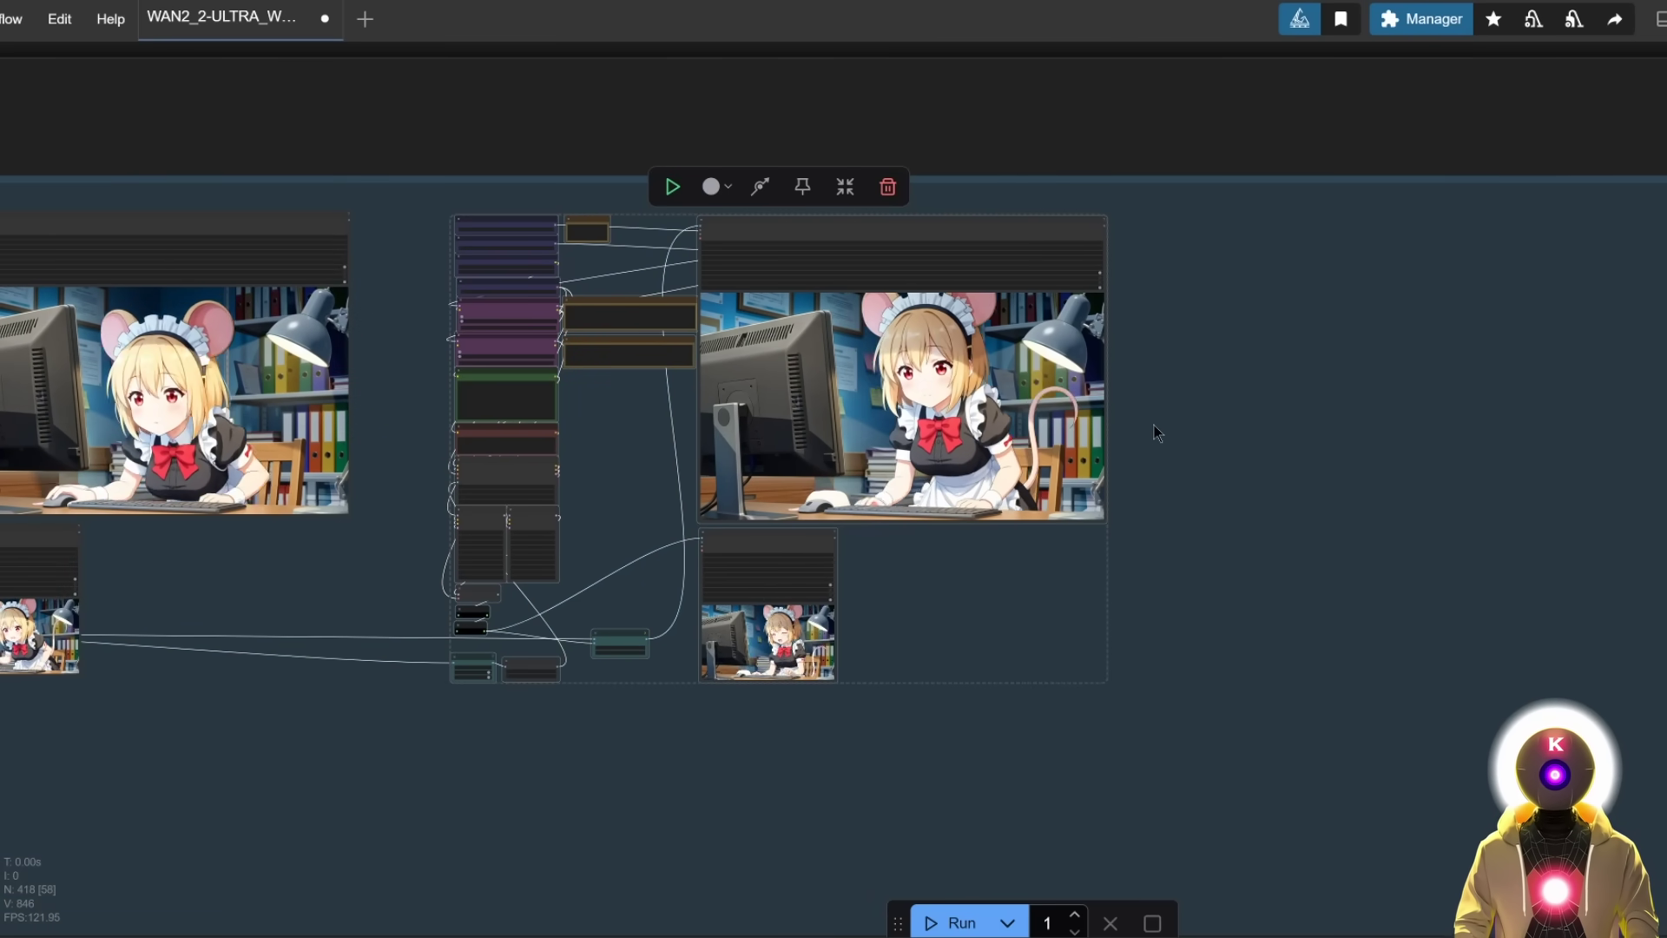
pyautogui.moveTo(1414, 428); pyautogui.dragTo(746, 439)
pyautogui.hotkey('ctrl', 'v')
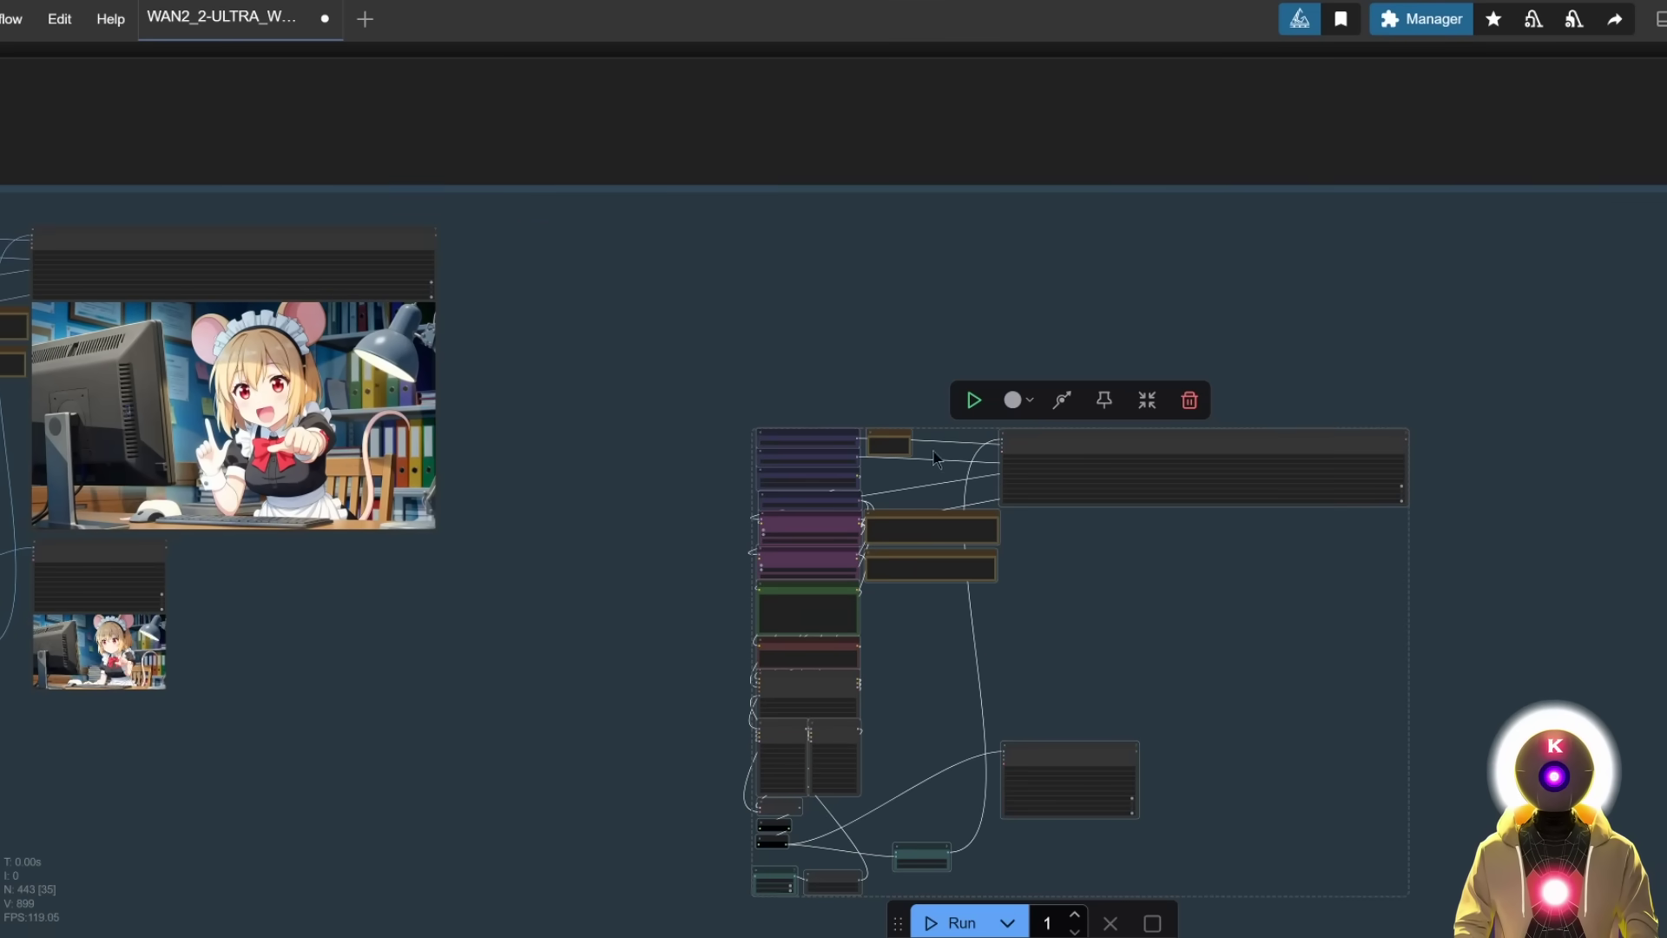
pyautogui.moveTo(1032, 434); pyautogui.dragTo(798, 232)
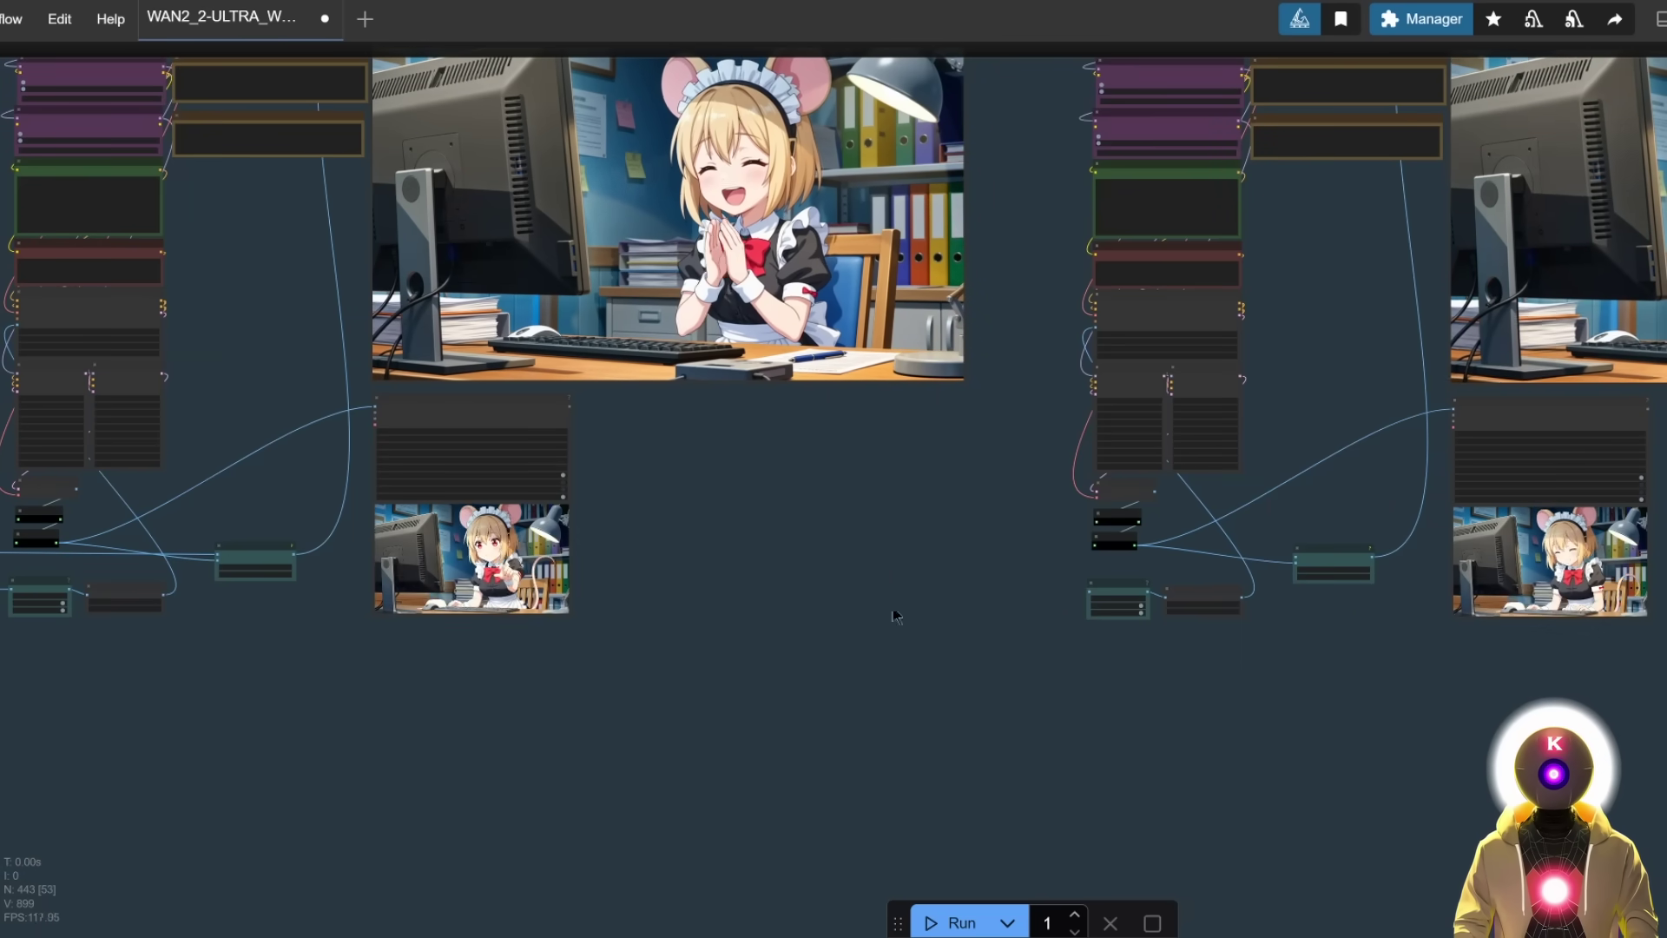
# Connect the output of the previous text-to-video segment's large teal node to the small and large teal nodes of the copied segment
pyautogui.scroll(1, 469, 581)
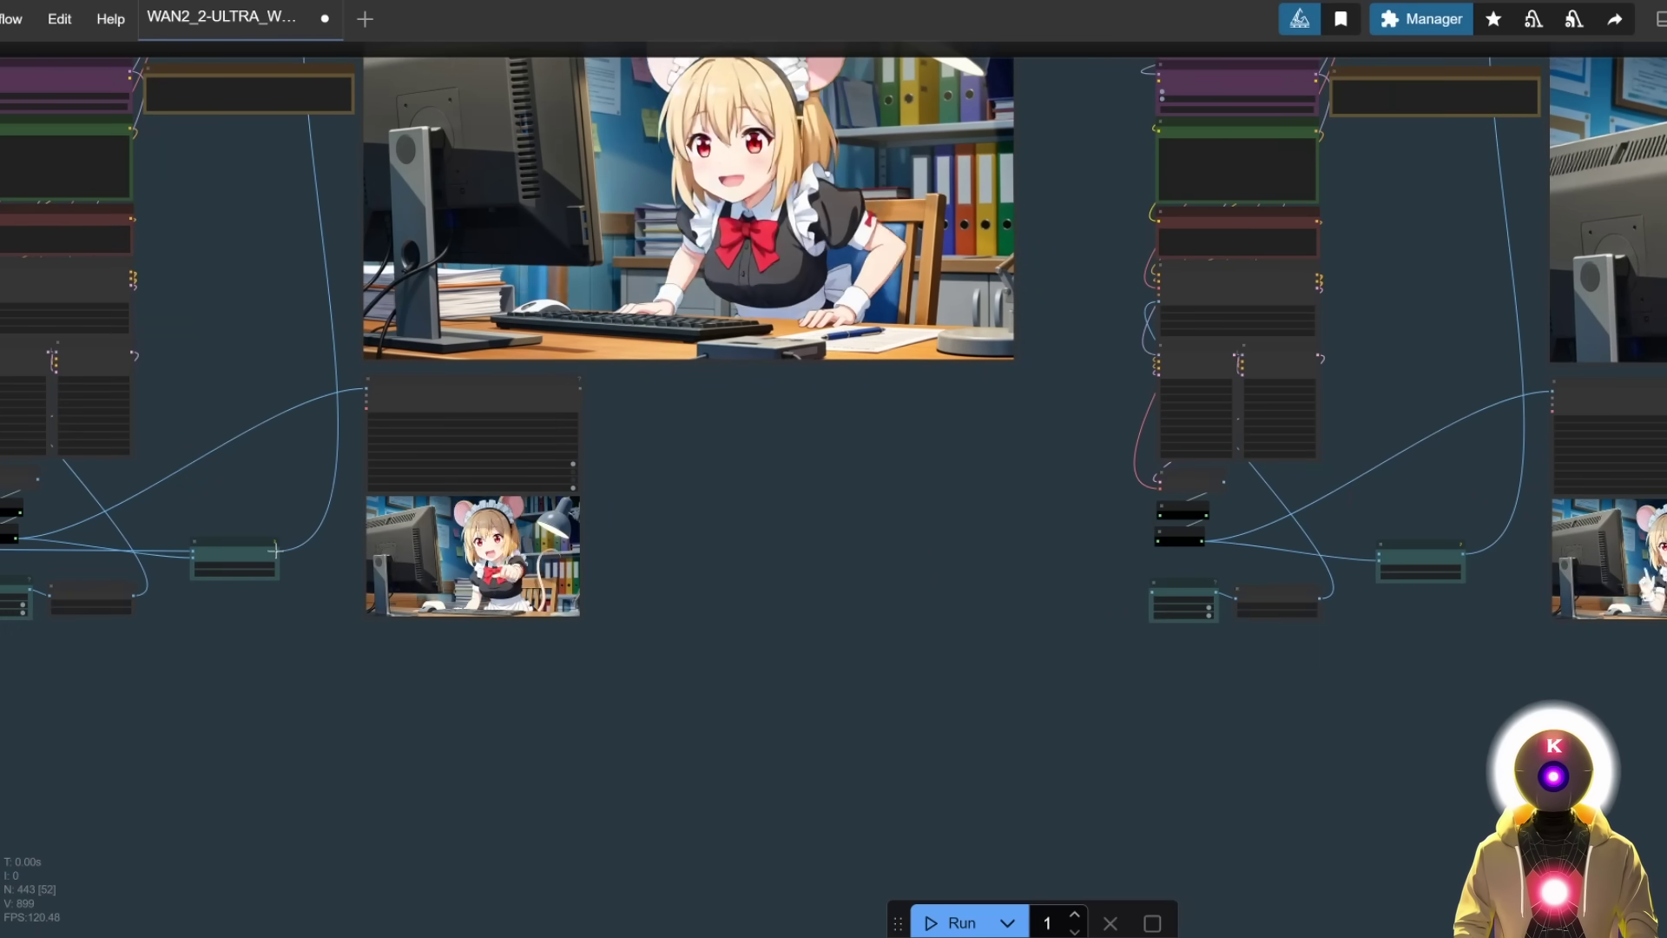
pyautogui.moveTo(280, 553); pyautogui.dragTo(1155, 594)
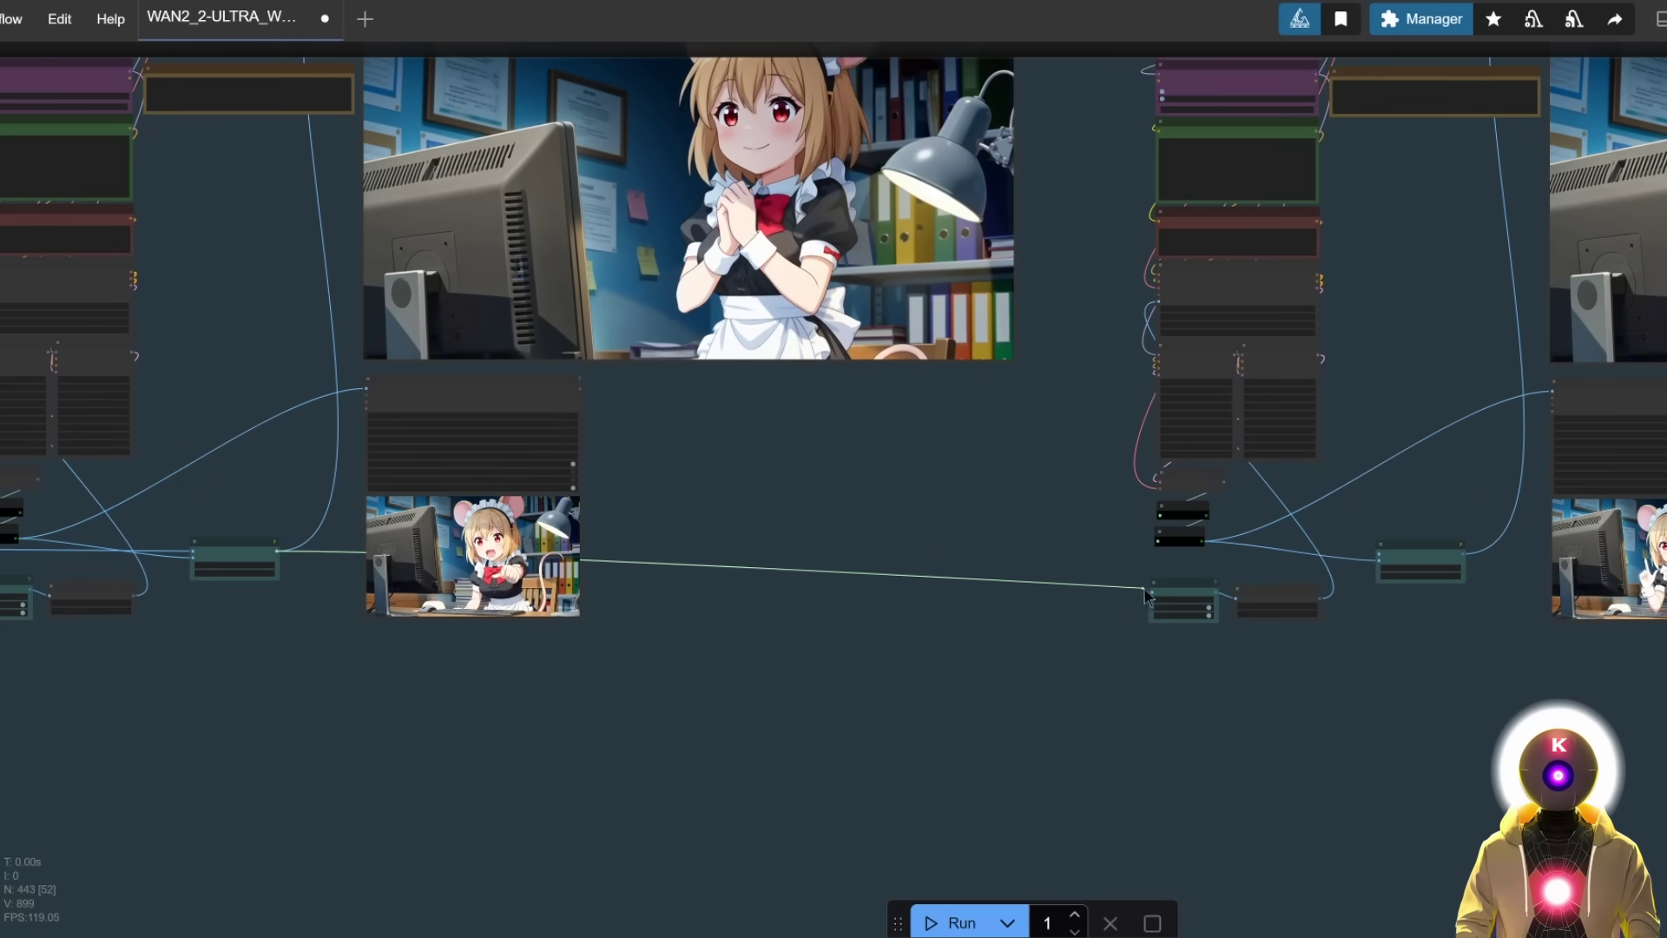
pyautogui.moveTo(277, 553); pyautogui.dragTo(352, 556)
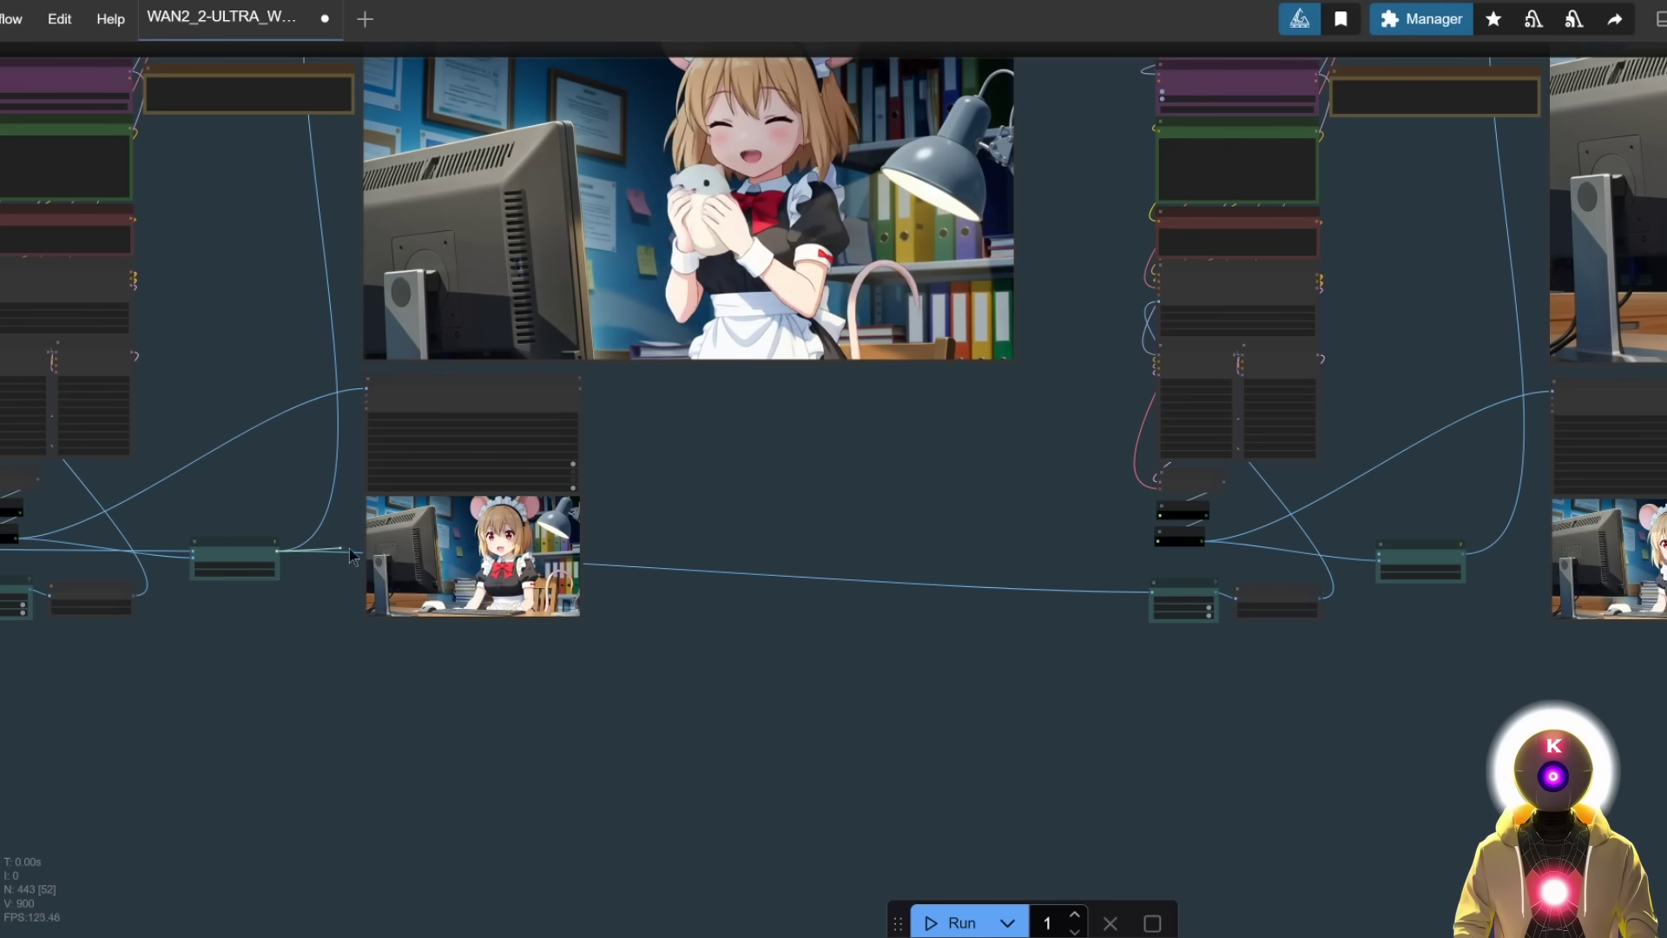
pyautogui.moveTo(1042, 509); pyautogui.dragTo(1379, 554)
pyautogui.scroll(-9, 1310, 660)
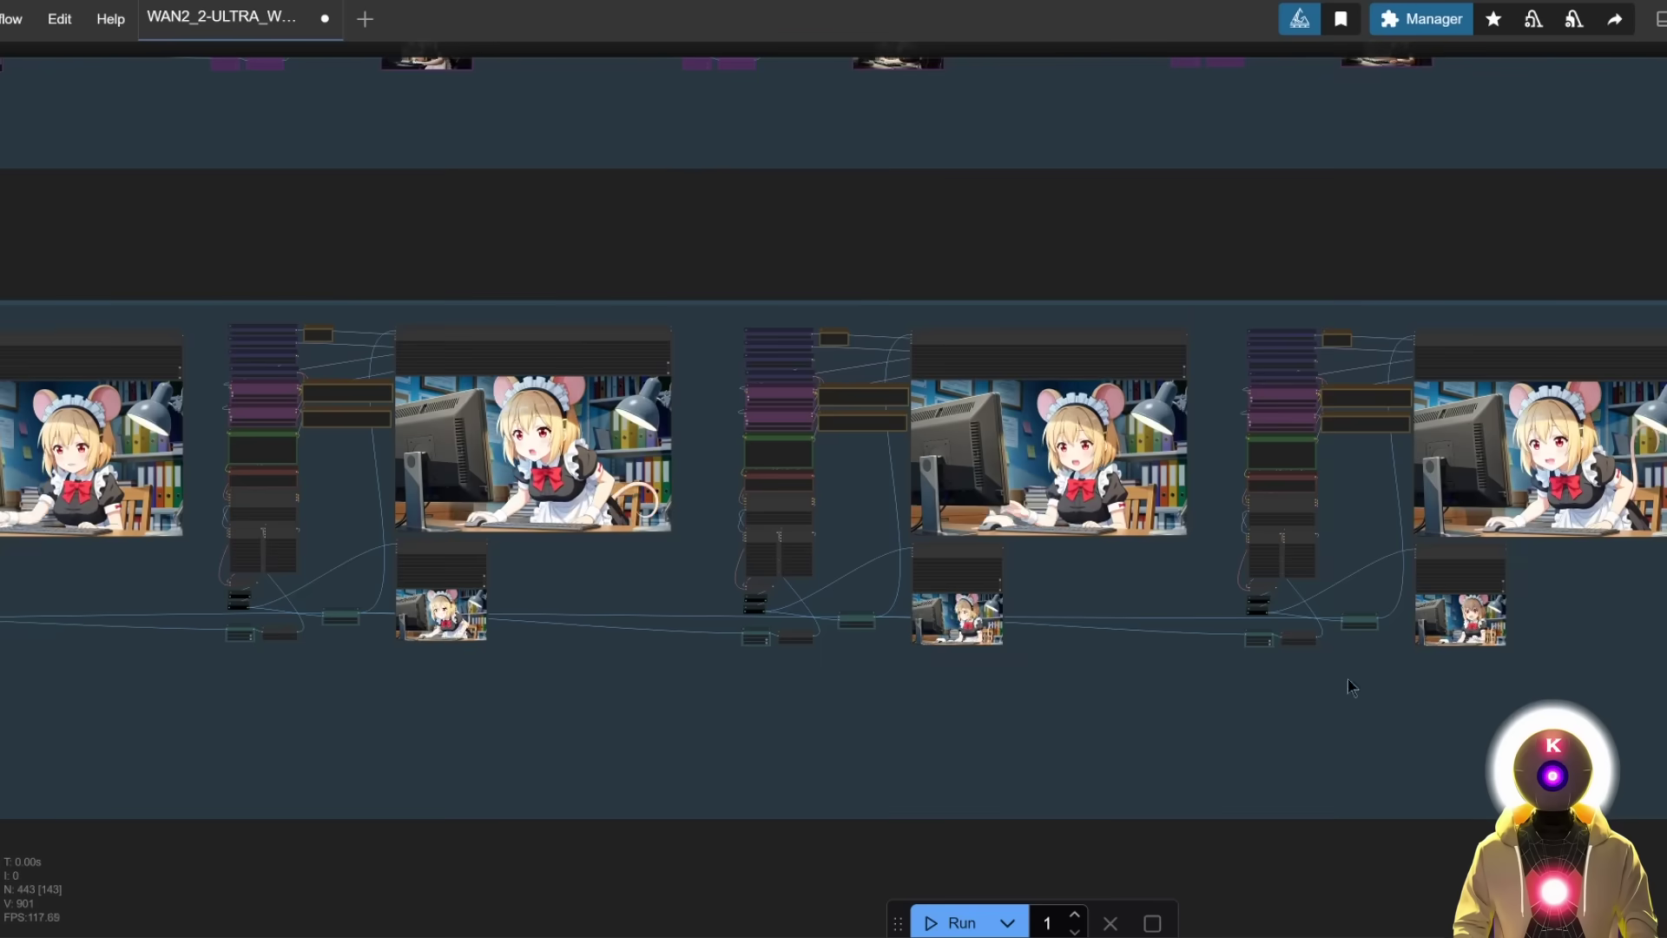
# Disable the text-to-video group and enable the WAN 2.2 Longer Video Base to Video group
pyautogui.moveTo(1314, 680); pyautogui.dragTo(1002, 693)
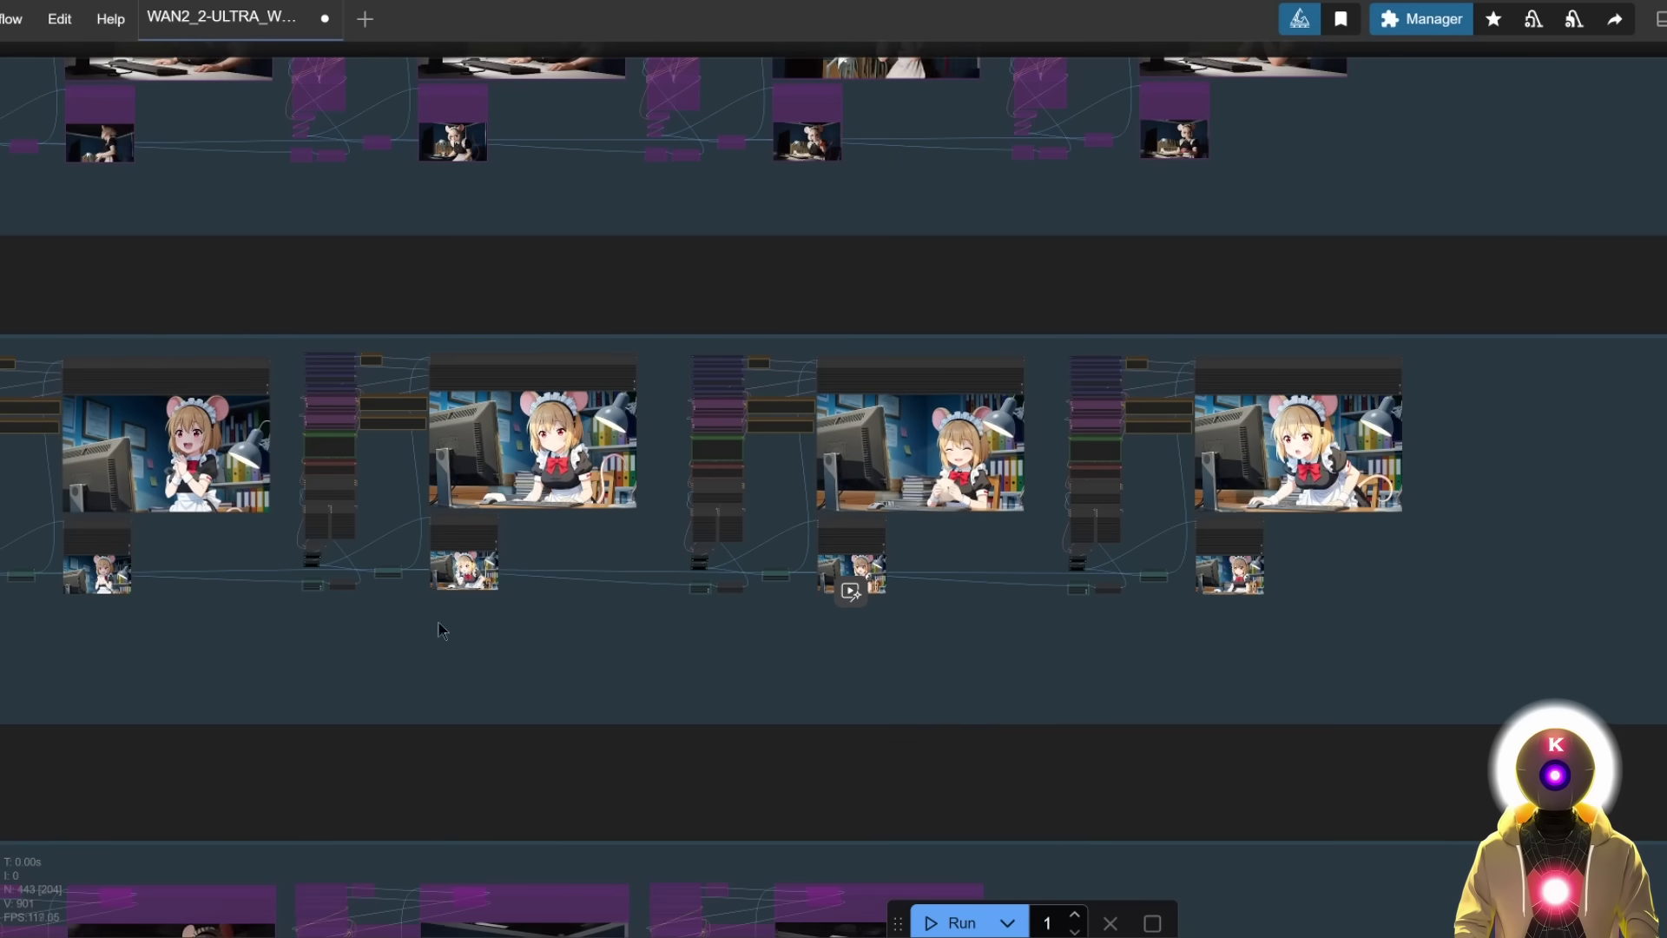
pyautogui.moveTo(124, 662); pyautogui.dragTo(103, 855)
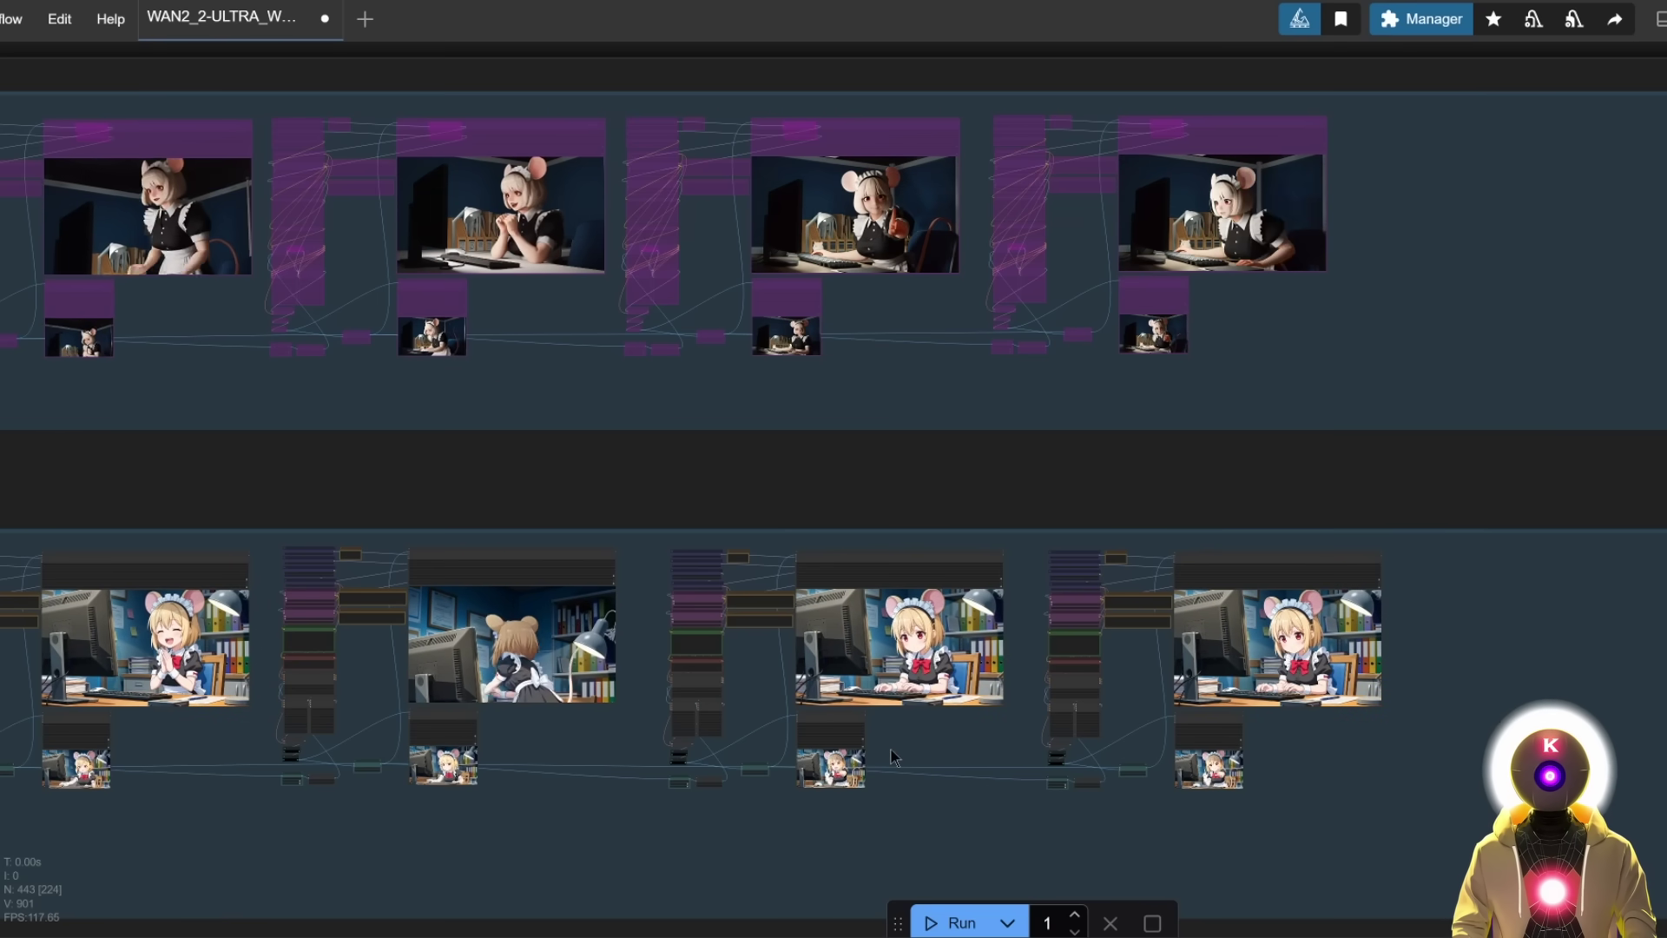
pyautogui.moveTo(391, 391); pyautogui.dragTo(1634, 662)
pyautogui.moveTo(779, 678); pyautogui.dragTo(904, 335)
pyautogui.scroll(4, 809, 569)
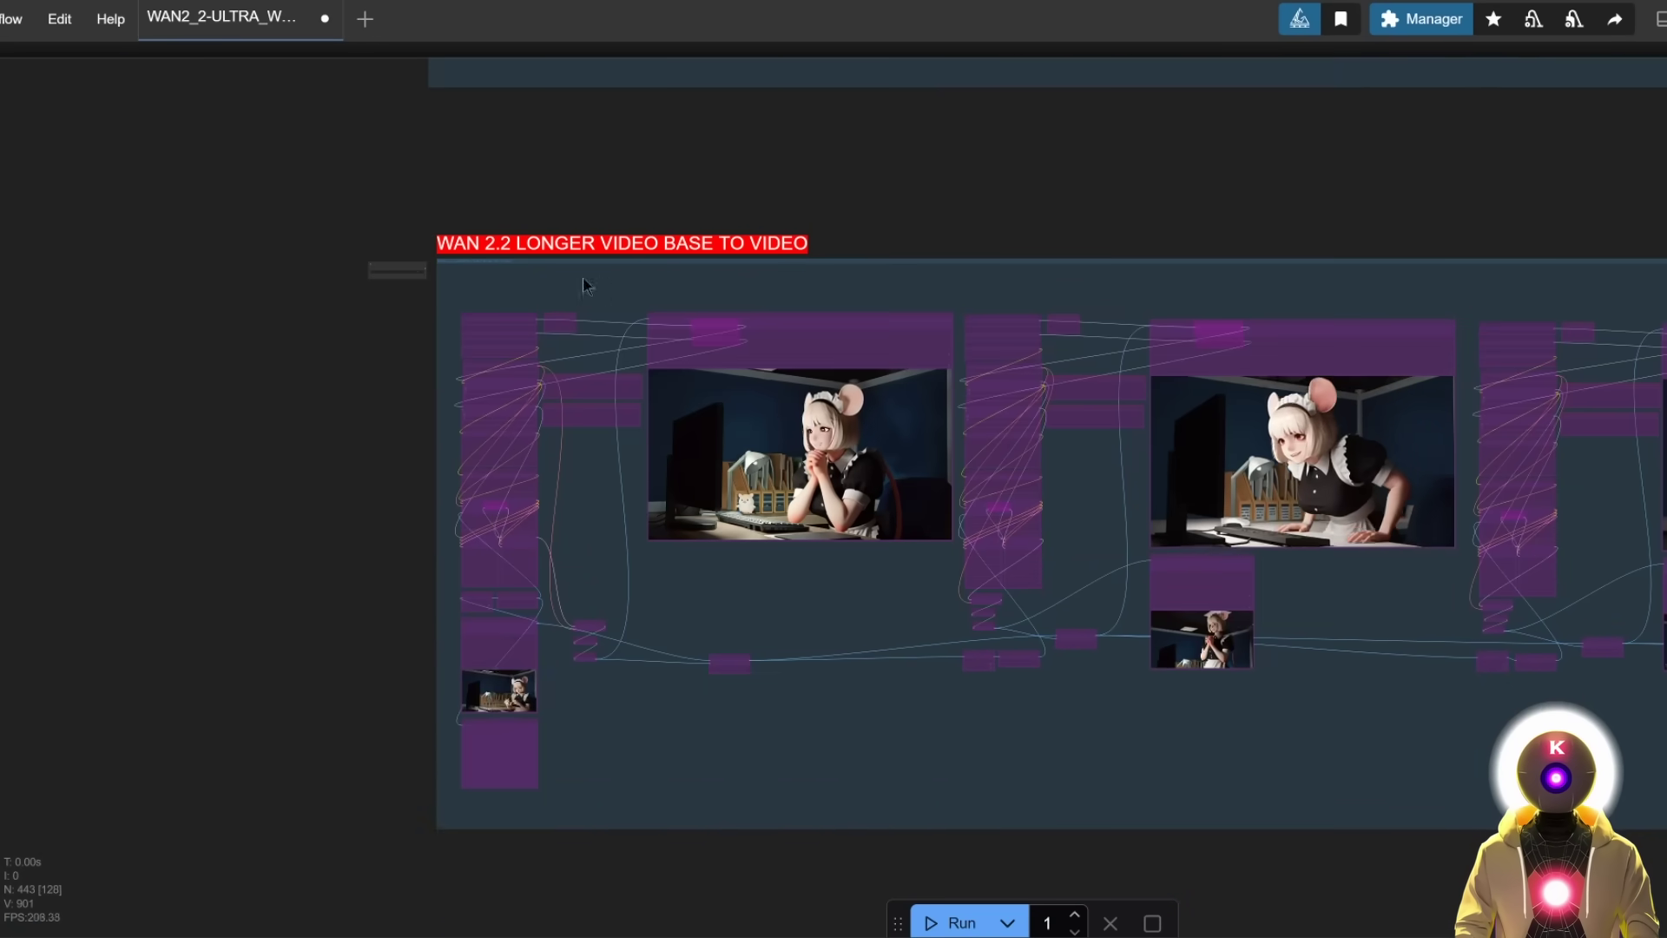
pyautogui.click(418, 273)
# Examine the Load Video (Upload) node and the Preview Image node in the first segment of the video-base-to-video group
pyautogui.moveTo(435, 677); pyautogui.dragTo(596, 513)
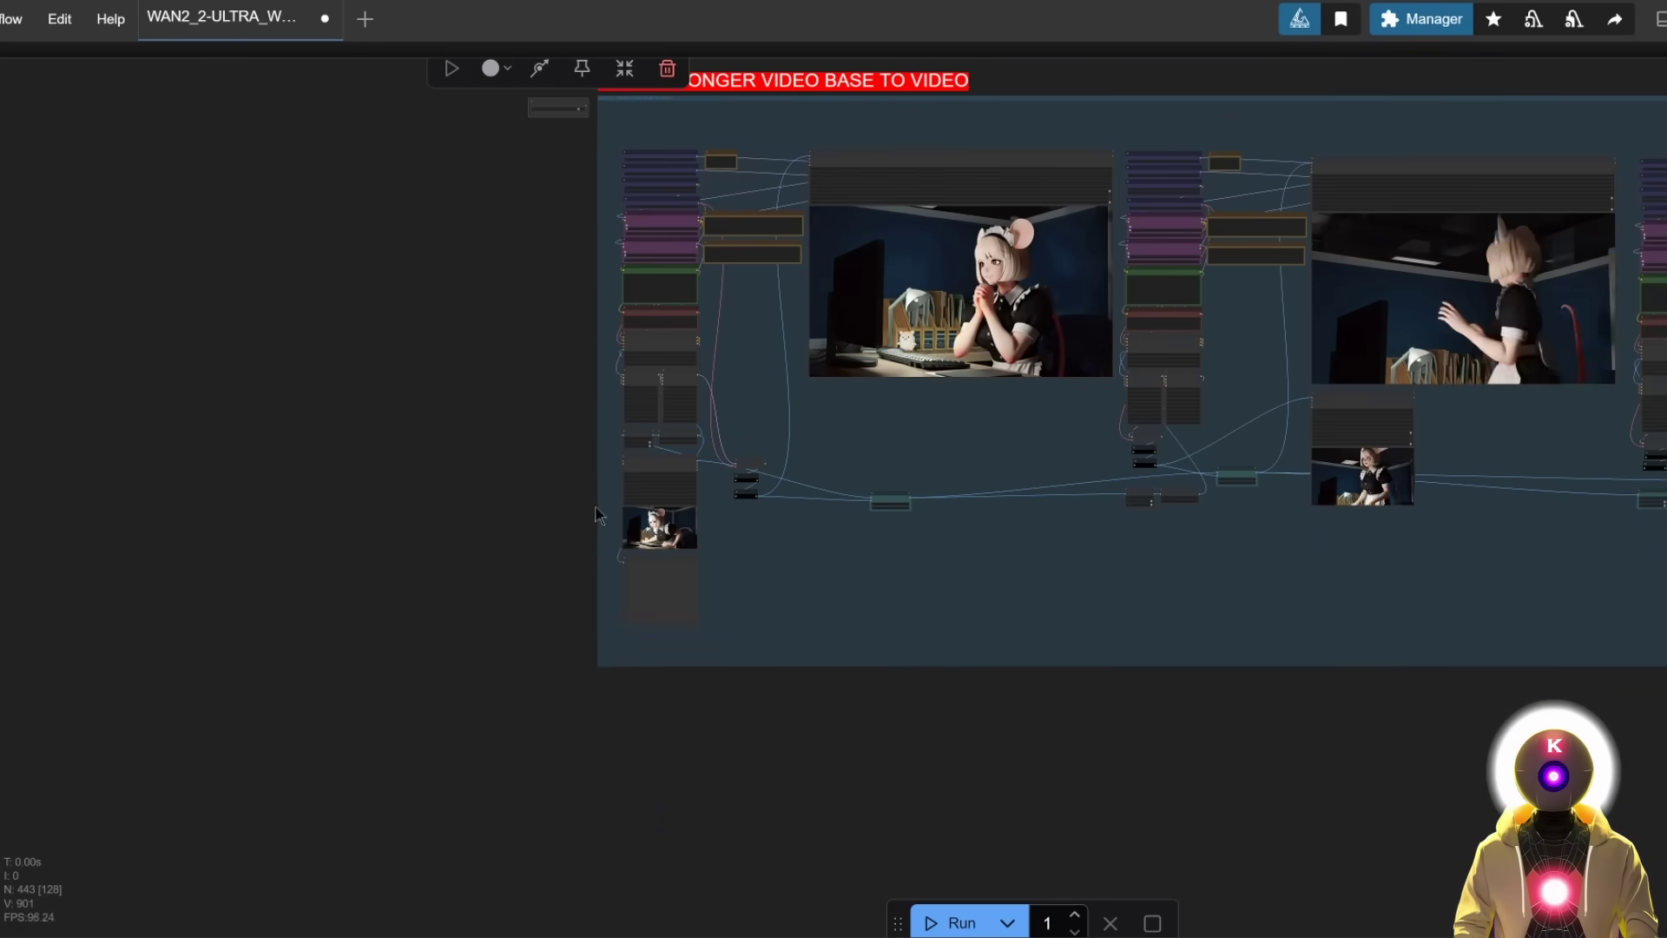
pyautogui.scroll(20, 652, 503)
pyautogui.moveTo(485, 699); pyautogui.dragTo(663, 621)
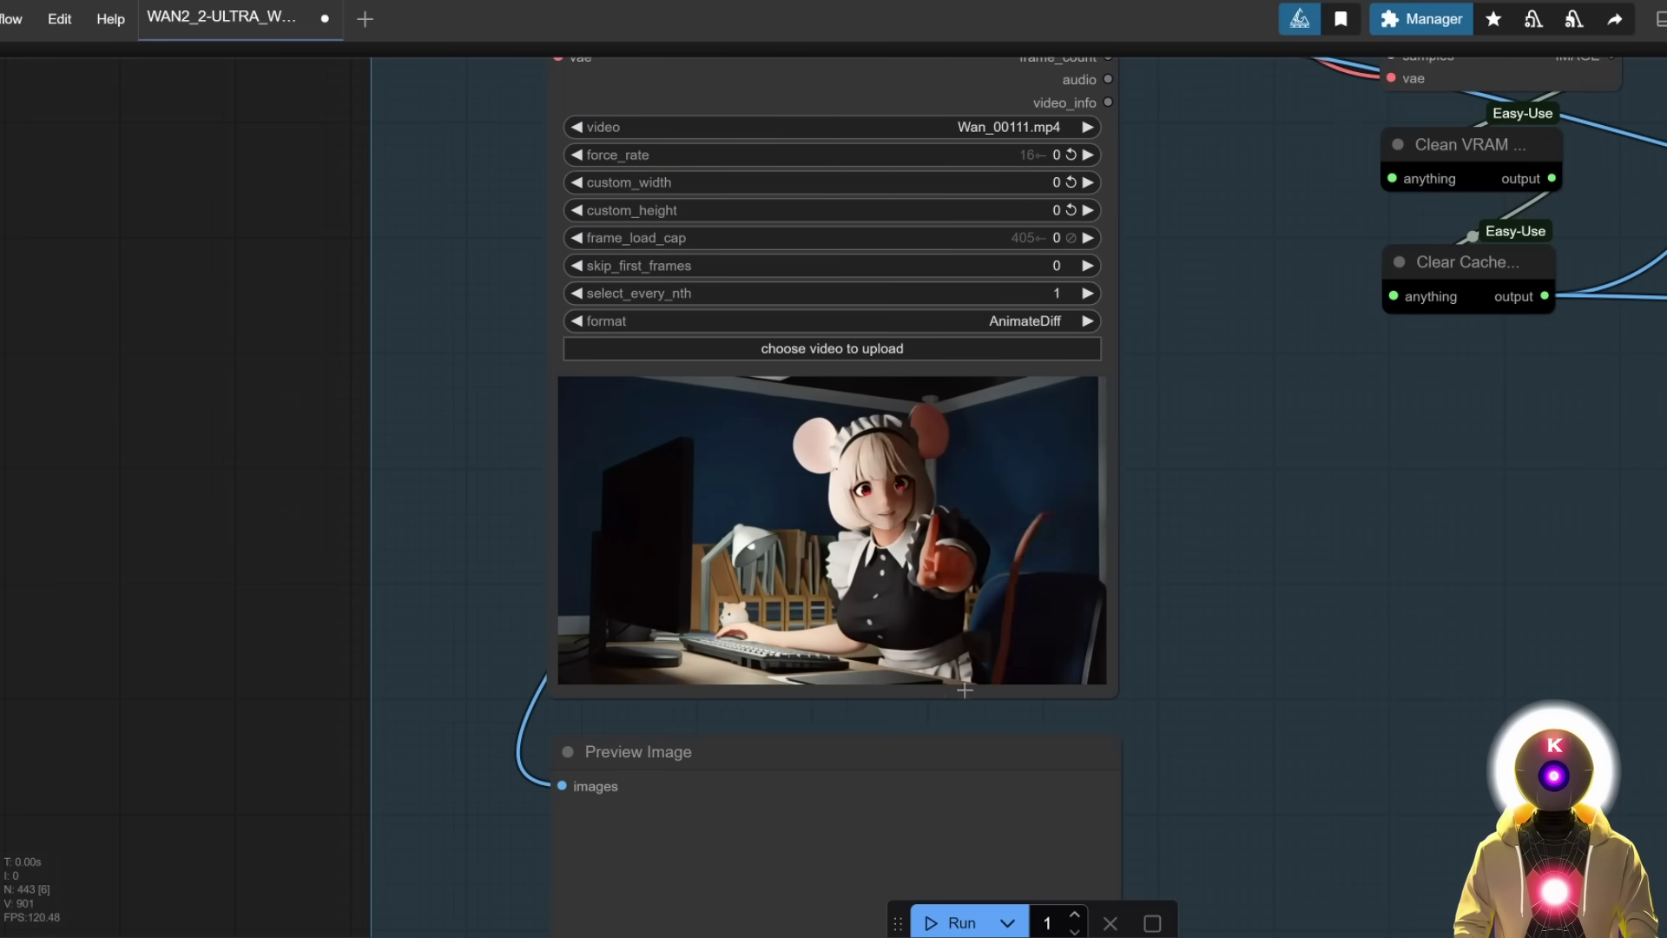
pyautogui.scroll(-4, 1013, 509)
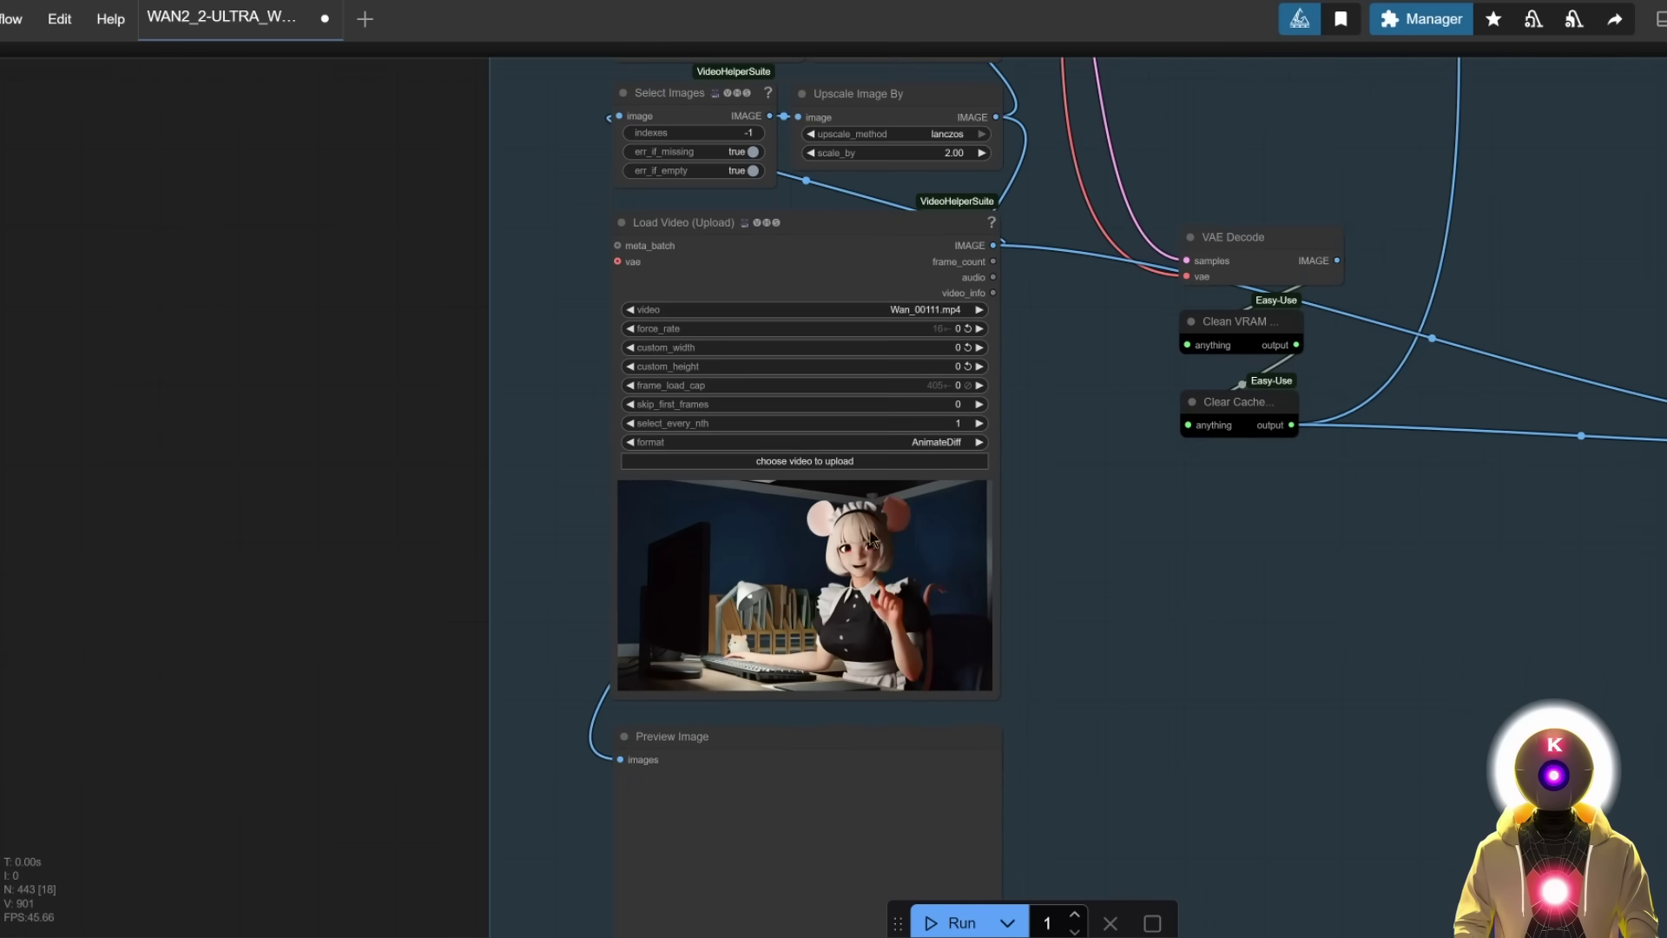
pyautogui.moveTo(927, 545); pyautogui.dragTo(867, 394)
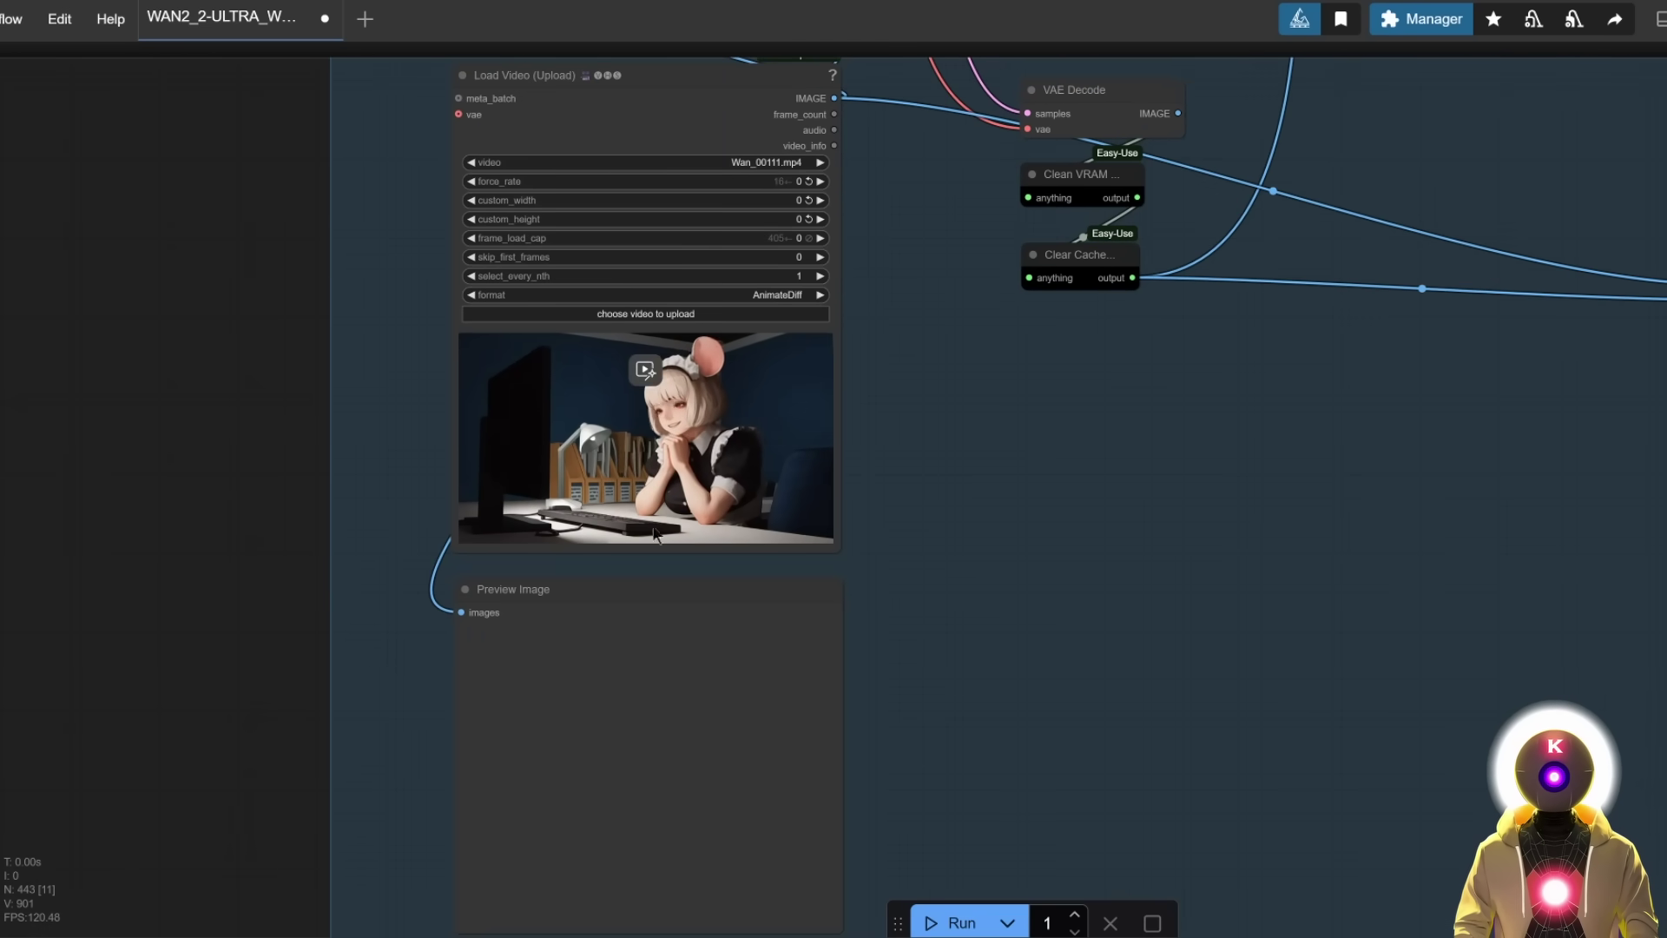
pyautogui.scroll(-10, 414, 858)
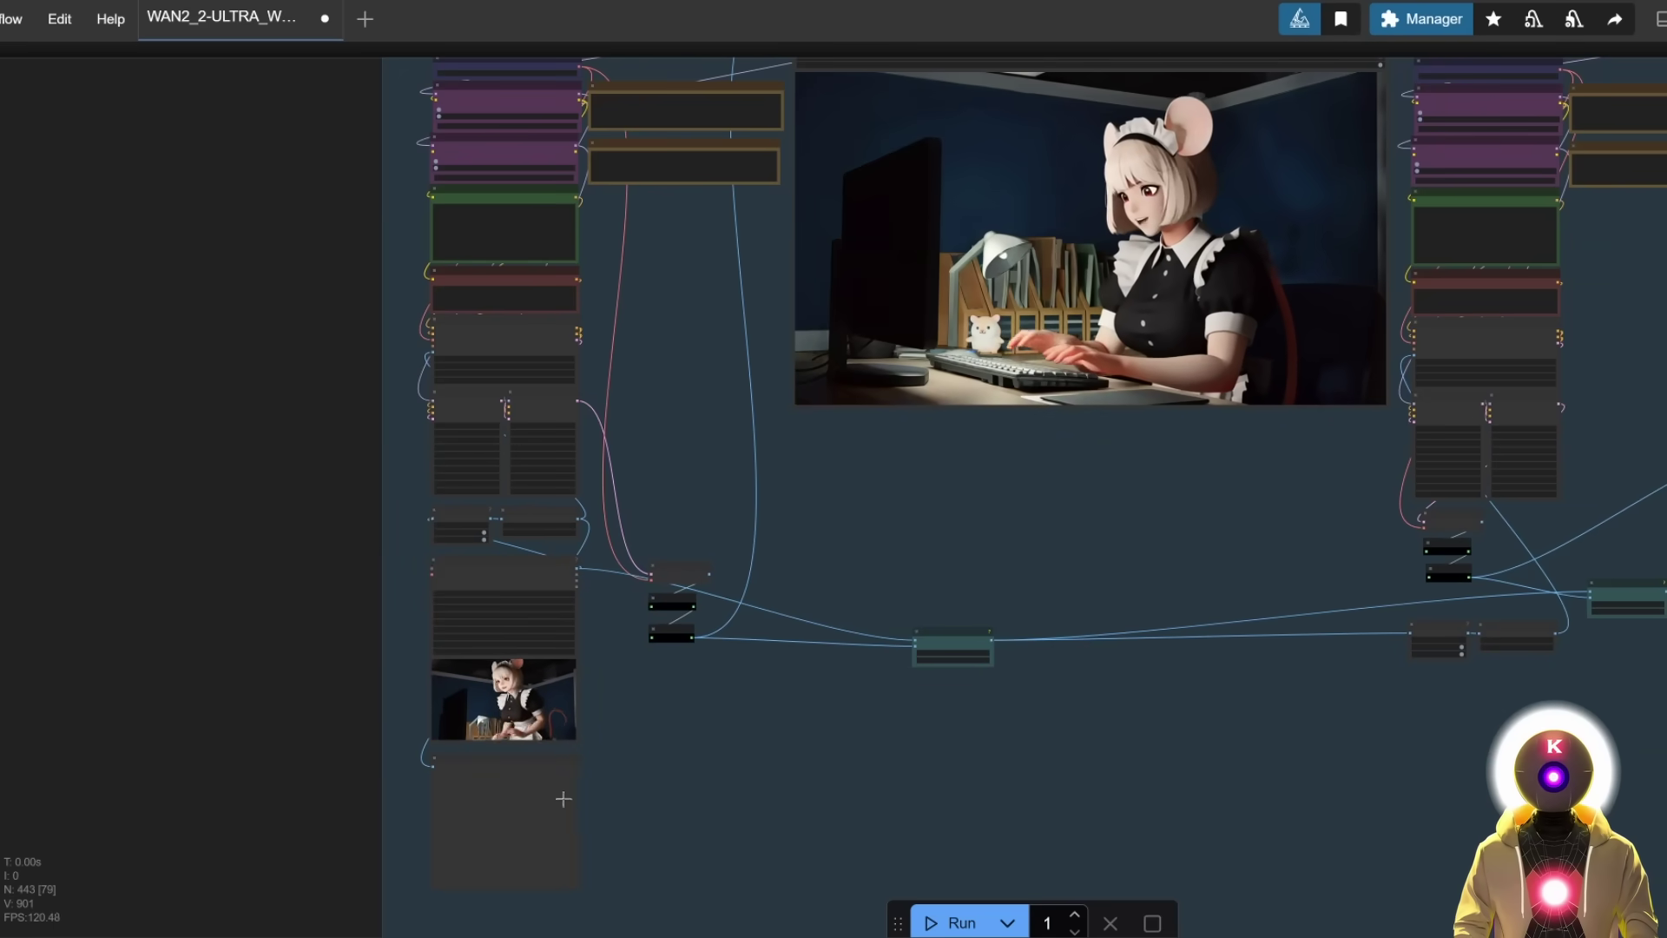
# Review the chained segments of the video-base-to-video group from the first one onward and return to its start
pyautogui.moveTo(892, 474); pyautogui.dragTo(754, 691)
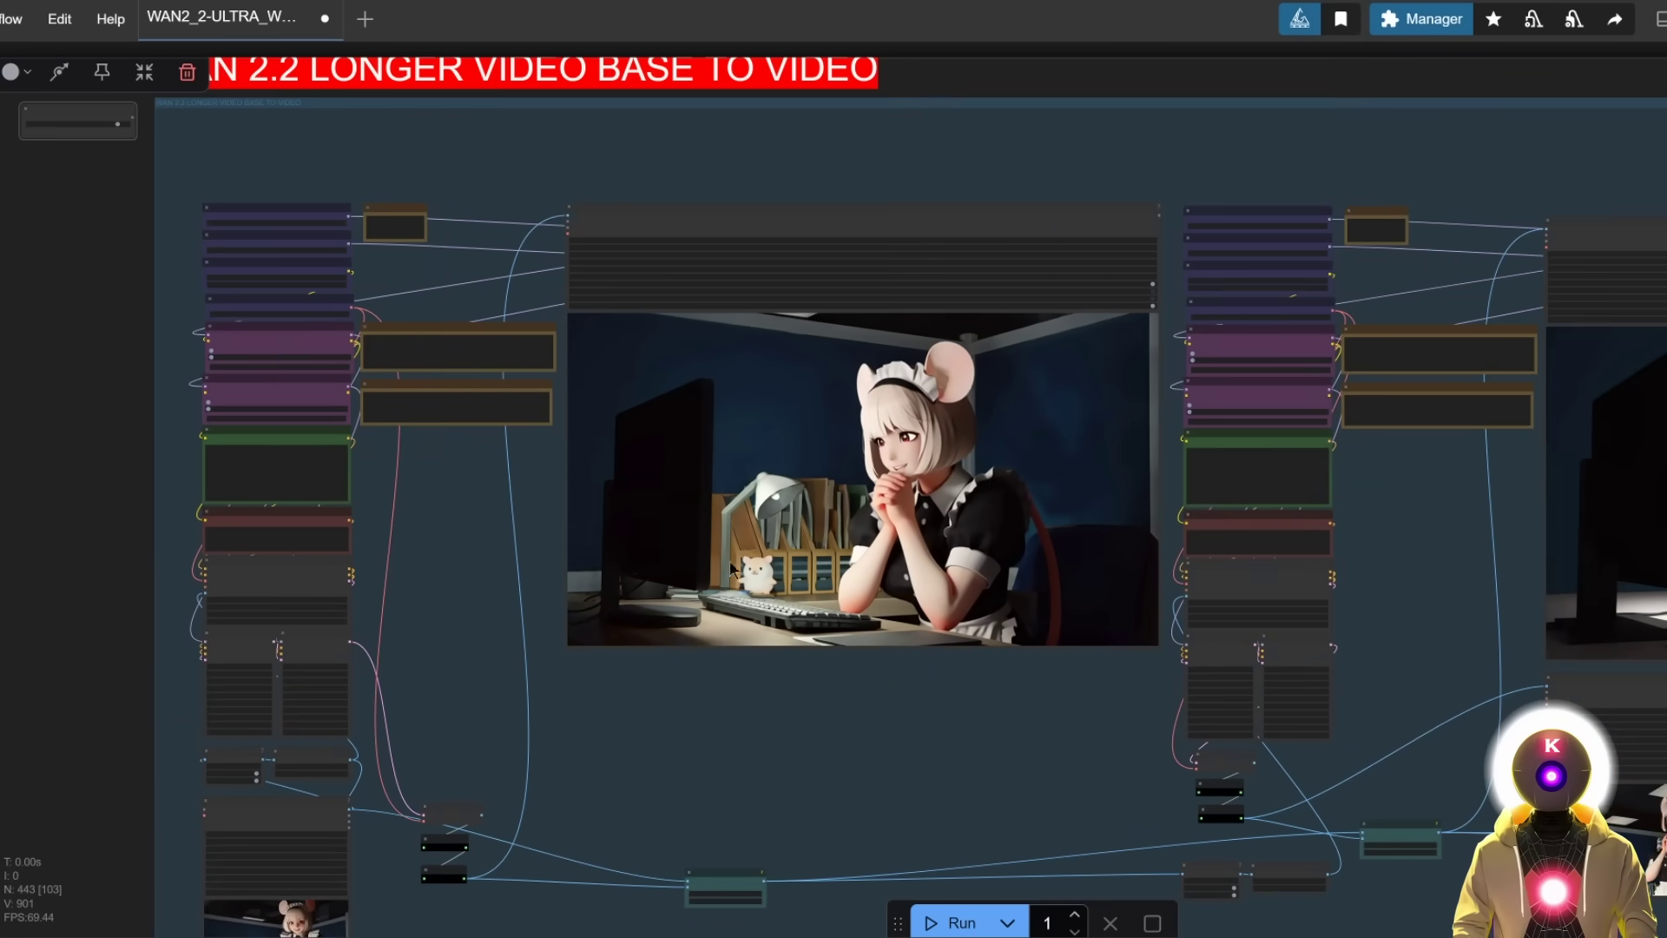
pyautogui.moveTo(924, 536); pyautogui.dragTo(944, 374)
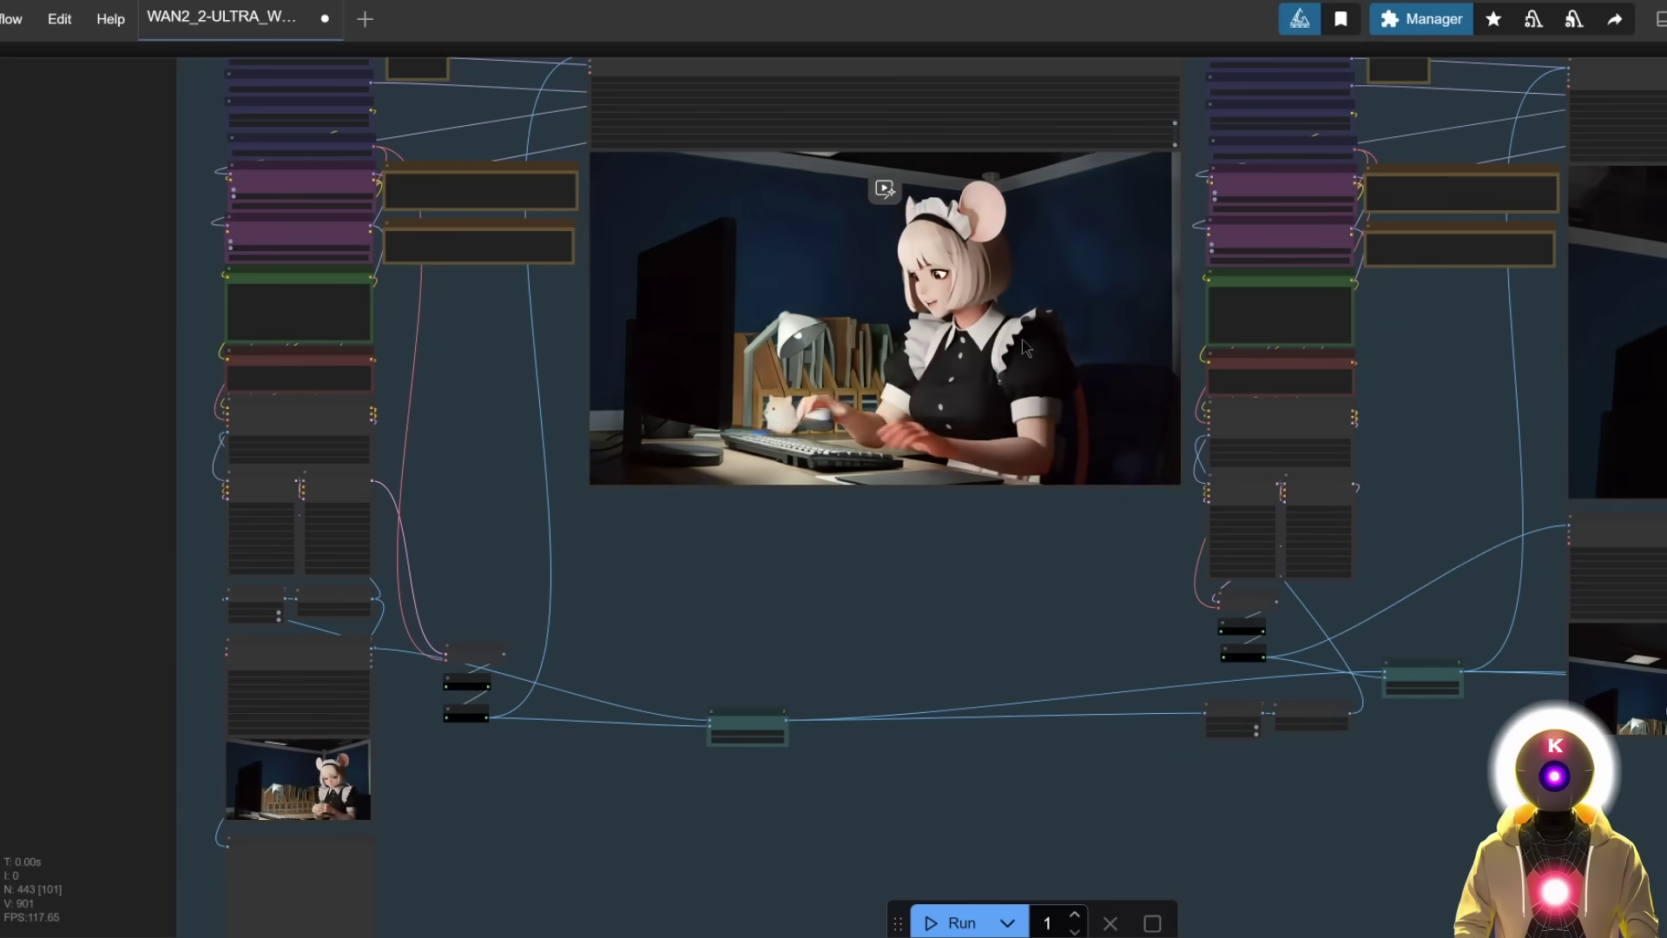
pyautogui.moveTo(1172, 347); pyautogui.dragTo(600, 420)
pyautogui.moveTo(911, 423); pyautogui.dragTo(458, 316)
pyautogui.scroll(-6, 458, 316)
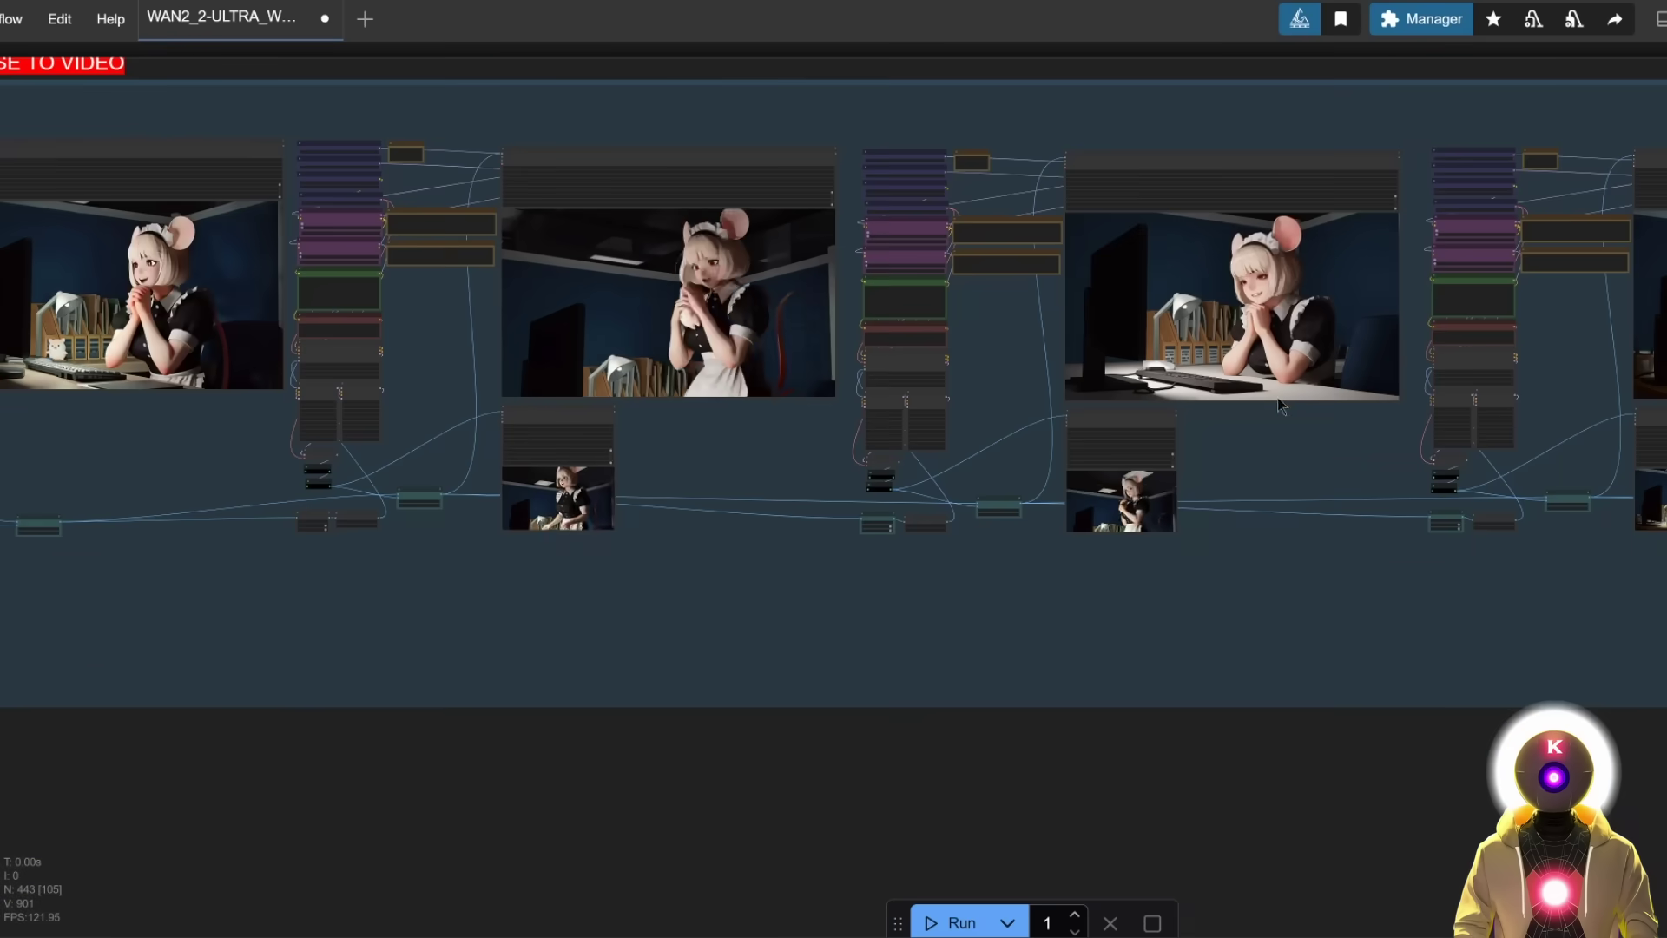
pyautogui.moveTo(1557, 364); pyautogui.dragTo(1360, 524)
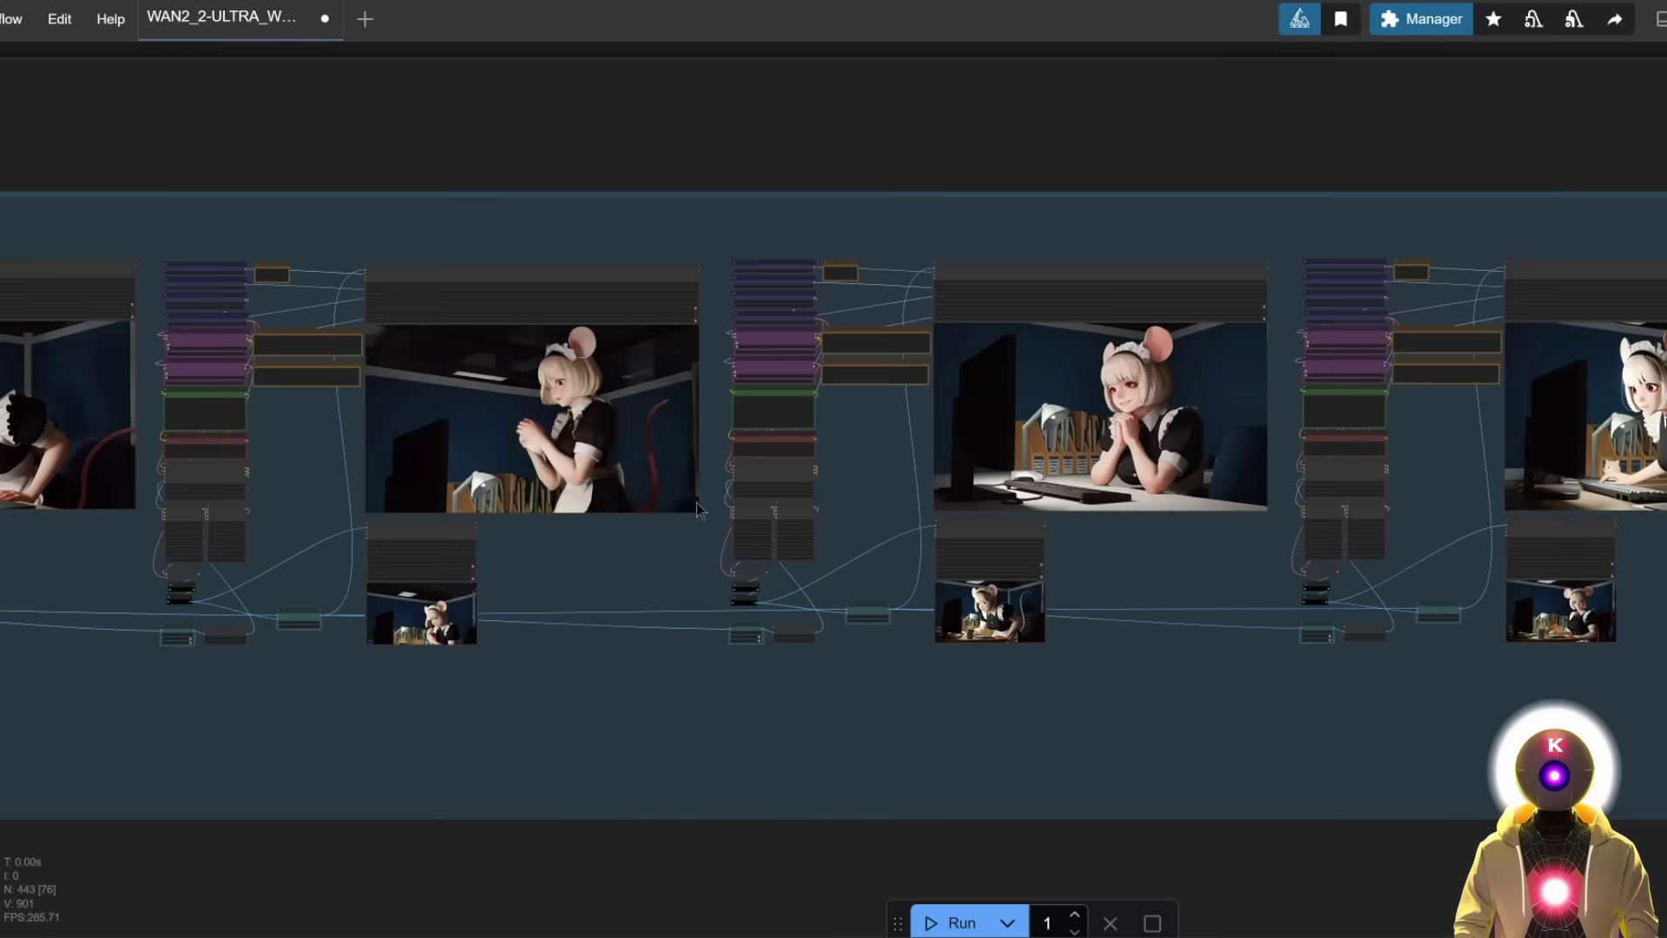
pyautogui.moveTo(695, 434); pyautogui.dragTo(1339, 519)
pyautogui.moveTo(16, 312); pyautogui.dragTo(779, 351)
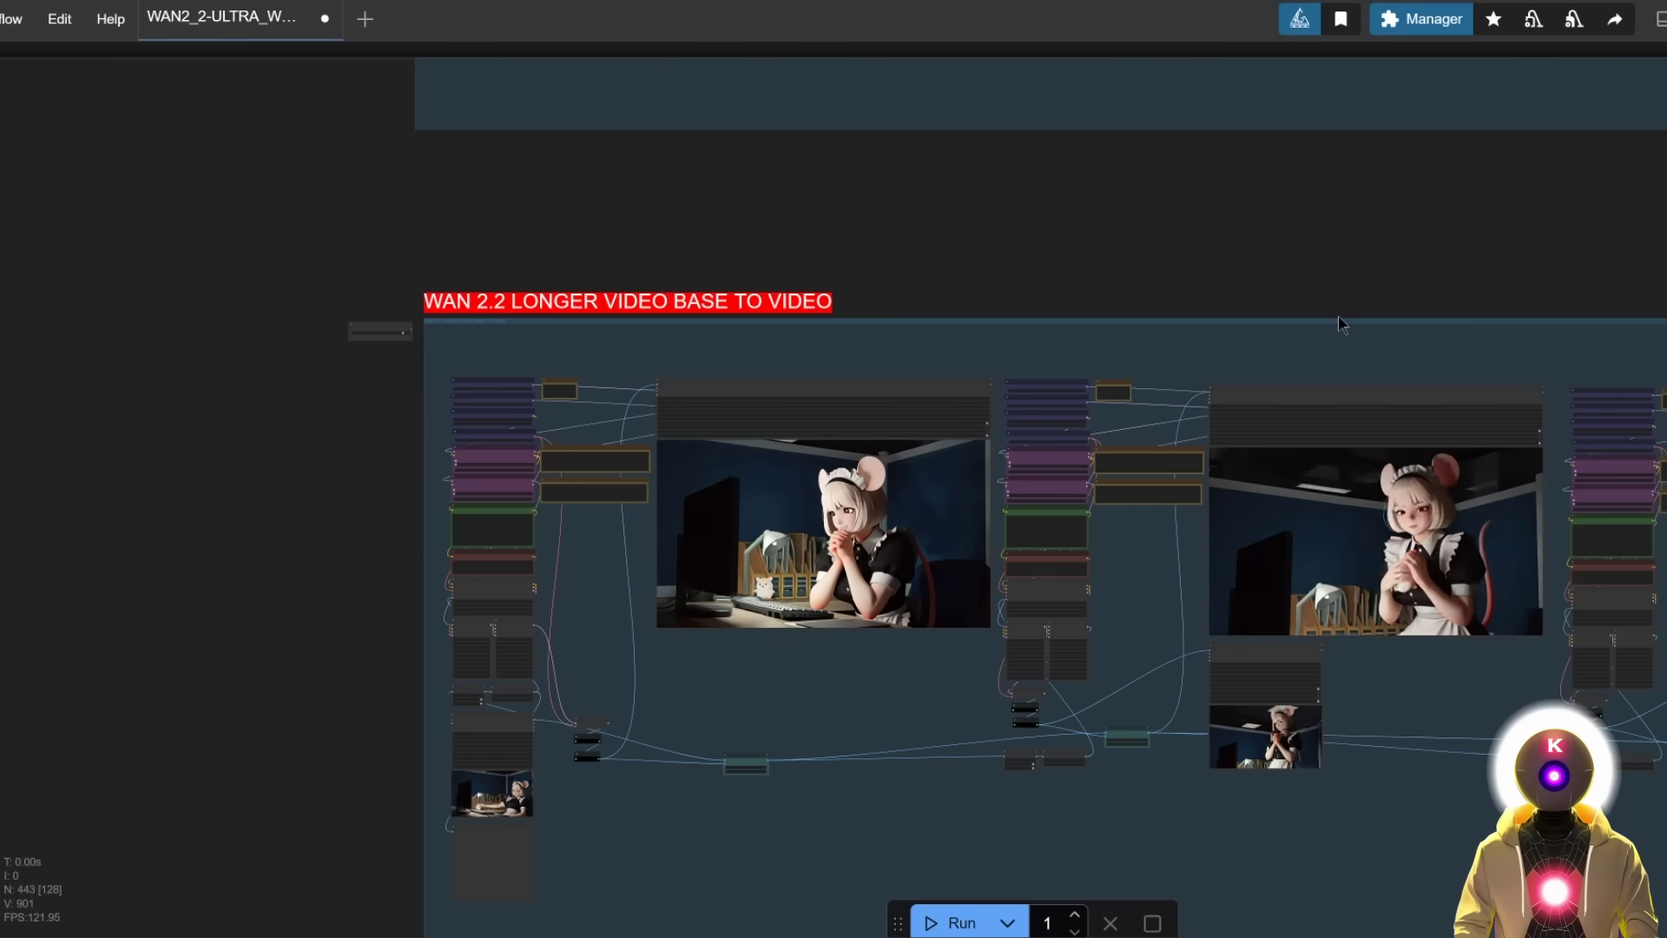
pyautogui.scroll(-3, 1145, 429)
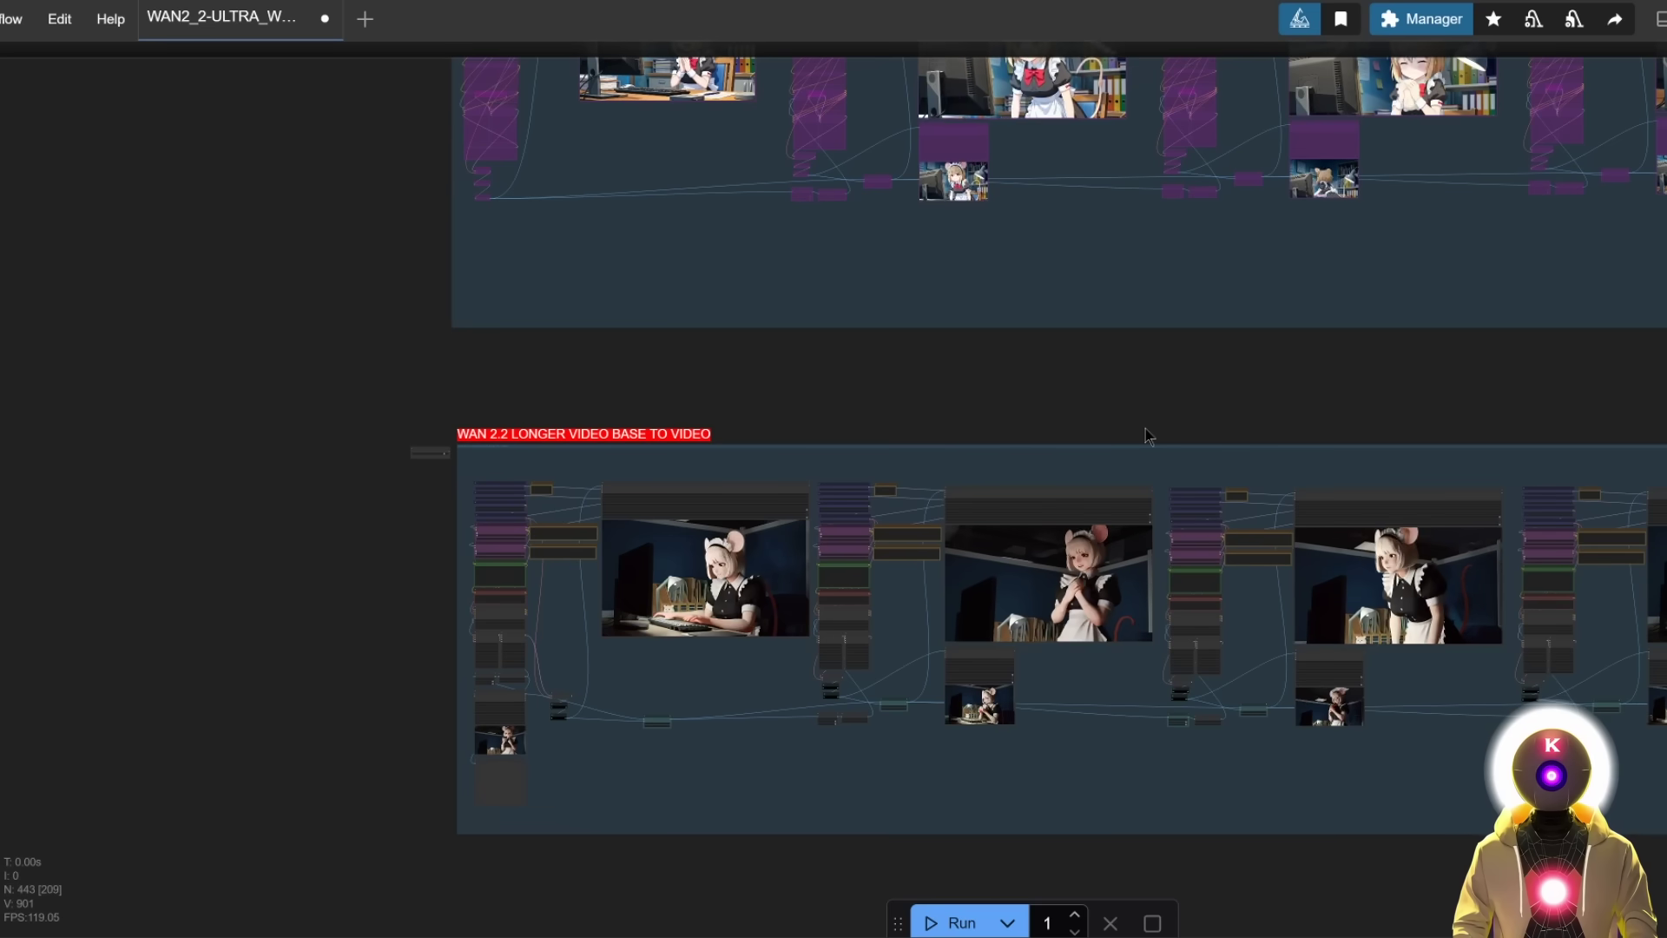
# Locate the Video Upscale and Video Interpolation groups beside the longer video groups and examine the Video Upscale group
pyautogui.moveTo(1145, 429); pyautogui.dragTo(1220, 354)
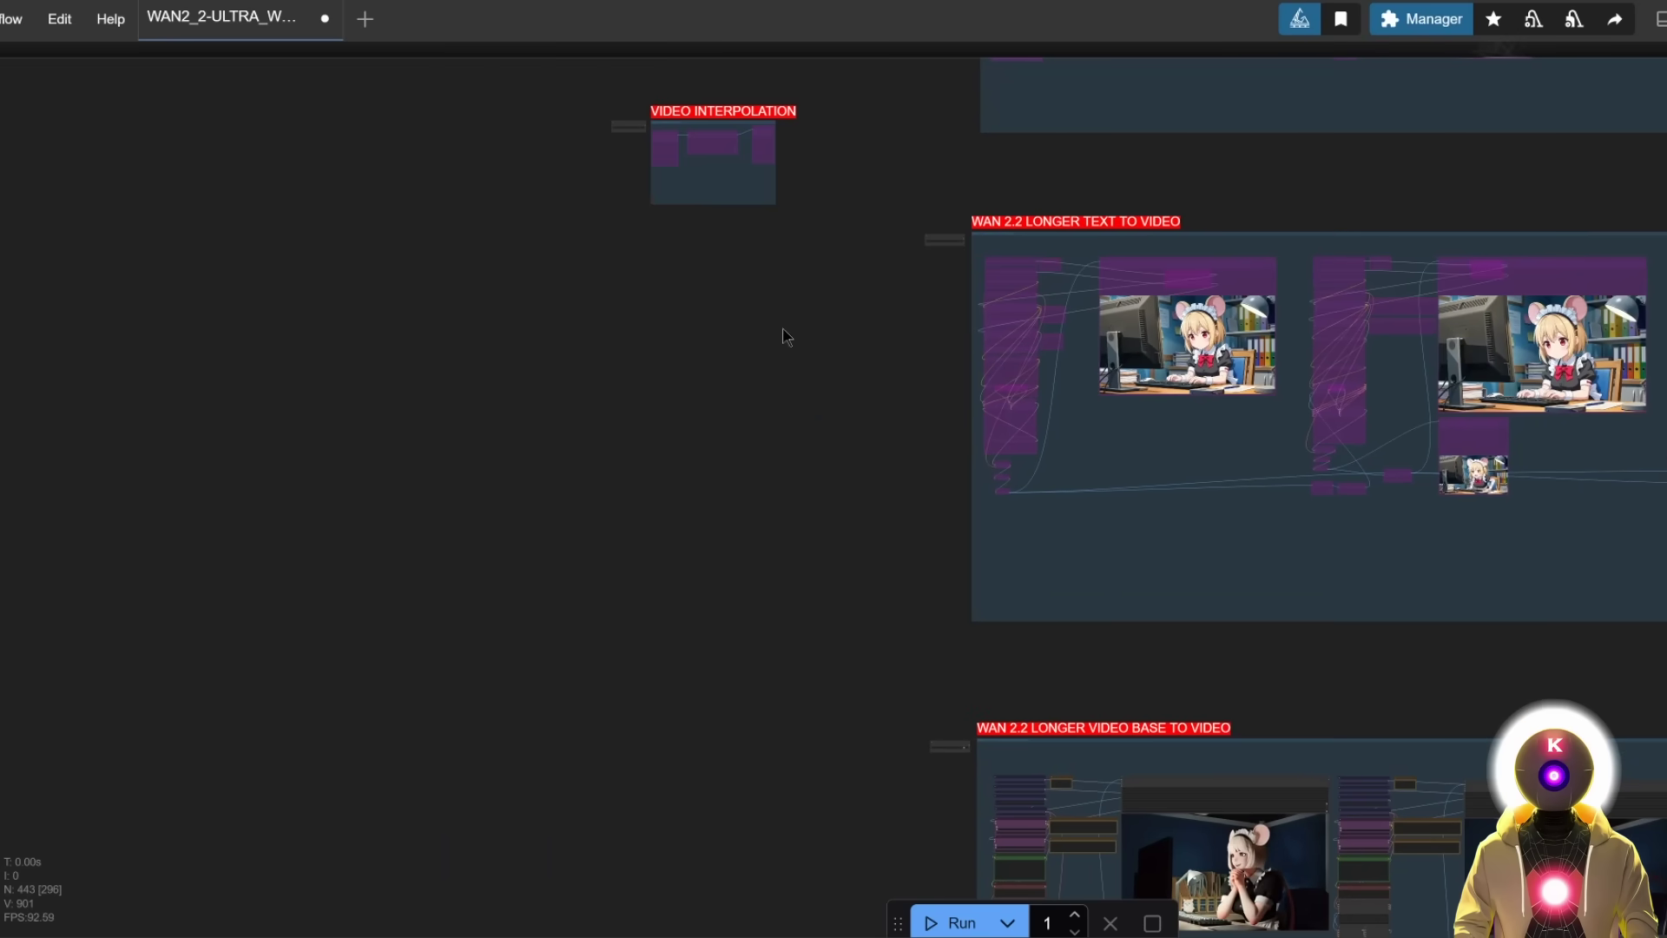
pyautogui.moveTo(783, 327); pyautogui.dragTo(768, 730)
pyautogui.scroll(6, 702, 448)
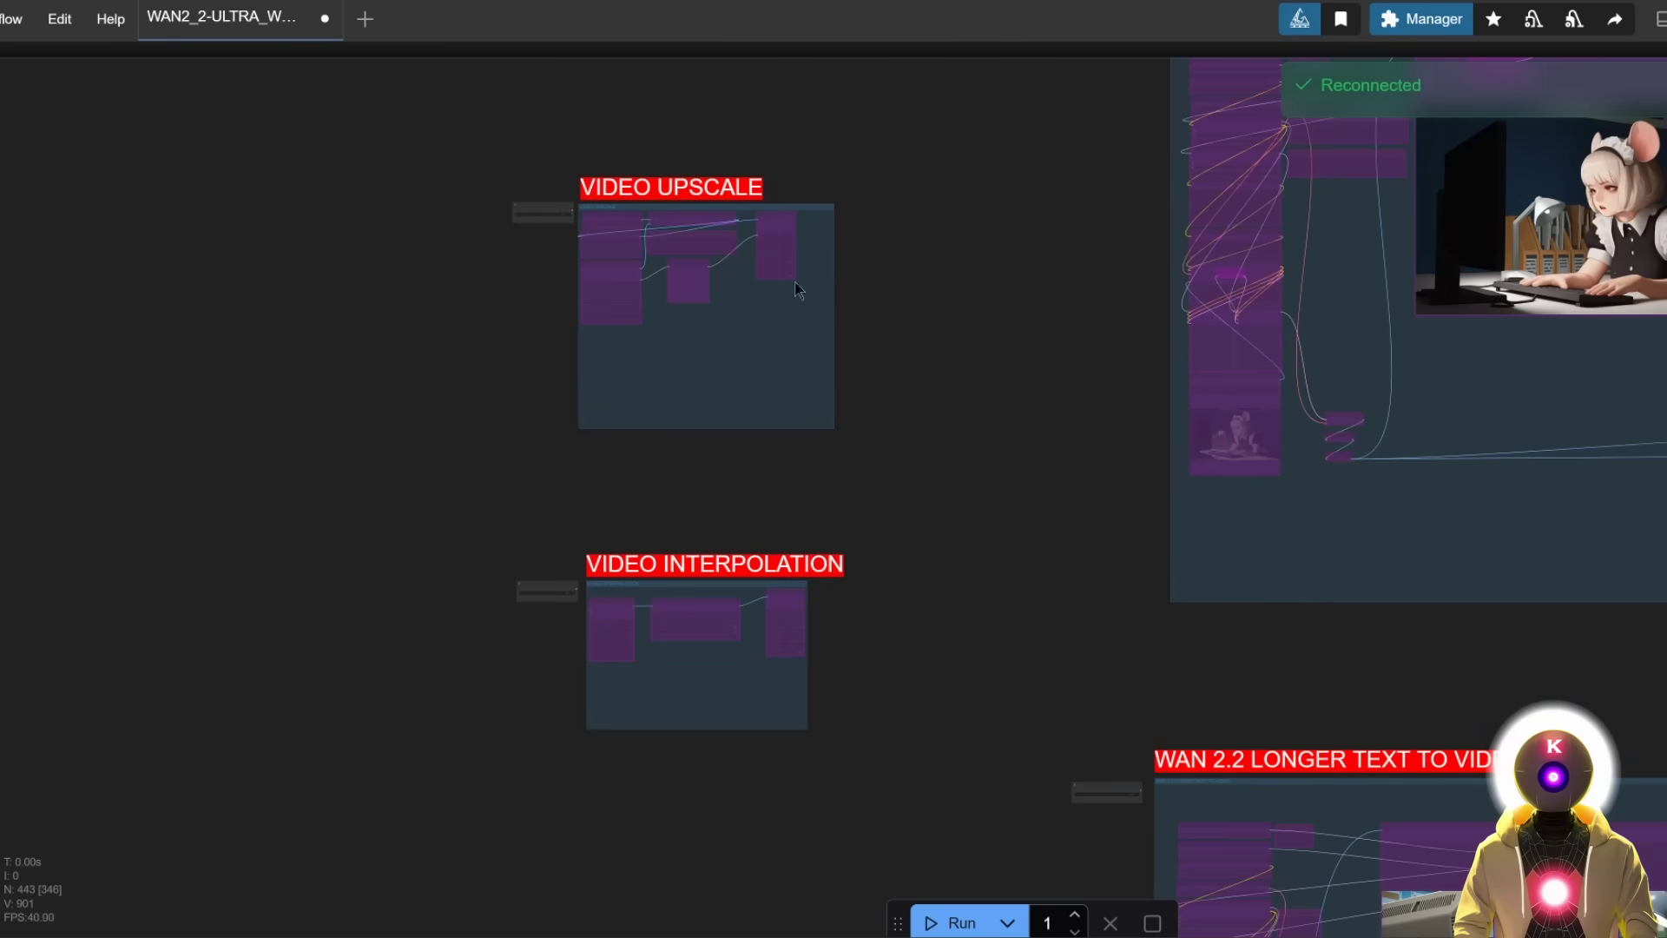
pyautogui.scroll(10, 569, 224)
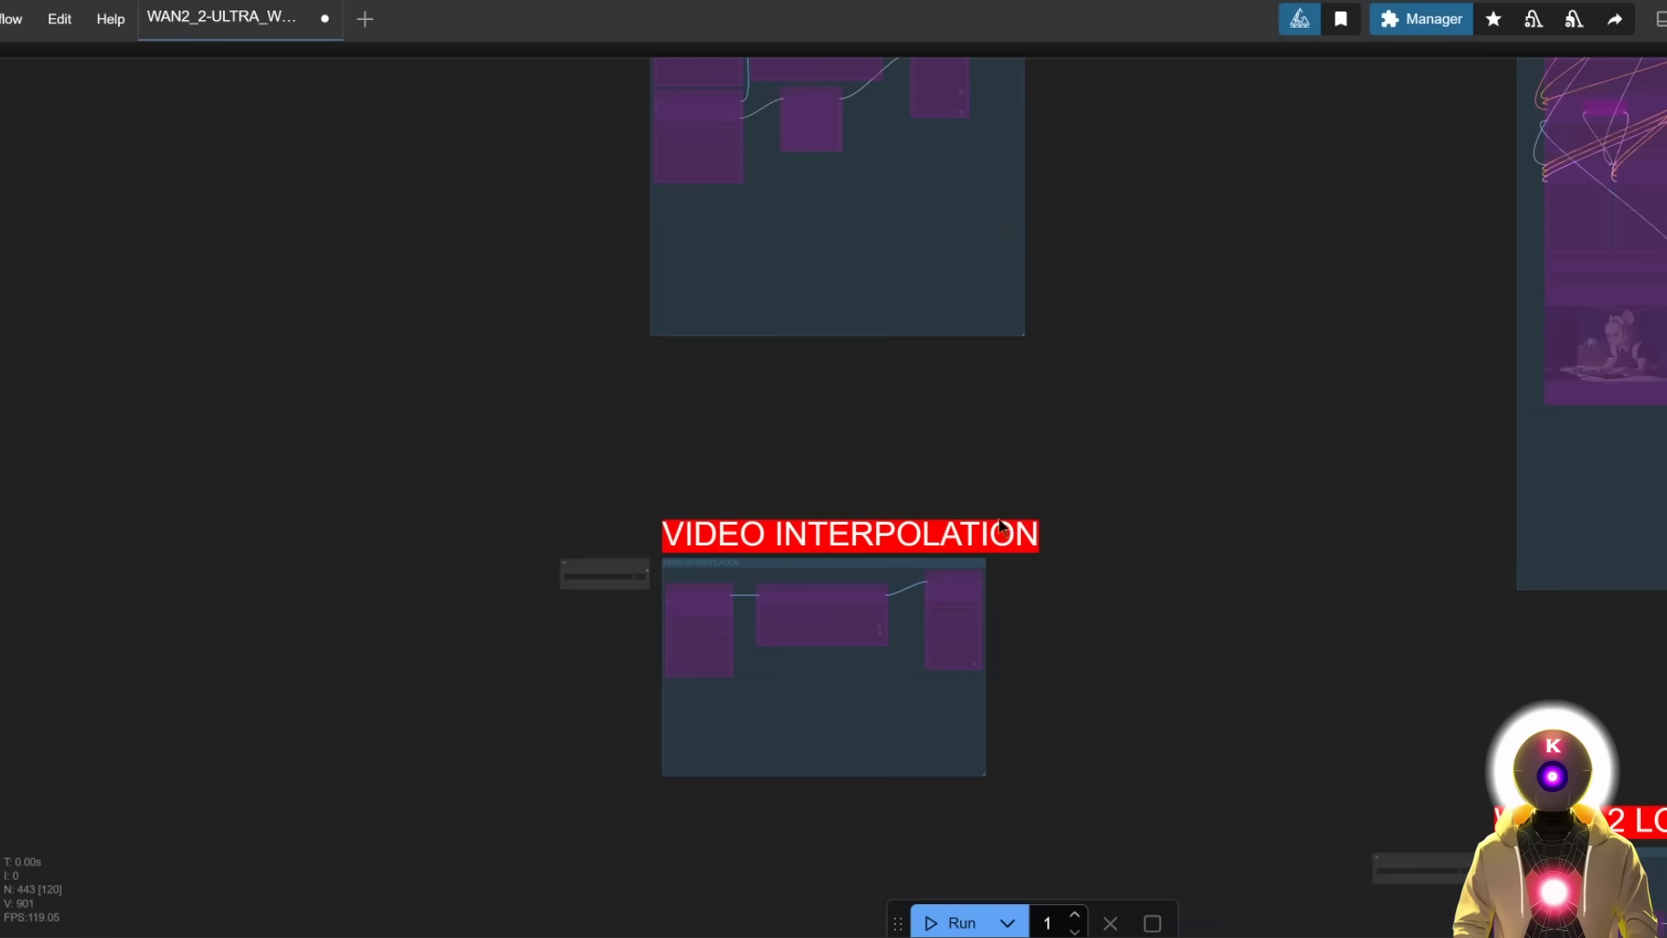
# Temporarily enable the Video Interpolation group to examine its Load Video, RIFE VFI and Interpolation nodes, and return to the workflow overview
pyautogui.moveTo(849, 558); pyautogui.dragTo(841, 315)
pyautogui.scroll(10, 769, 323)
pyautogui.click(405, 351)
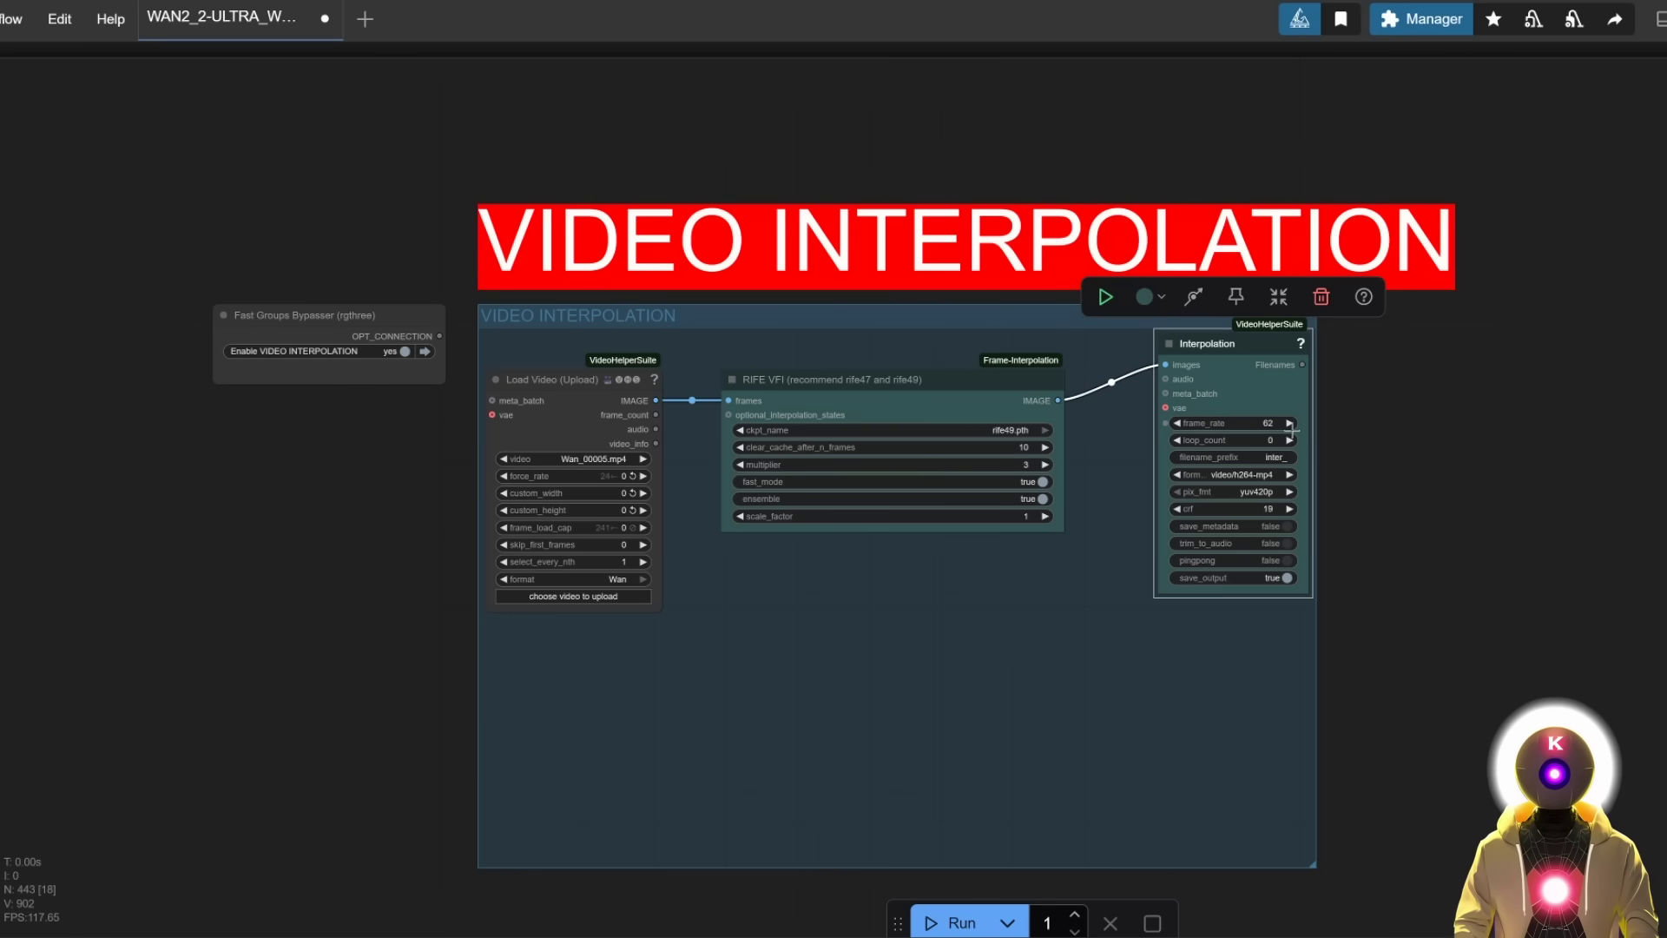
pyautogui.scroll(-5, 1379, 430)
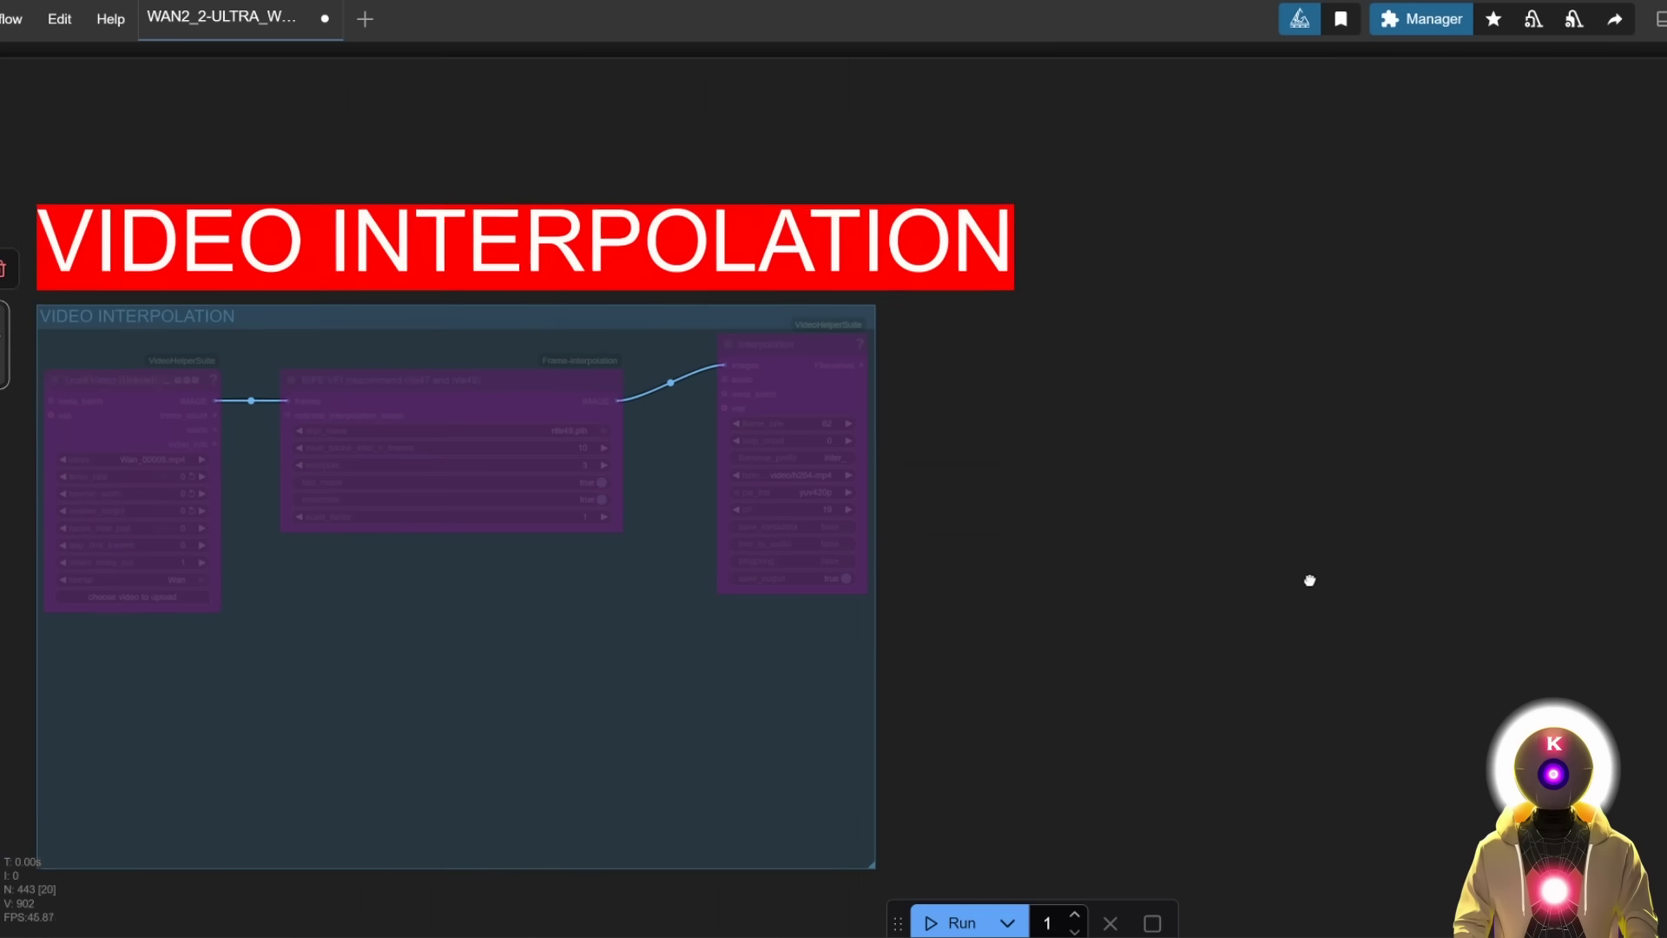
pyautogui.moveTo(1375, 562); pyautogui.dragTo(357, 528)
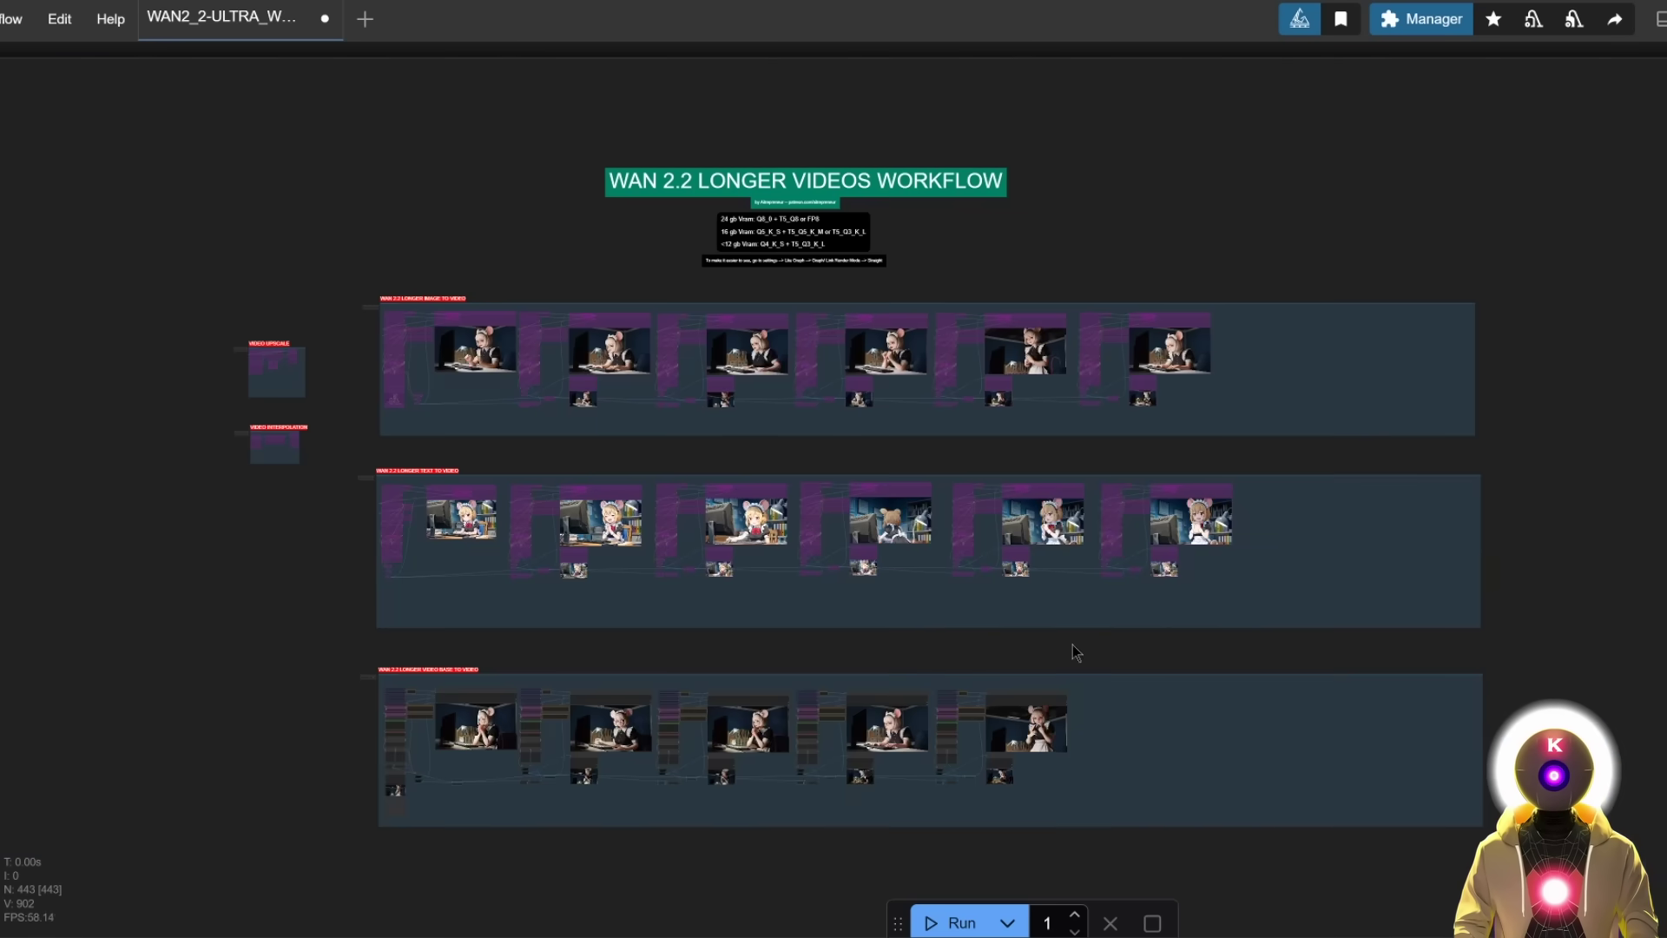